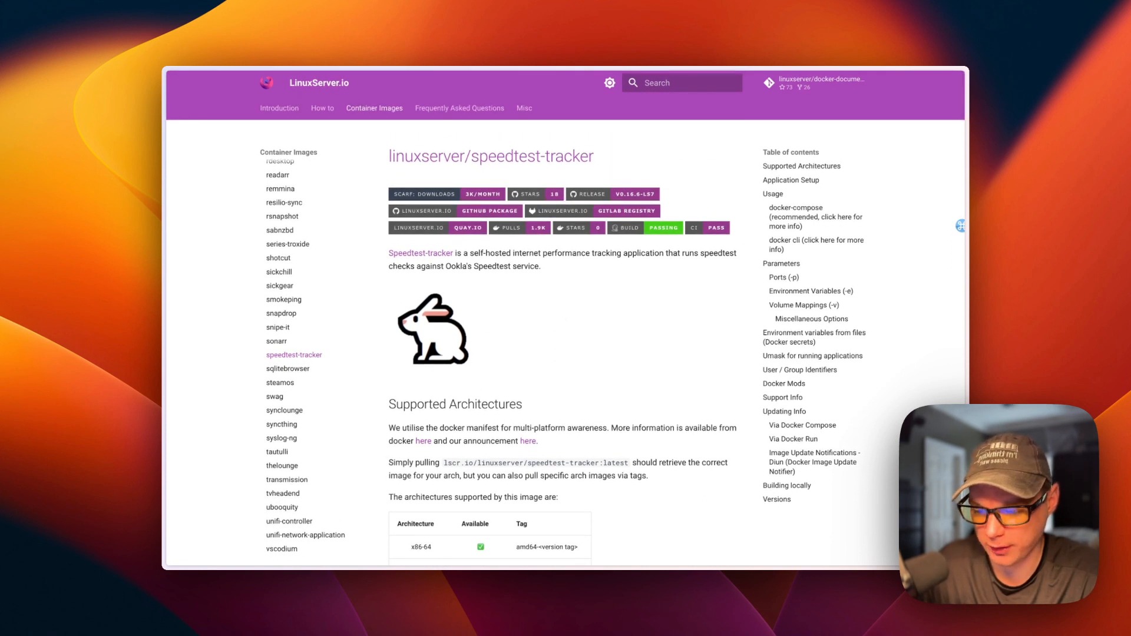
- Scroll through the linuxserver/speedtest-tracker documentation page to finish reviewing it
{"action": "scroll", "coordinate": [565, 318], "scroll_direction": "down", "scroll_amount": 10}
{"action": "scroll", "coordinate": [556, 313], "scroll_direction": "down", "scroll_amount": 5}
{"action": "scroll", "coordinate": [557, 313], "scroll_direction": "up", "scroll_amount": 15}
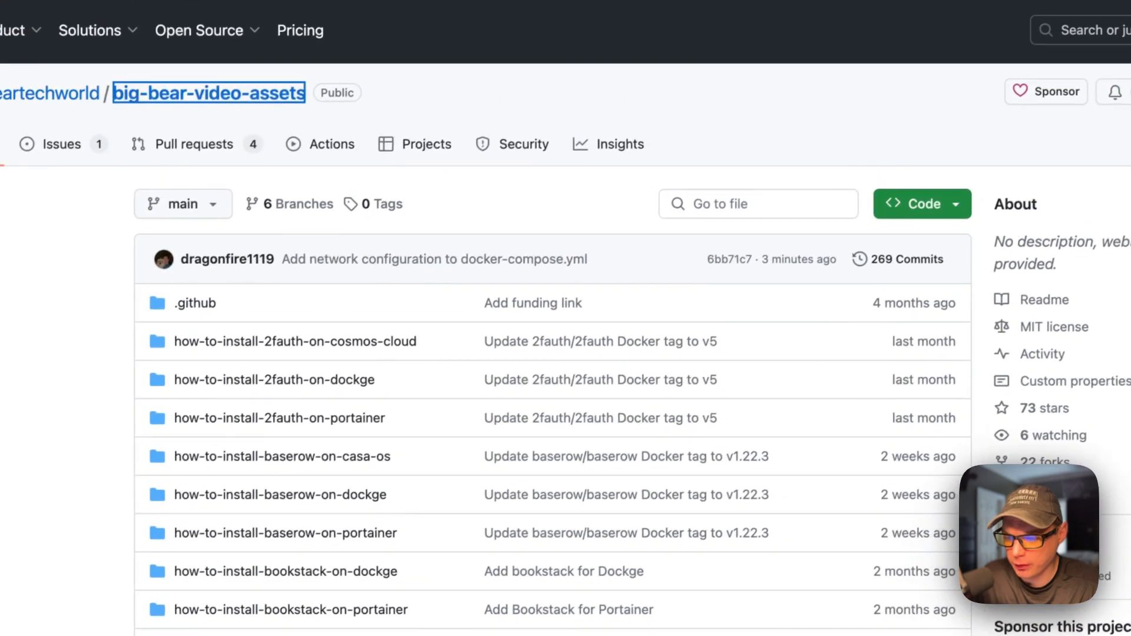
- Search the repository for 'speedt' and open docker-compose.yml in the linuxserver-speedtest-tracker-on-dockge folder
{"action": "left_click", "coordinate": [897, 75]}
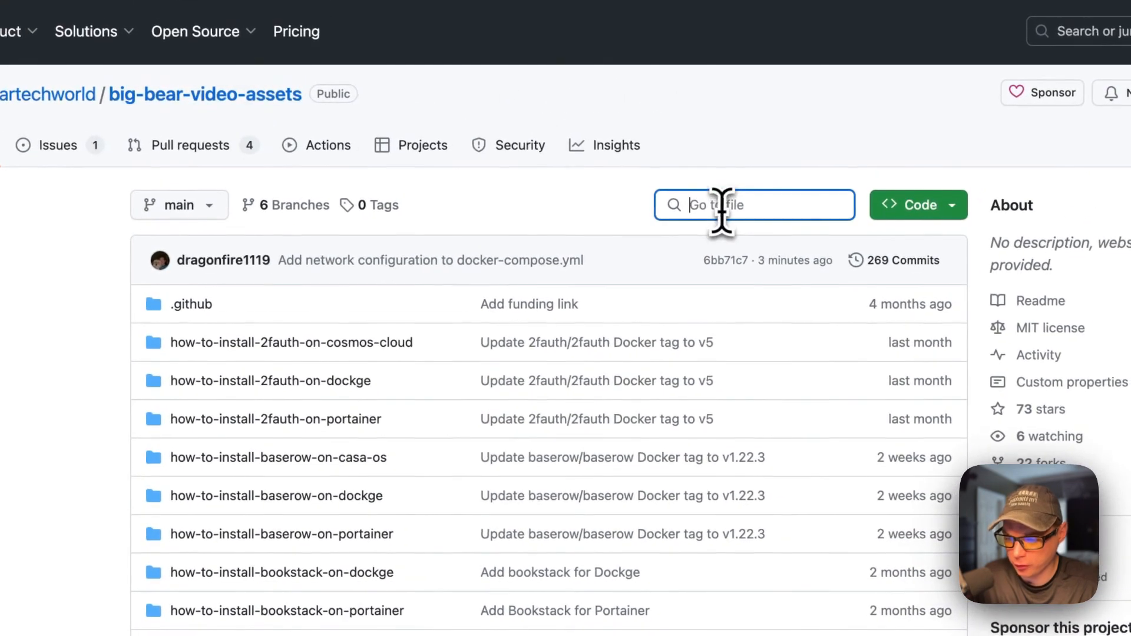
{"action": "type", "text": "speedtest"}
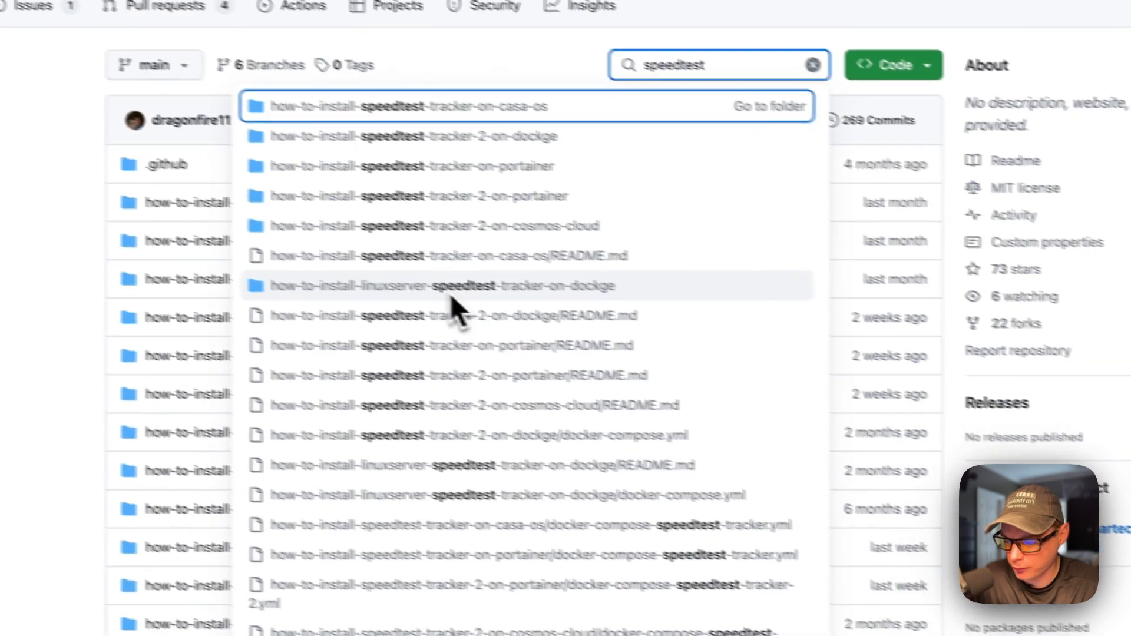
{"action": "left_click", "coordinate": [543, 310]}
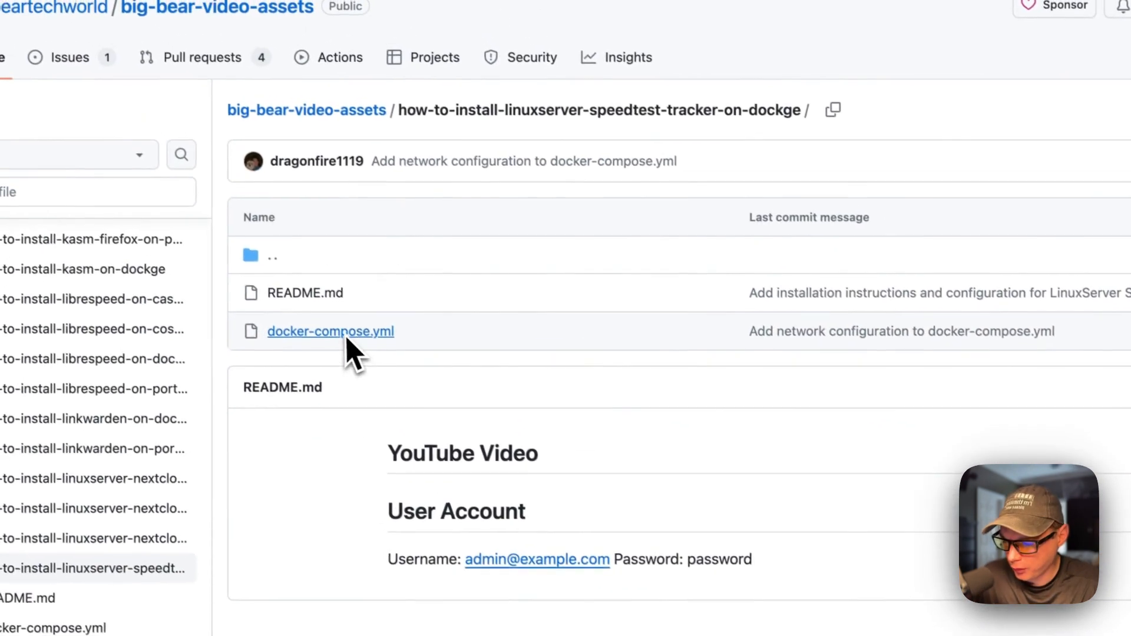
{"action": "left_click", "coordinate": [348, 343]}
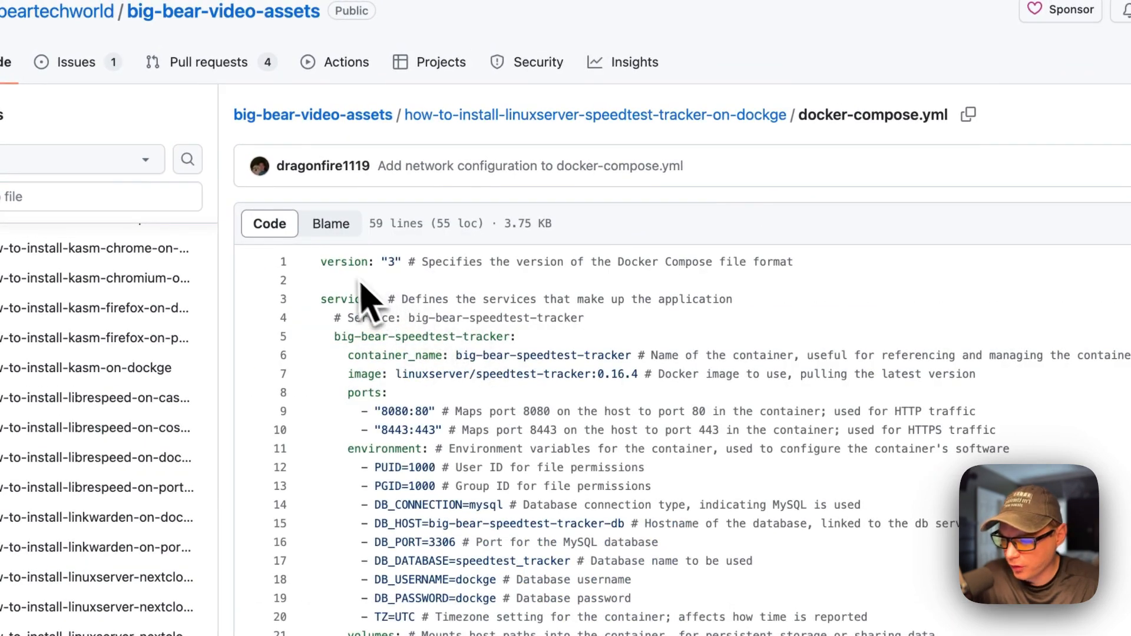
{"action": "left_click_drag", "start_coordinate": [321, 262], "coordinate": [807, 262]}
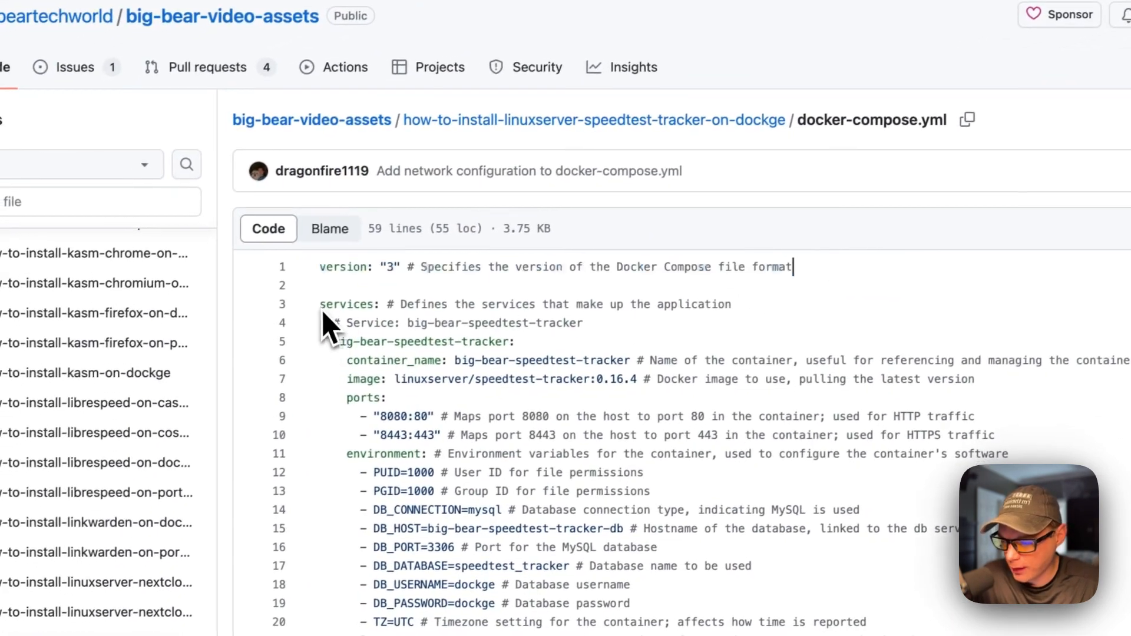
{"action": "left_click_drag", "start_coordinate": [242, 328], "coordinate": [695, 330]}
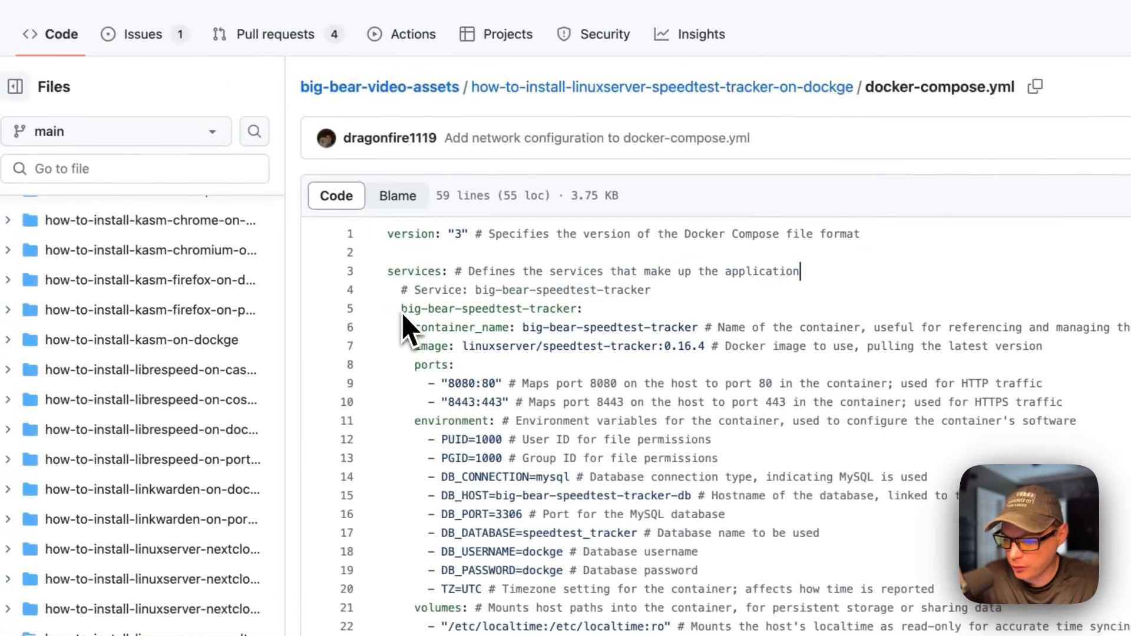
{"action": "left_click_drag", "start_coordinate": [287, 316], "coordinate": [476, 321]}
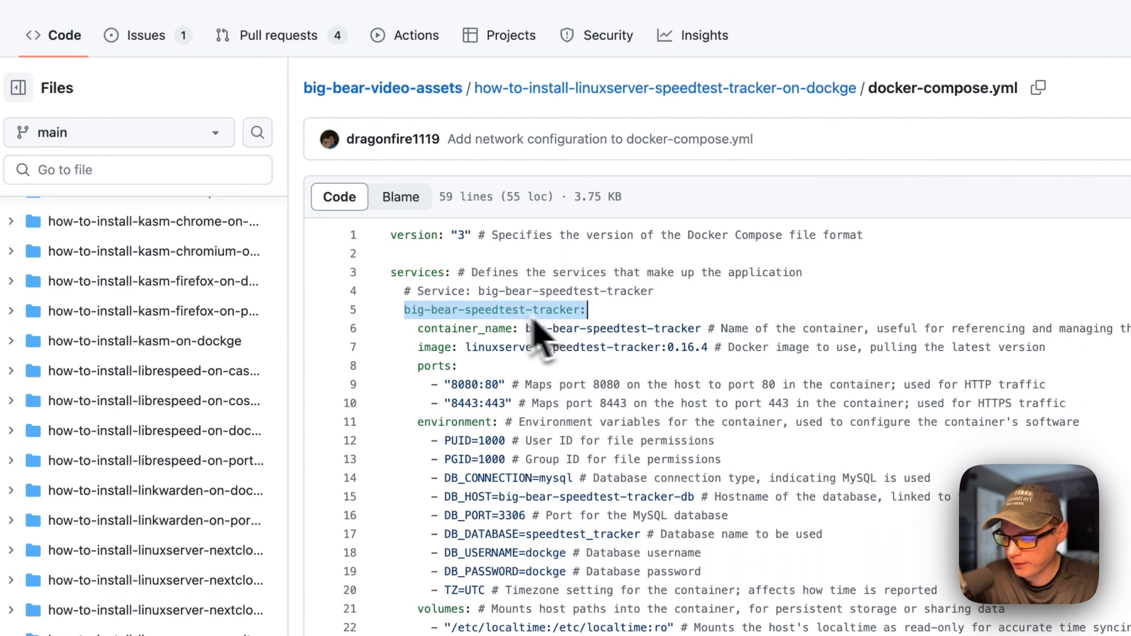
{"action": "left_click_drag", "start_coordinate": [418, 329], "coordinate": [830, 327]}
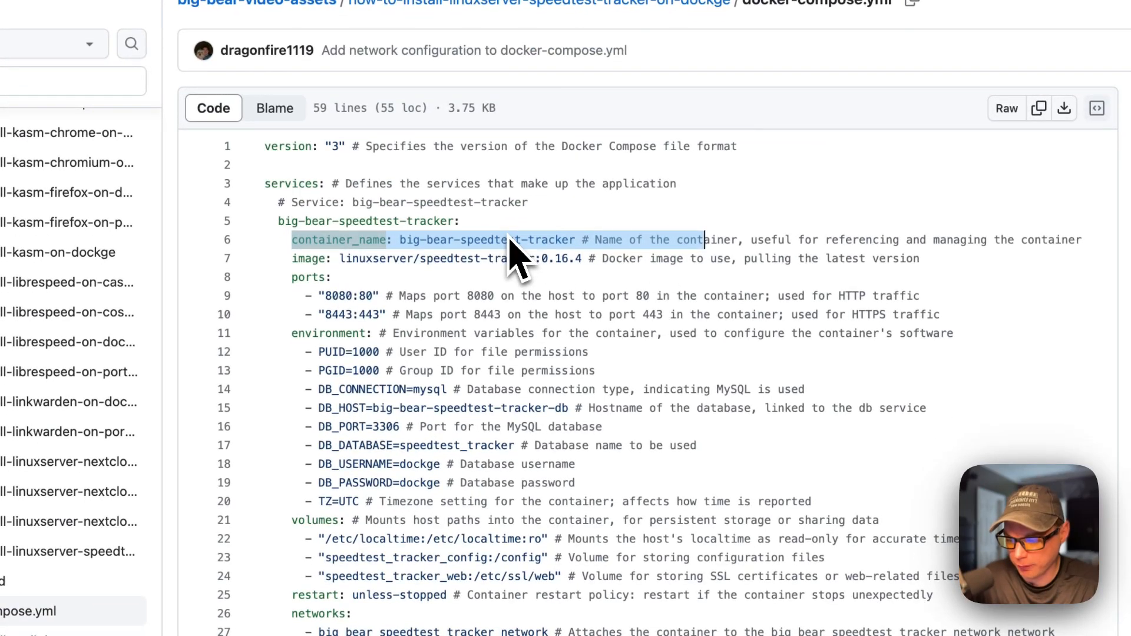
{"action": "left_click_drag", "start_coordinate": [401, 241], "coordinate": [577, 250]}
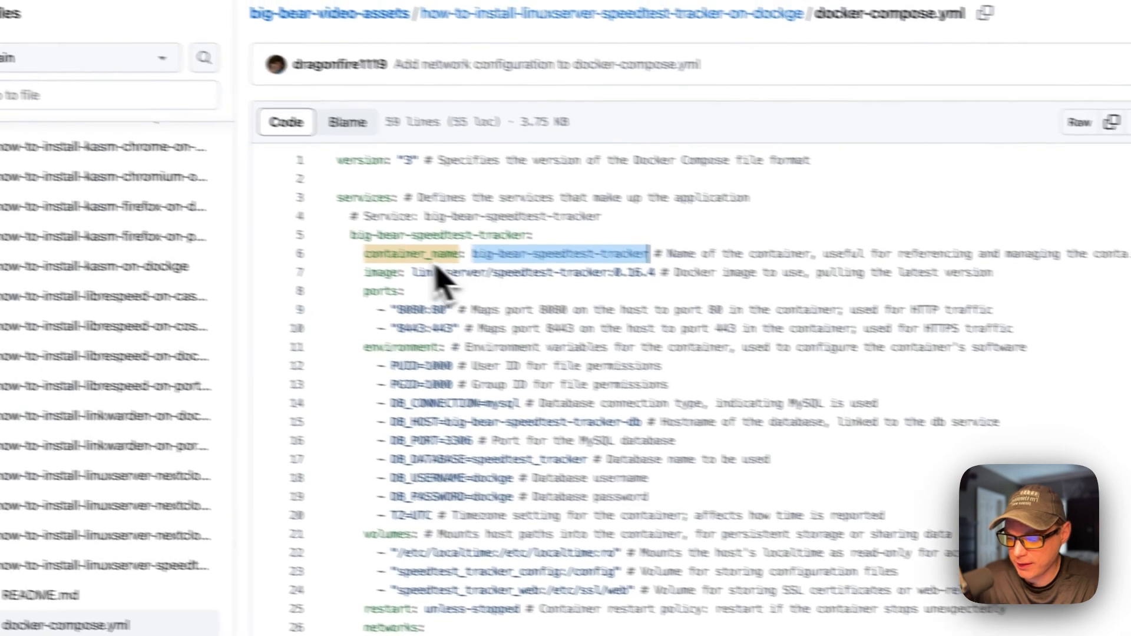
{"action": "double_click", "coordinate": [356, 240]}
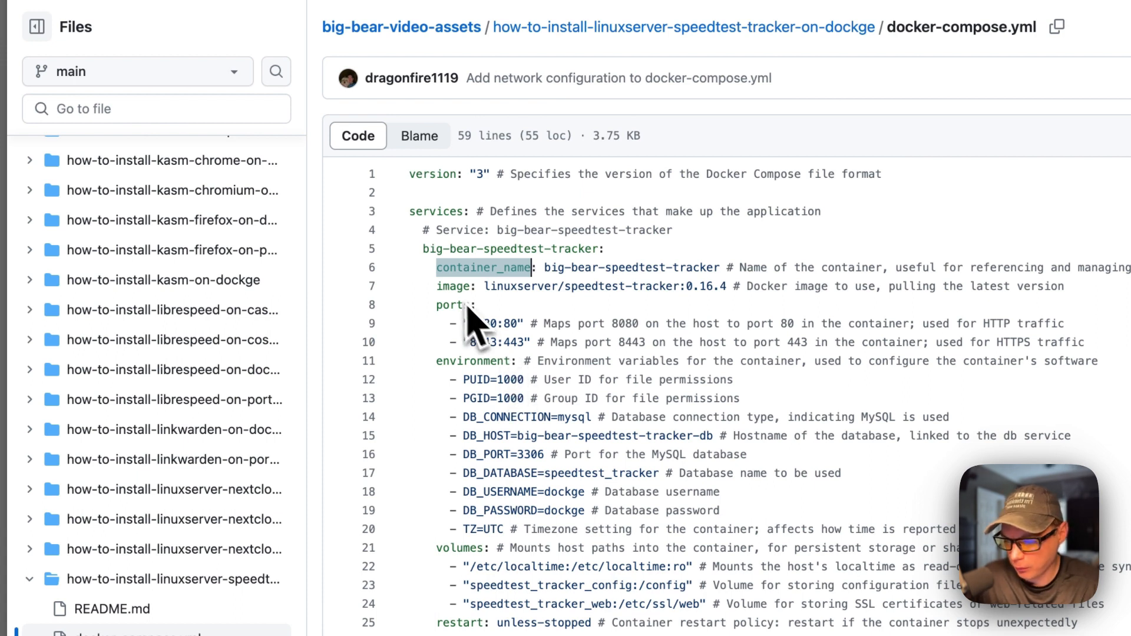
{"action": "left_click_drag", "start_coordinate": [437, 287], "coordinate": [884, 282]}
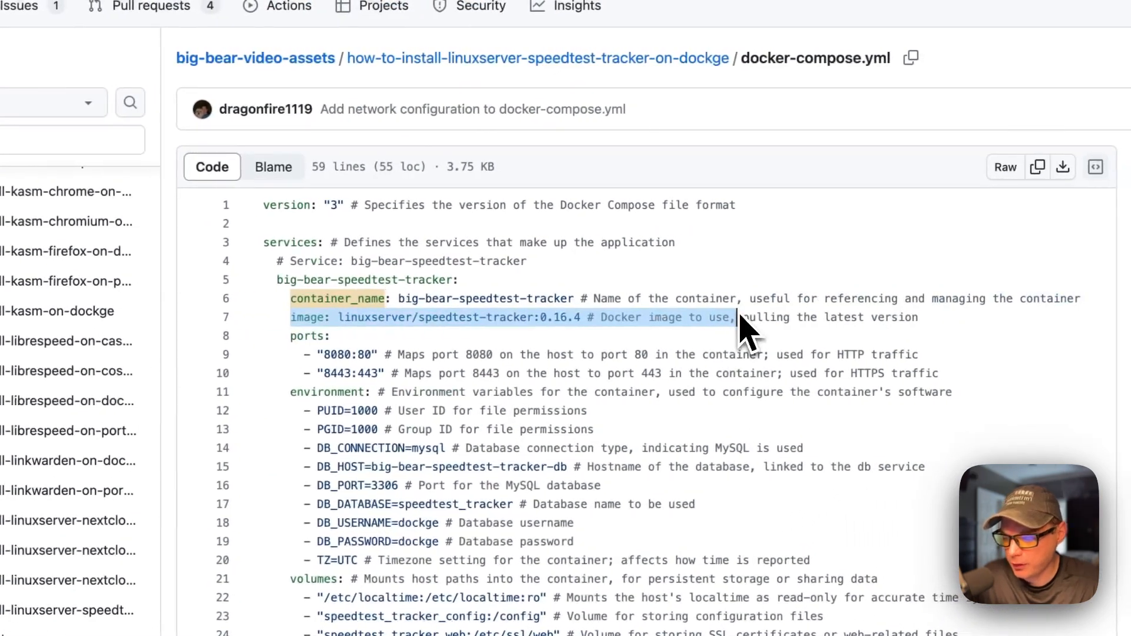
{"action": "left_click", "coordinate": [341, 323]}
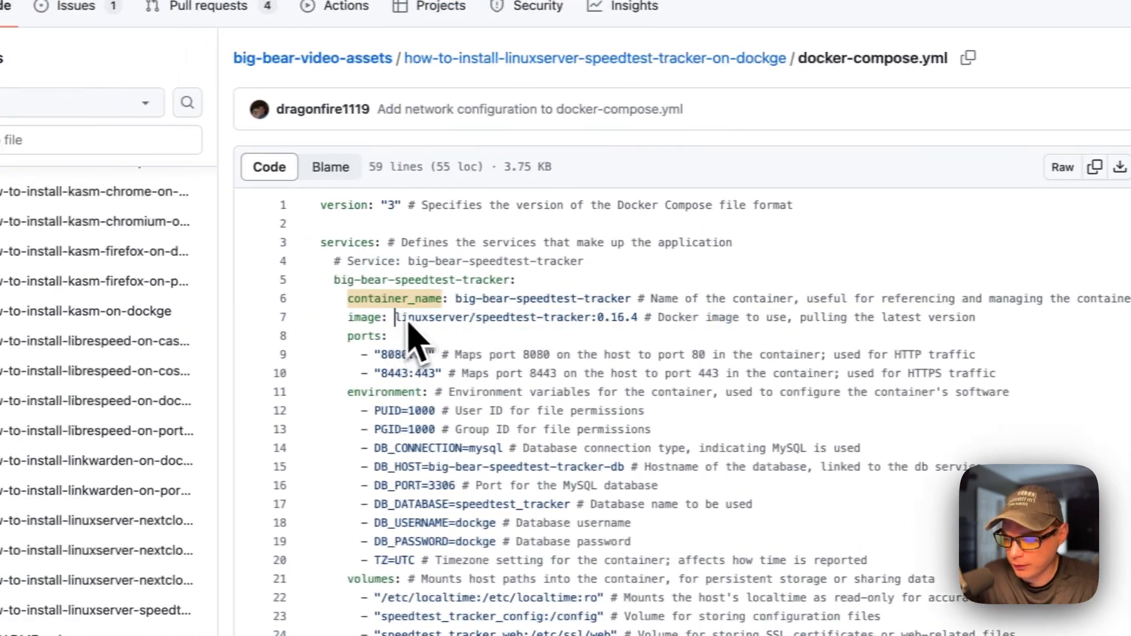
{"action": "left_click_drag", "start_coordinate": [339, 318], "coordinate": [476, 325]}
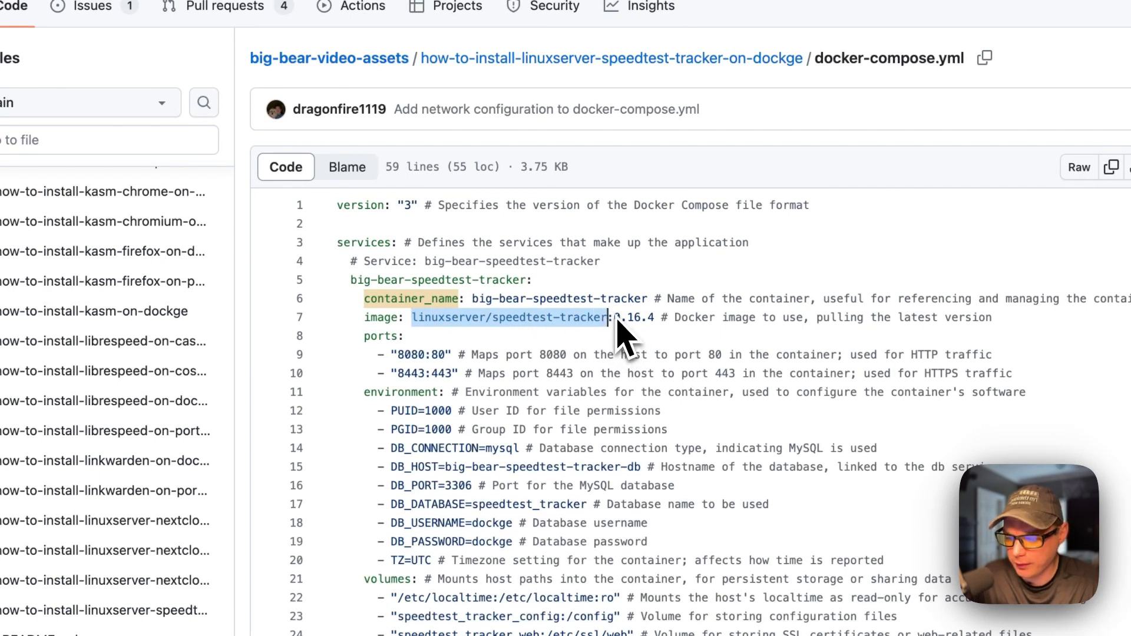
{"action": "left_click_drag", "start_coordinate": [616, 320], "coordinate": [663, 322]}
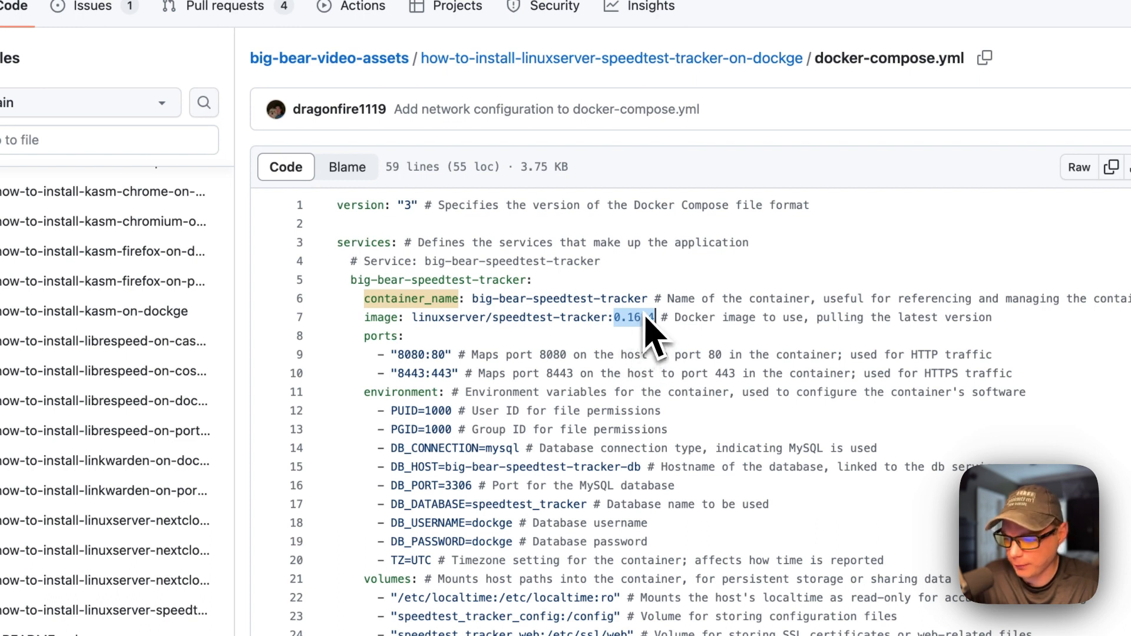
{"action": "key", "text": "Right"}
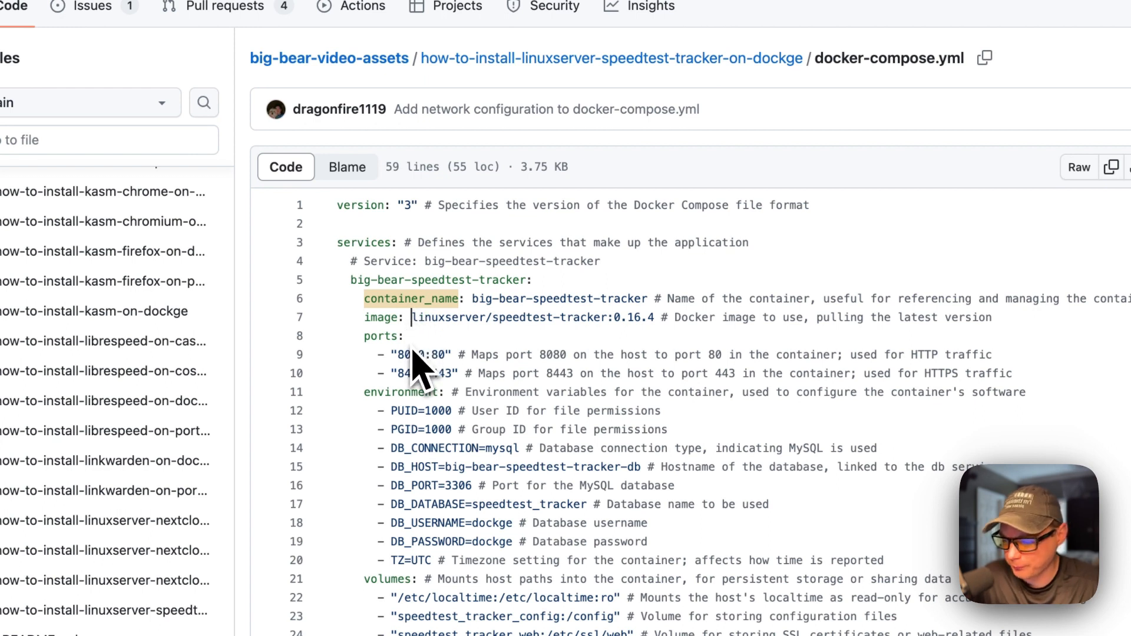
{"action": "left_click_drag", "start_coordinate": [363, 337], "coordinate": [959, 375]}
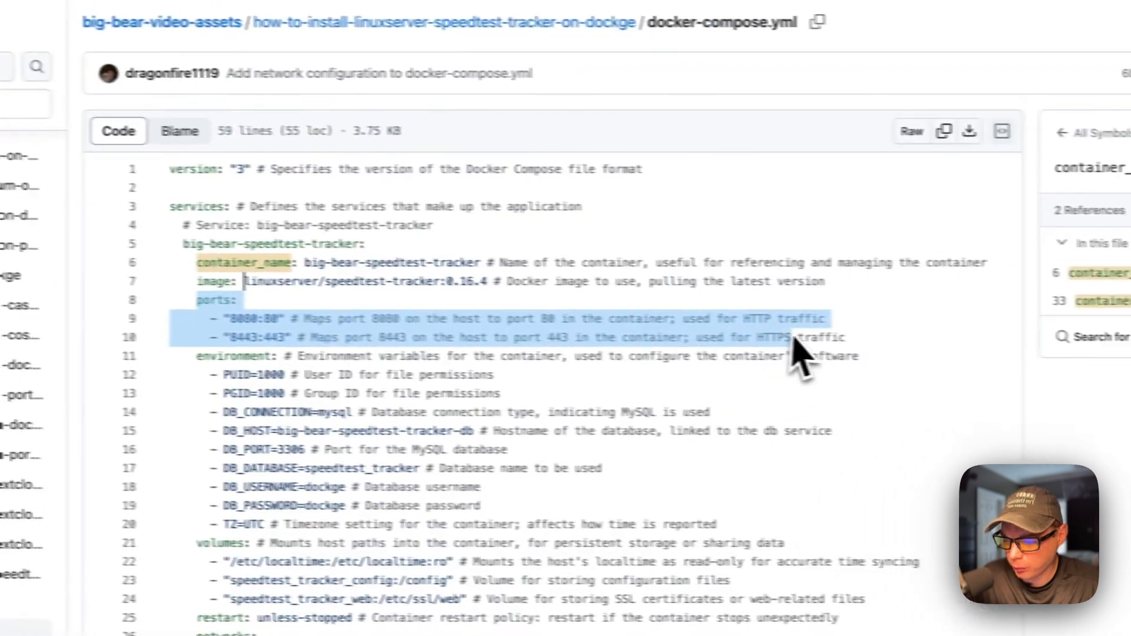
{"action": "left_click_drag", "start_coordinate": [801, 353], "coordinate": [783, 330]}
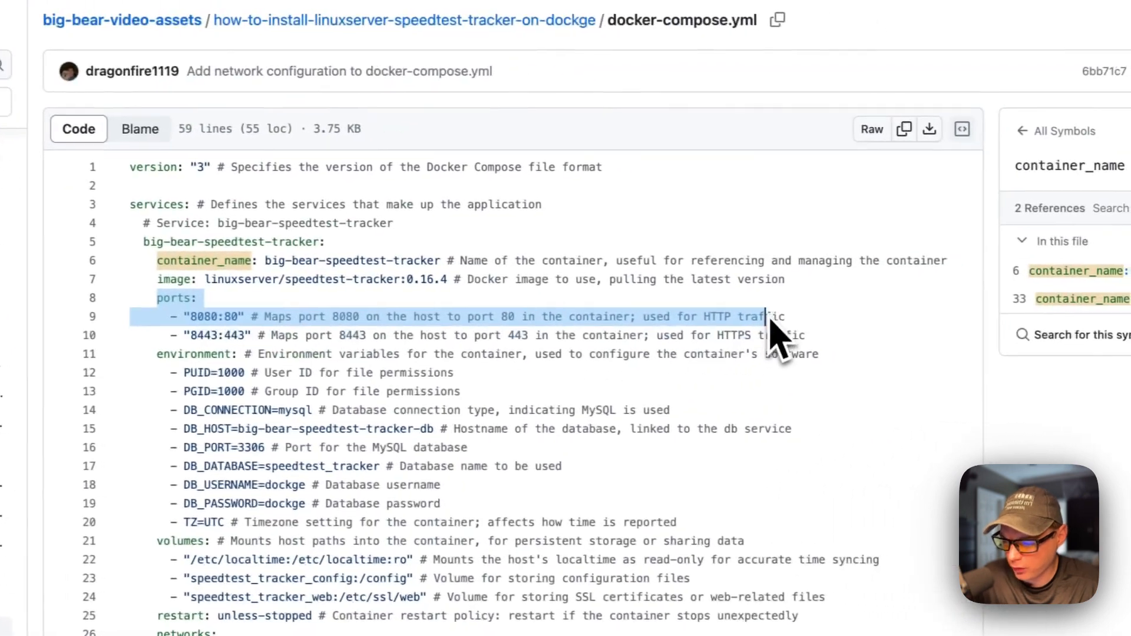
{"action": "left_click", "coordinate": [237, 319]}
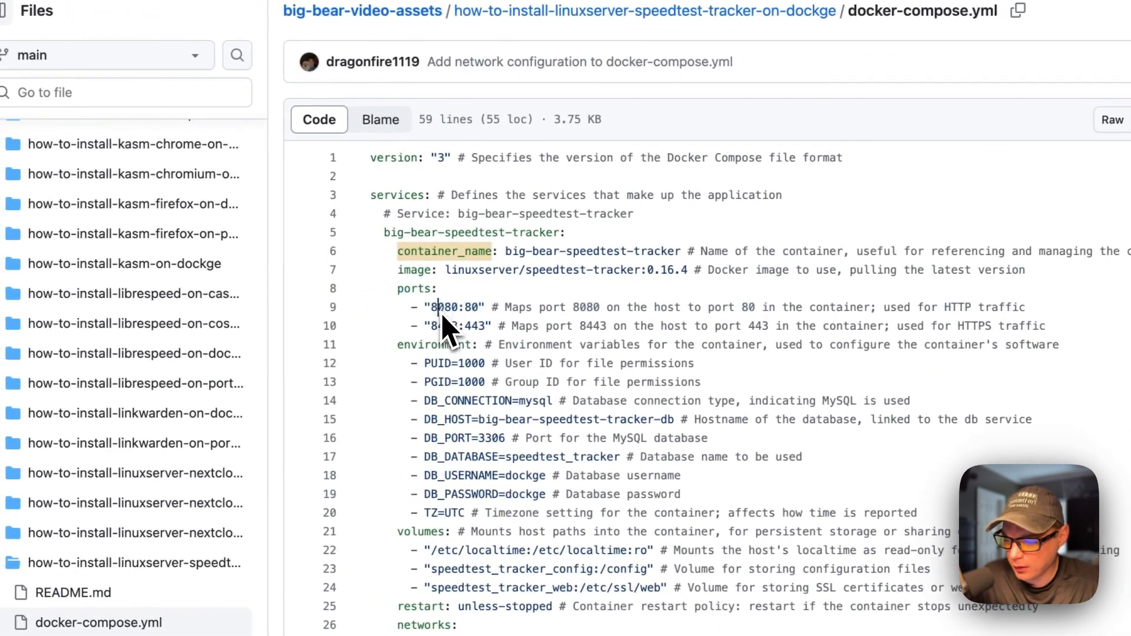
{"action": "double_click", "coordinate": [443, 315]}
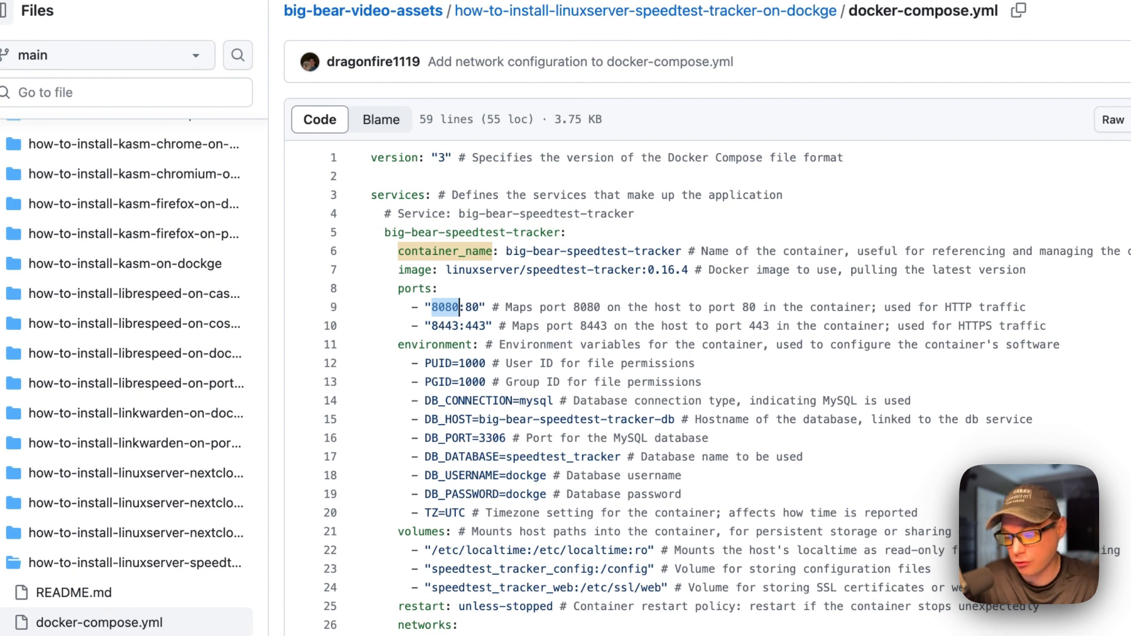
{"action": "double_click", "coordinate": [473, 307]}
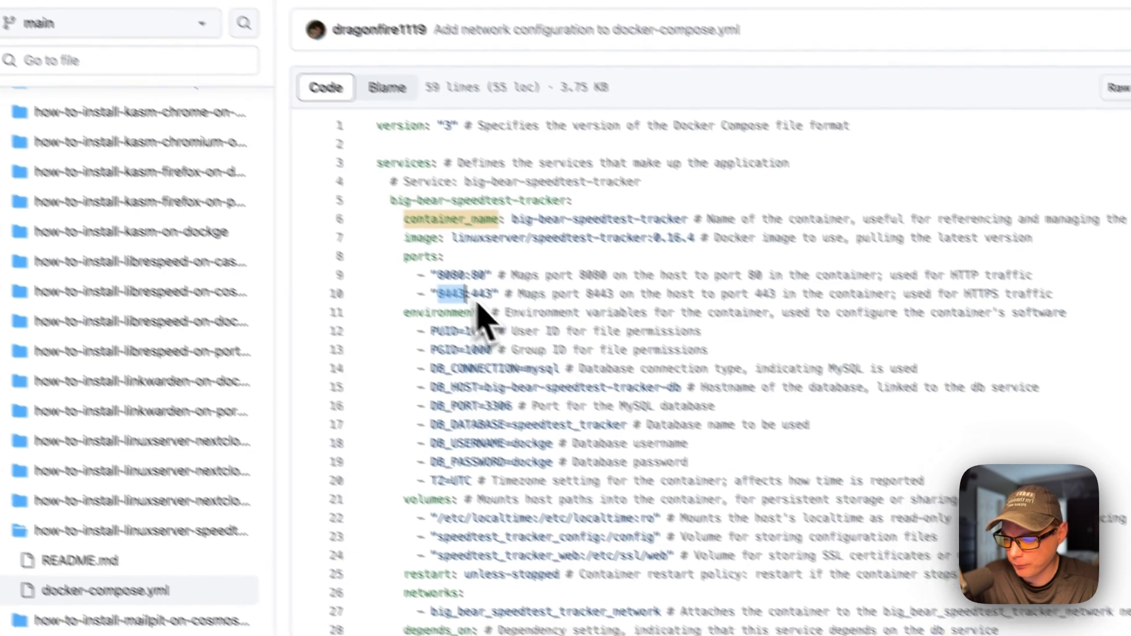
{"action": "double_click", "coordinate": [515, 320]}
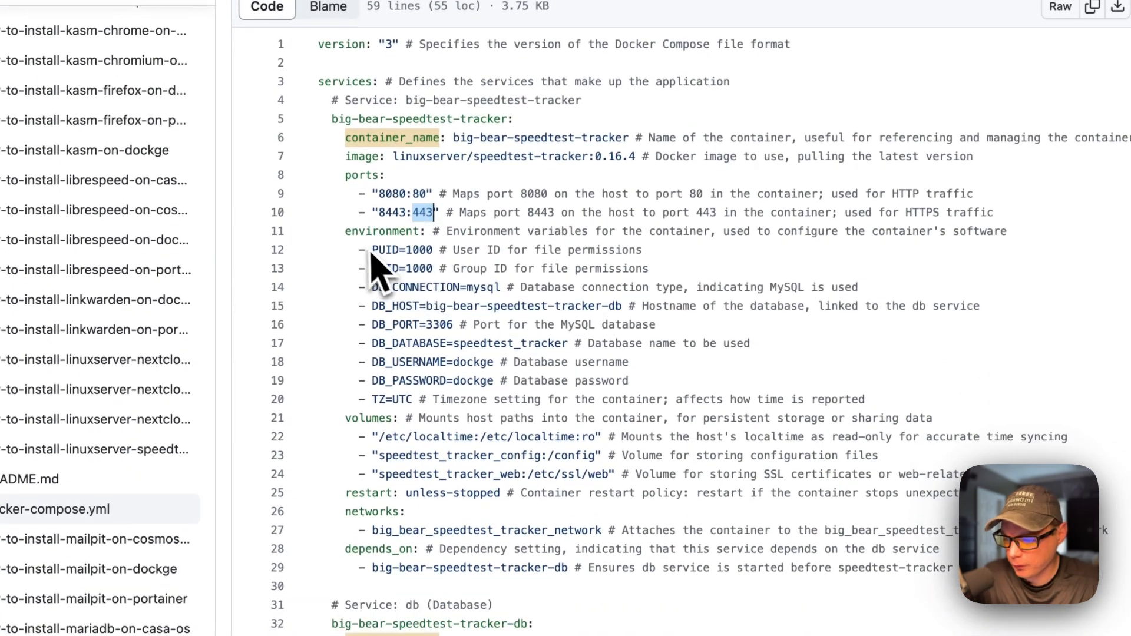
{"action": "left_click_drag", "start_coordinate": [347, 236], "coordinate": [698, 407]}
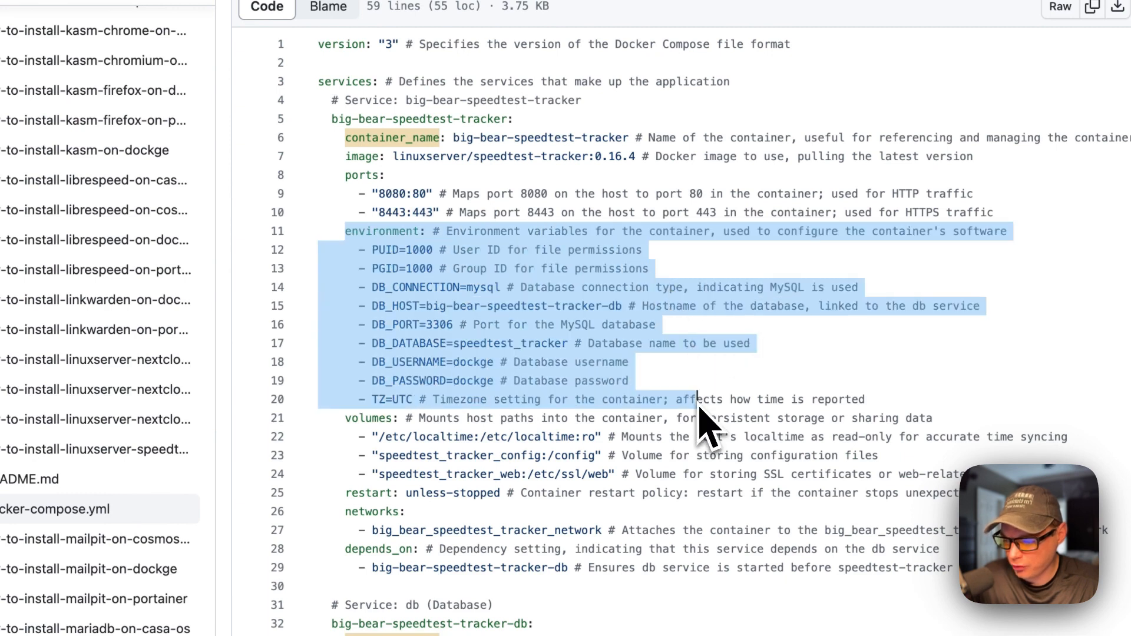
{"action": "left_click", "coordinate": [514, 272]}
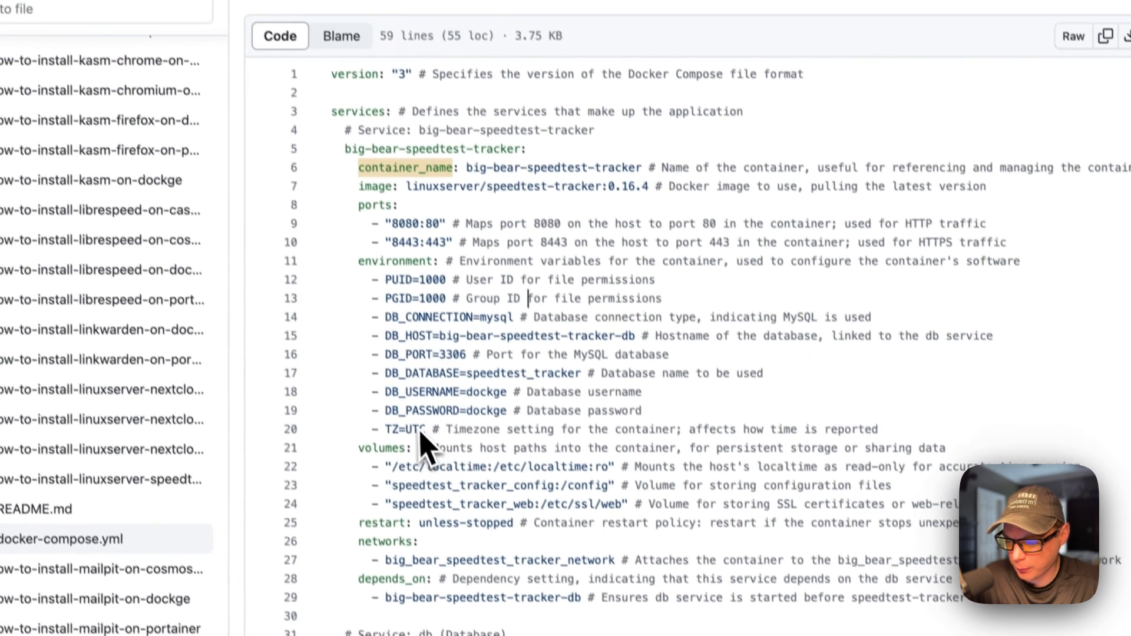
{"action": "double_click", "coordinate": [402, 399]}
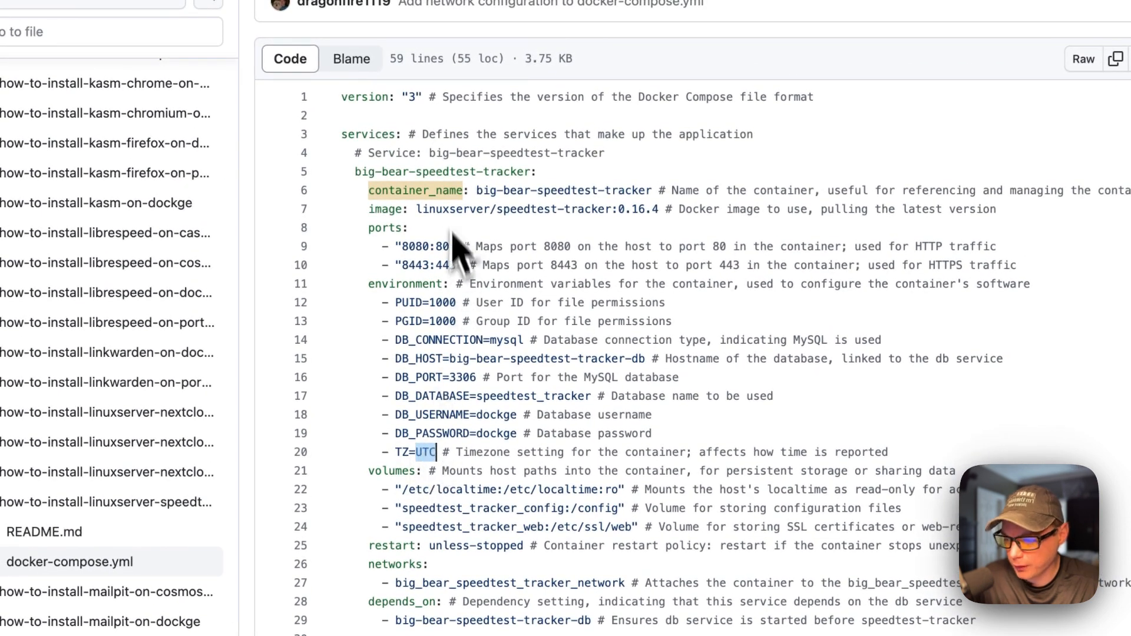
{"action": "left_click_drag", "start_coordinate": [390, 340], "coordinate": [656, 436]}
{"action": "scroll", "coordinate": [655, 435], "scroll_direction": "down", "scroll_amount": 2}
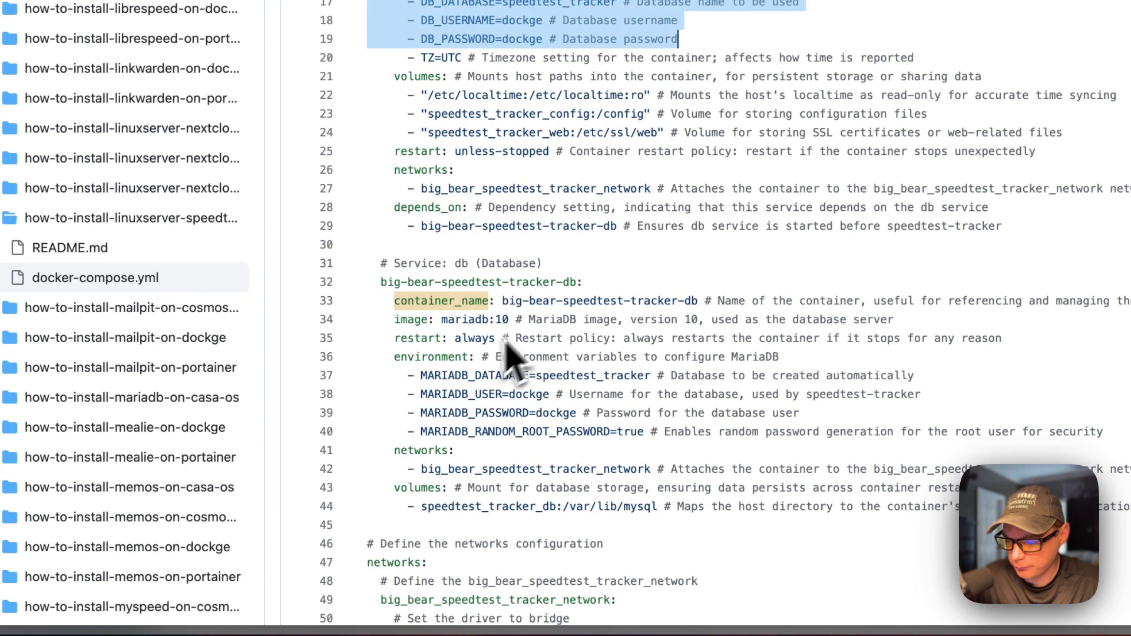
{"action": "scroll", "coordinate": [536, 258], "scroll_direction": "up", "scroll_amount": 1}
{"action": "left_click_drag", "start_coordinate": [434, 318], "coordinate": [730, 375]}
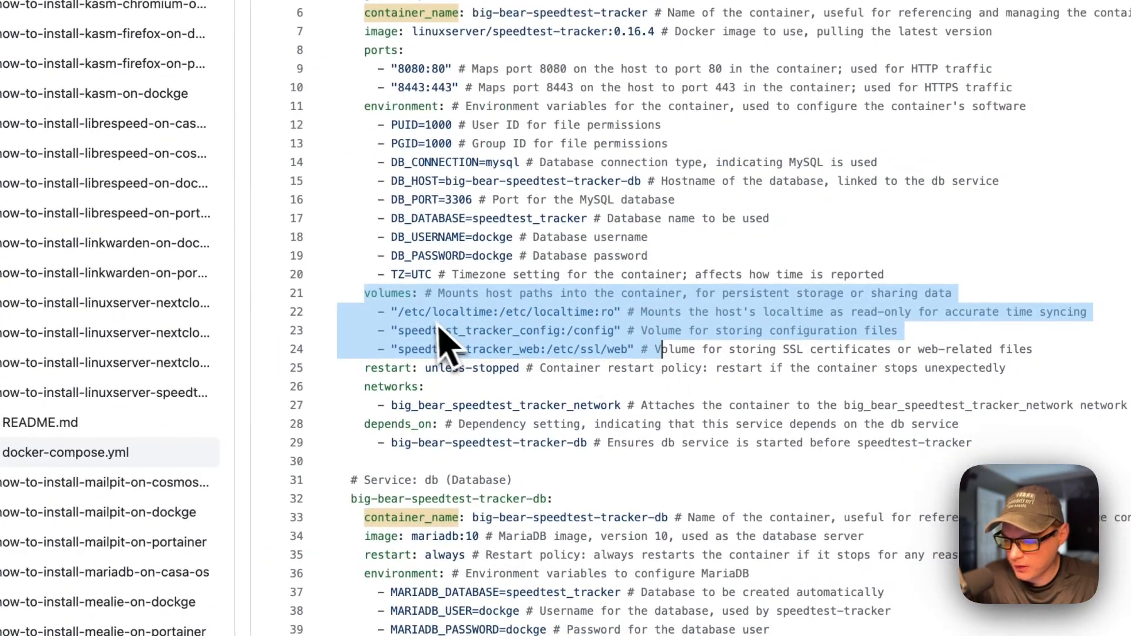
{"action": "double_click", "coordinate": [414, 315]}
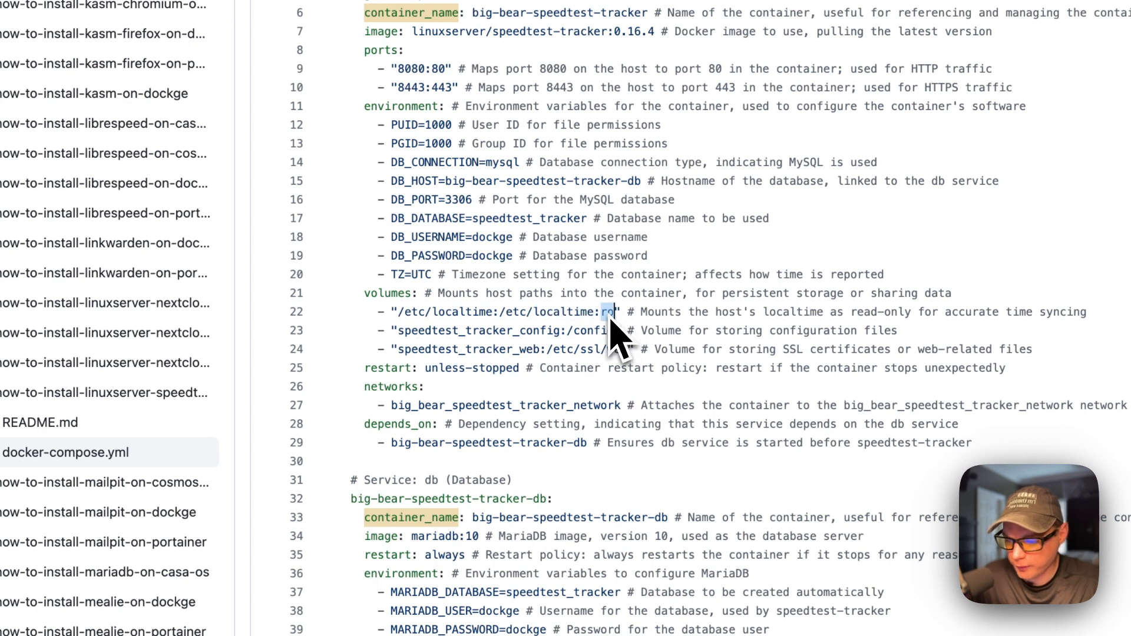
{"action": "double_click", "coordinate": [429, 332]}
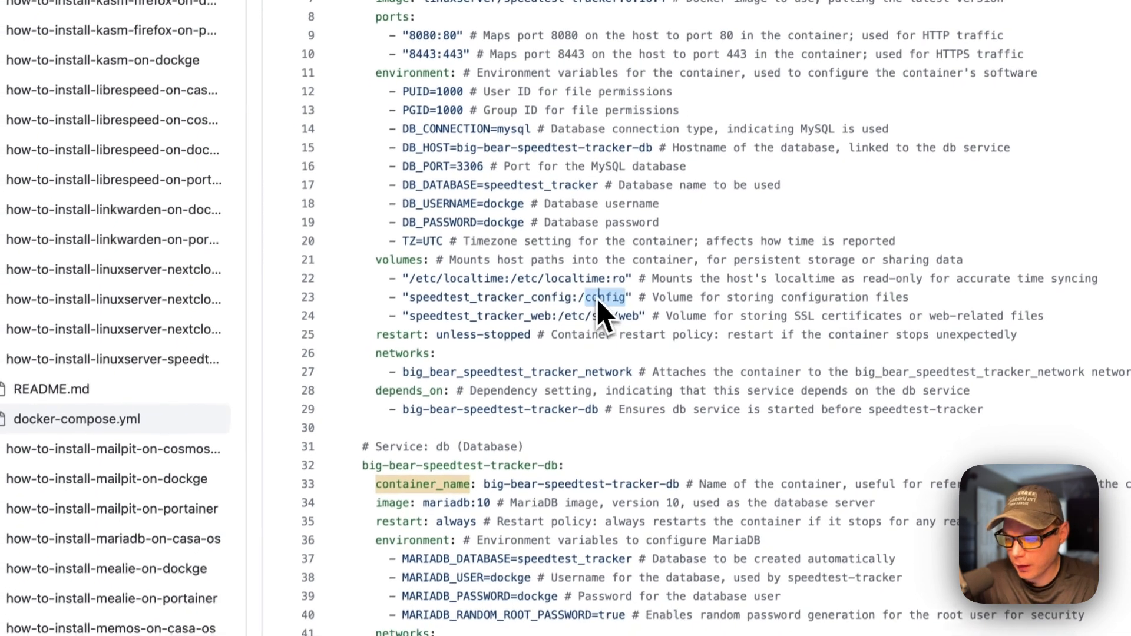
{"action": "double_click", "coordinate": [589, 332]}
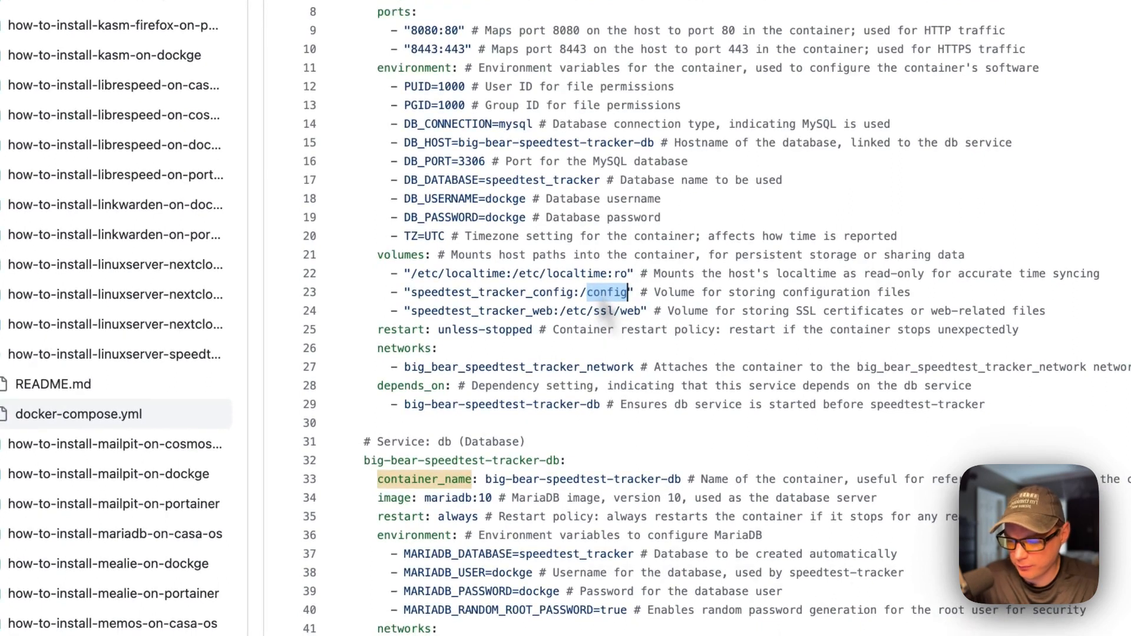
{"action": "double_click", "coordinate": [438, 311]}
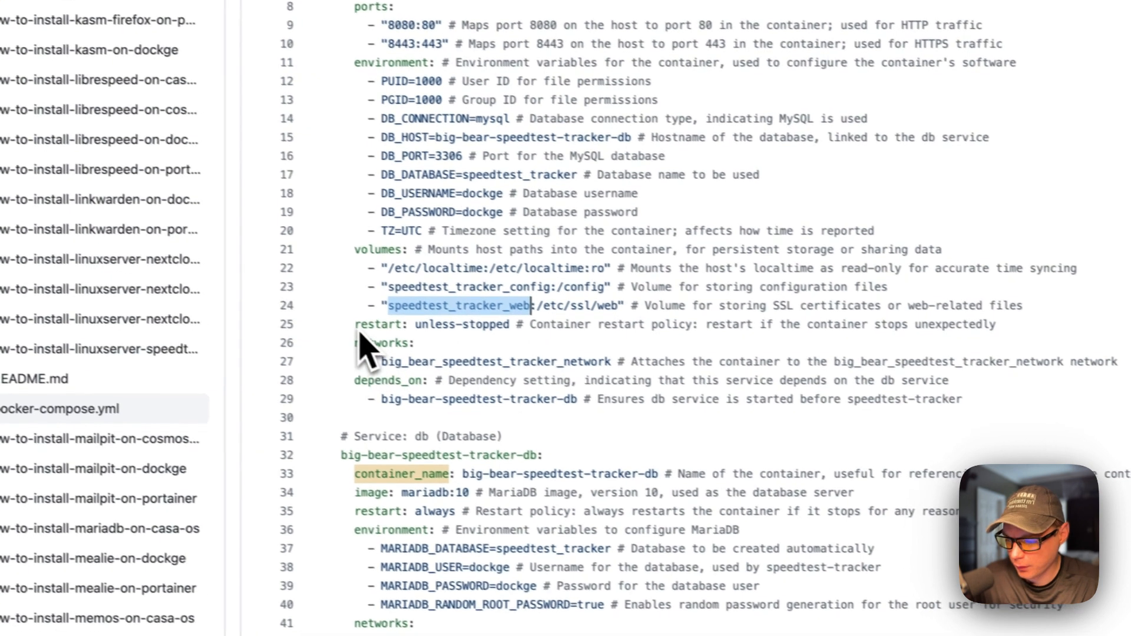
{"action": "left_click_drag", "start_coordinate": [377, 329], "coordinate": [885, 330]}
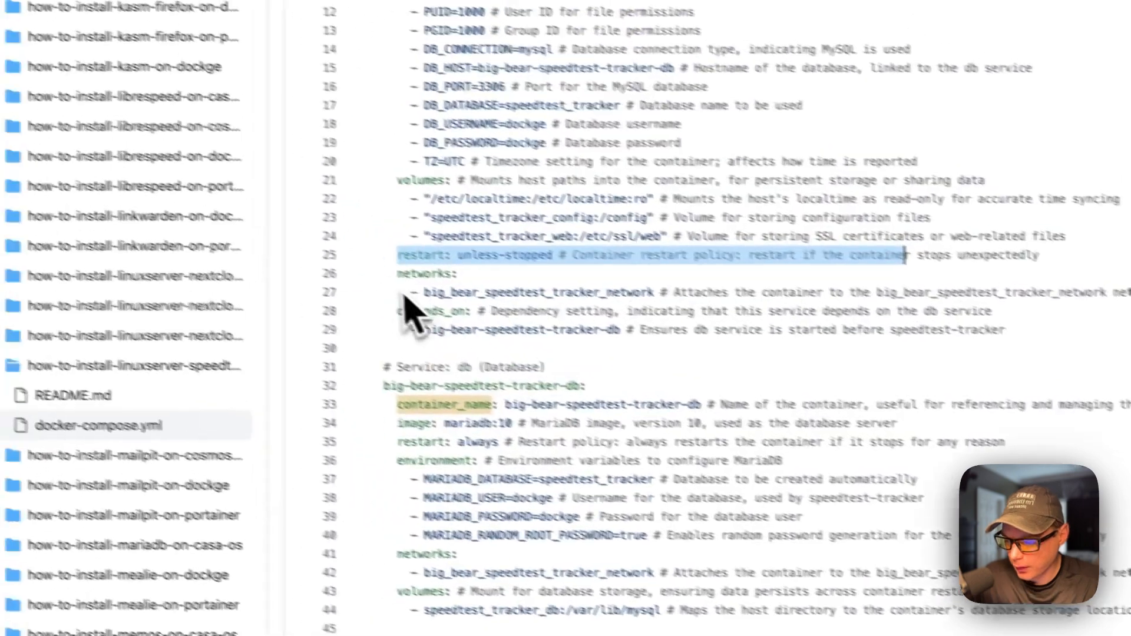
{"action": "left_click_drag", "start_coordinate": [235, 298], "coordinate": [554, 322]}
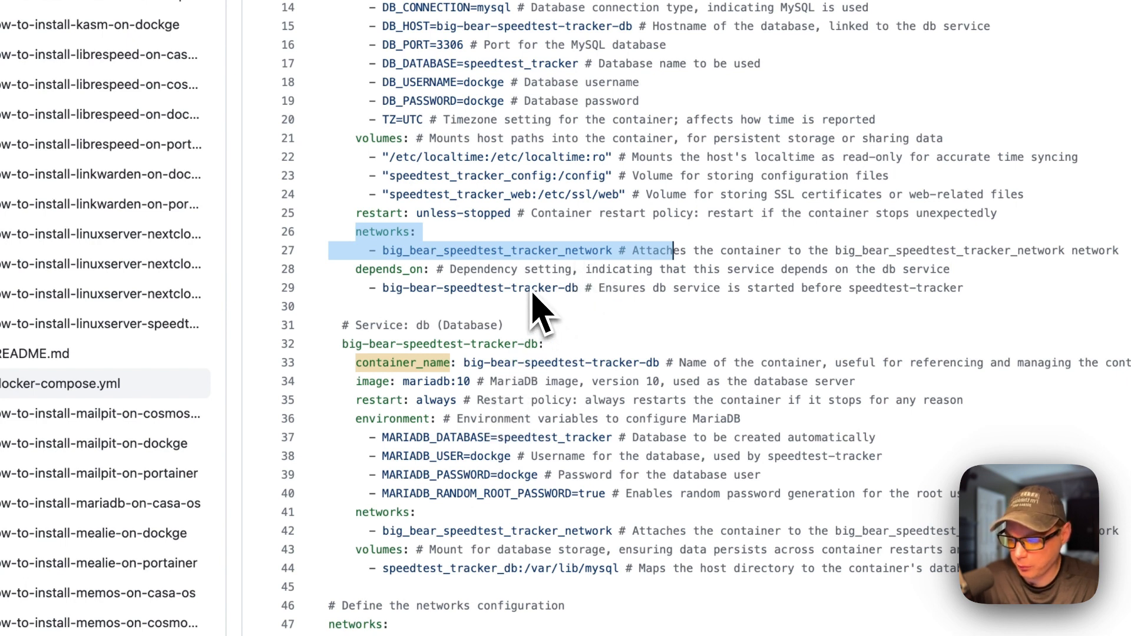
{"action": "left_click_drag", "start_coordinate": [356, 270], "coordinate": [572, 269]}
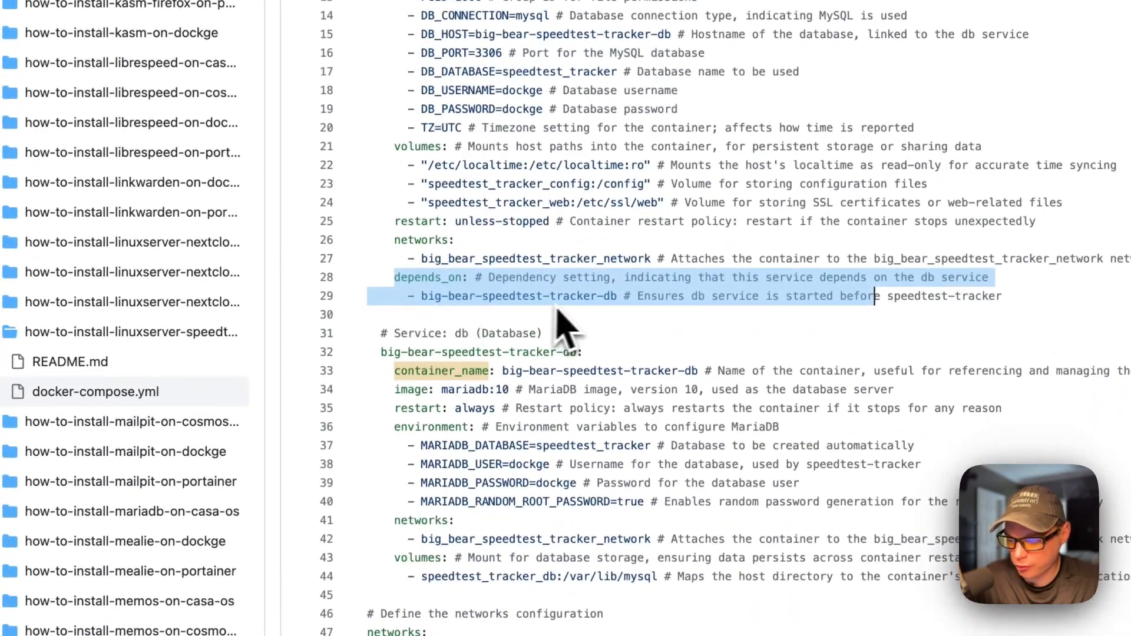
{"action": "left_click_drag", "start_coordinate": [381, 352], "coordinate": [583, 351]}
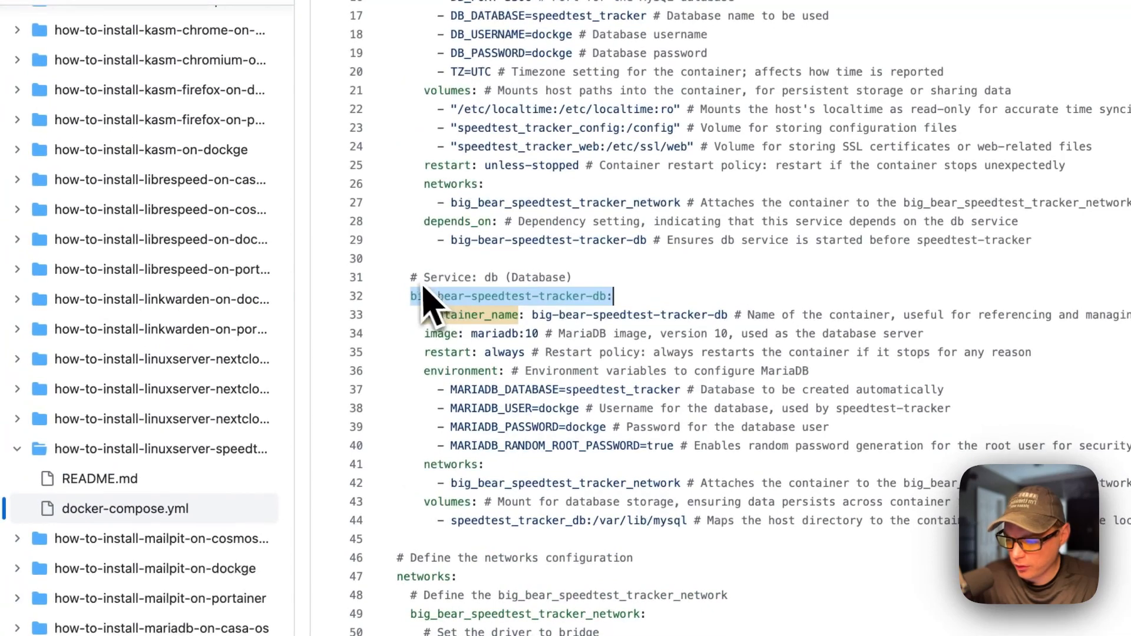
{"action": "scroll", "coordinate": [495, 294], "scroll_direction": "up", "scroll_amount": 10}
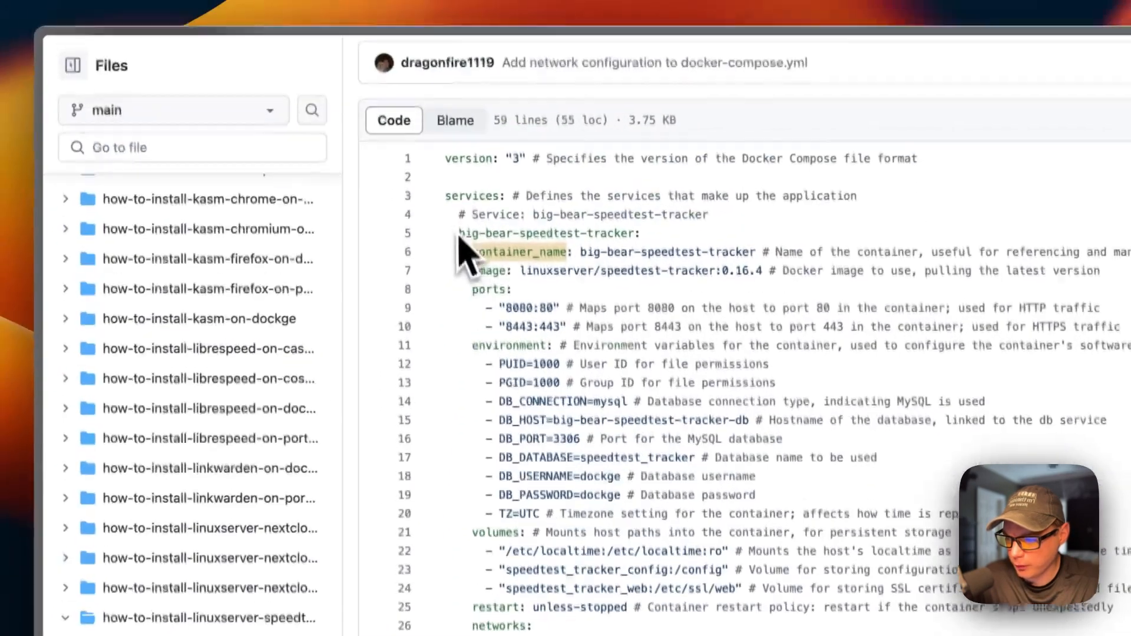
{"action": "double_click", "coordinate": [442, 188]}
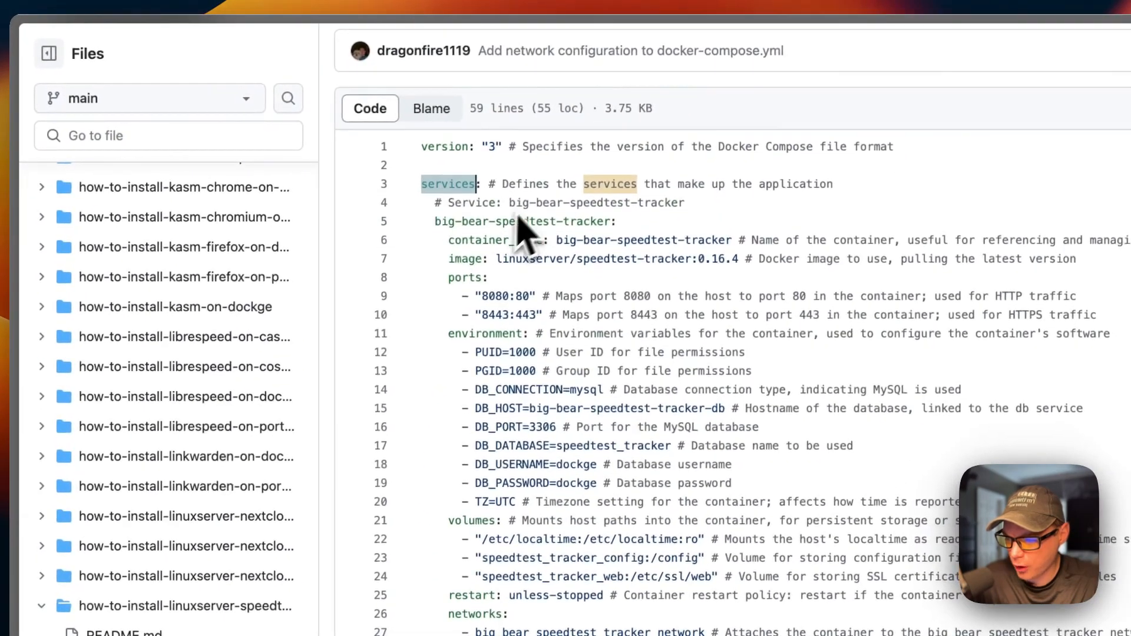
{"action": "scroll", "coordinate": [526, 386], "scroll_direction": "down", "scroll_amount": 5}
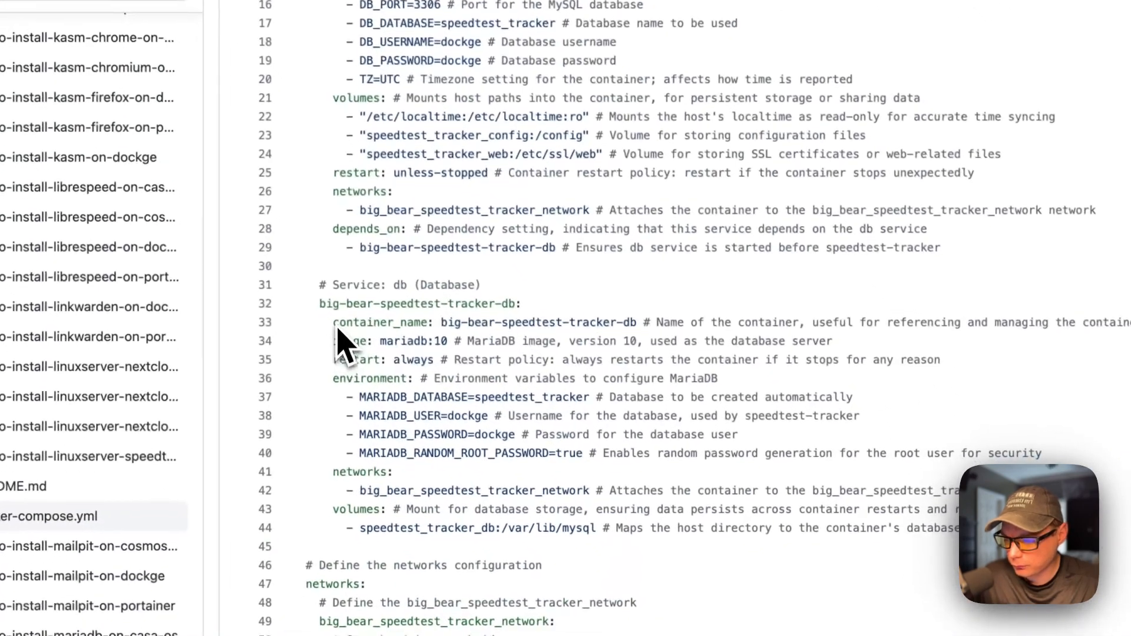
{"action": "left_click_drag", "start_coordinate": [337, 329], "coordinate": [792, 333]}
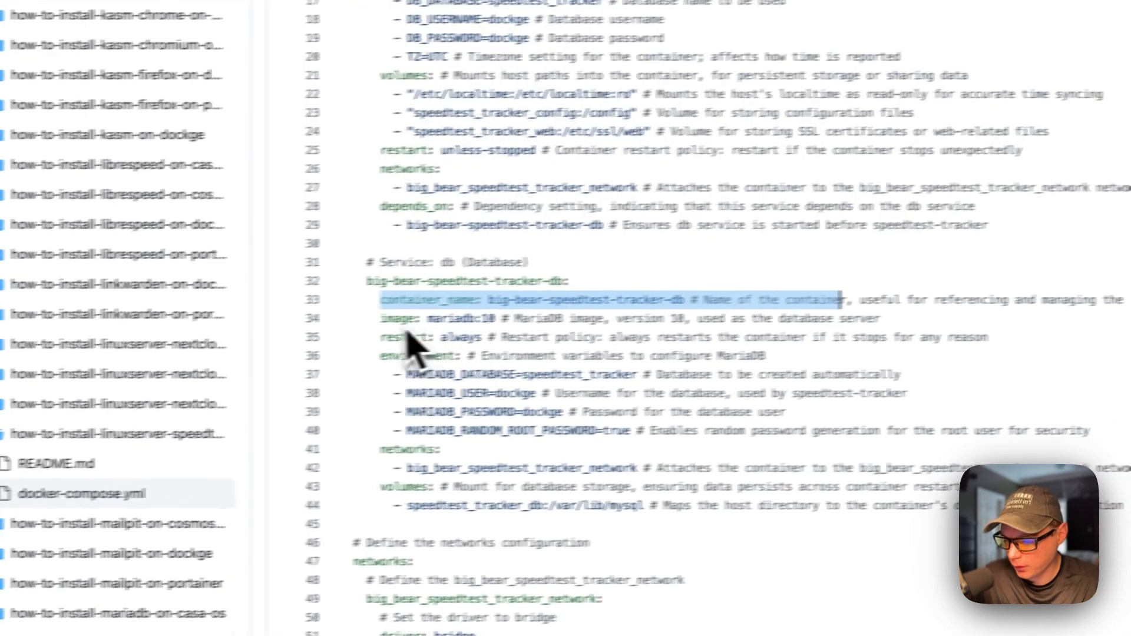
{"action": "left_click_drag", "start_coordinate": [281, 327], "coordinate": [761, 328]}
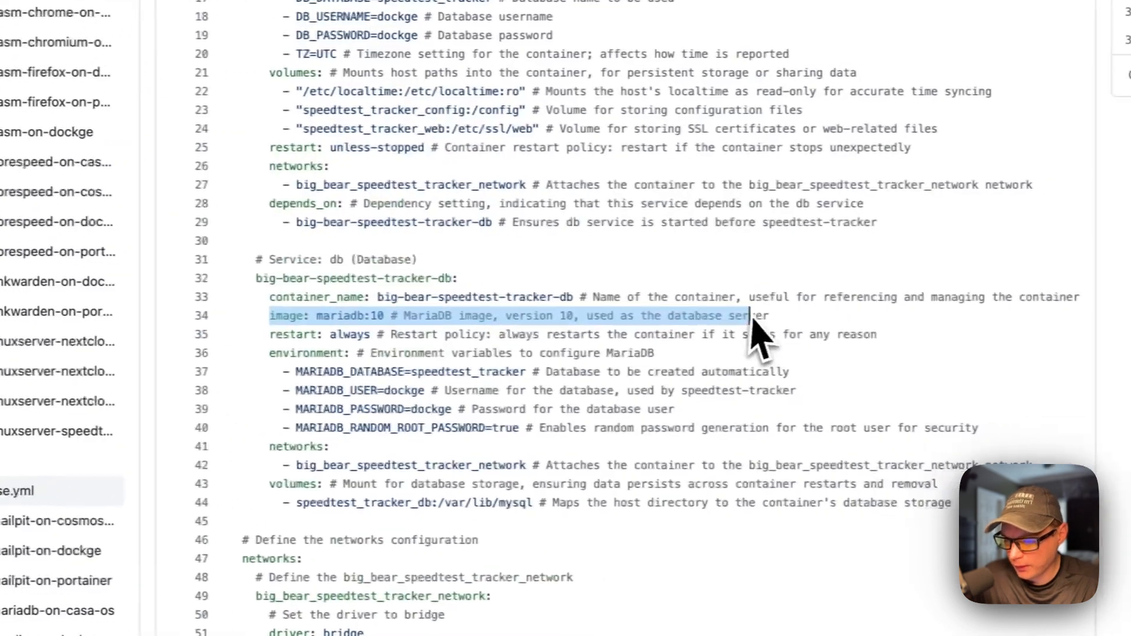
{"action": "left_click", "coordinate": [304, 314]}
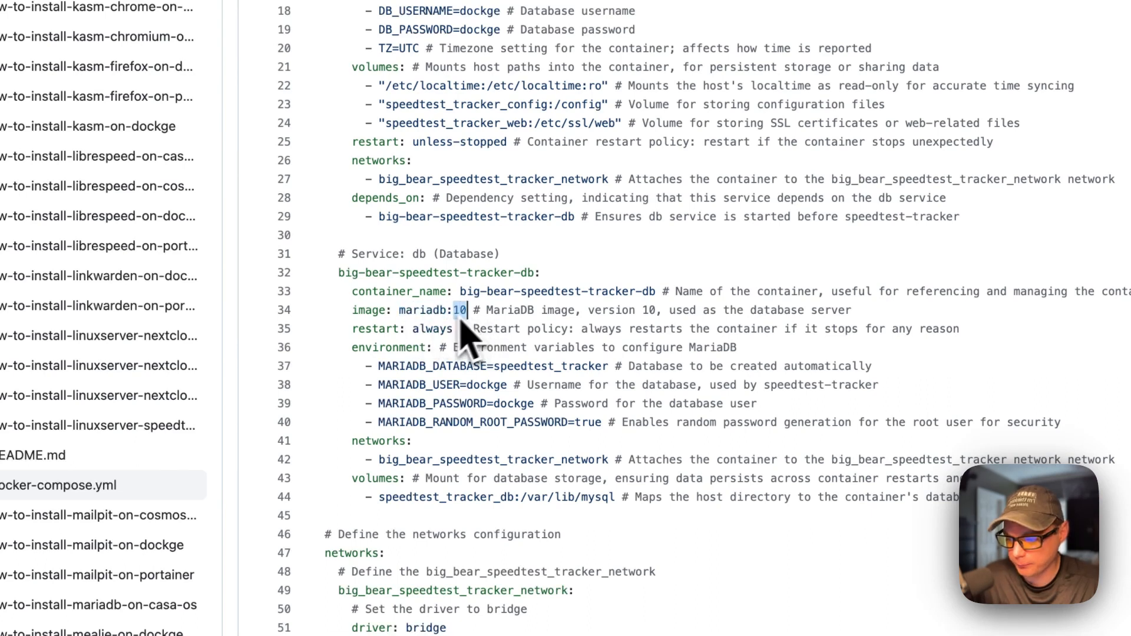
{"action": "left_click_drag", "start_coordinate": [353, 330], "coordinate": [989, 331]}
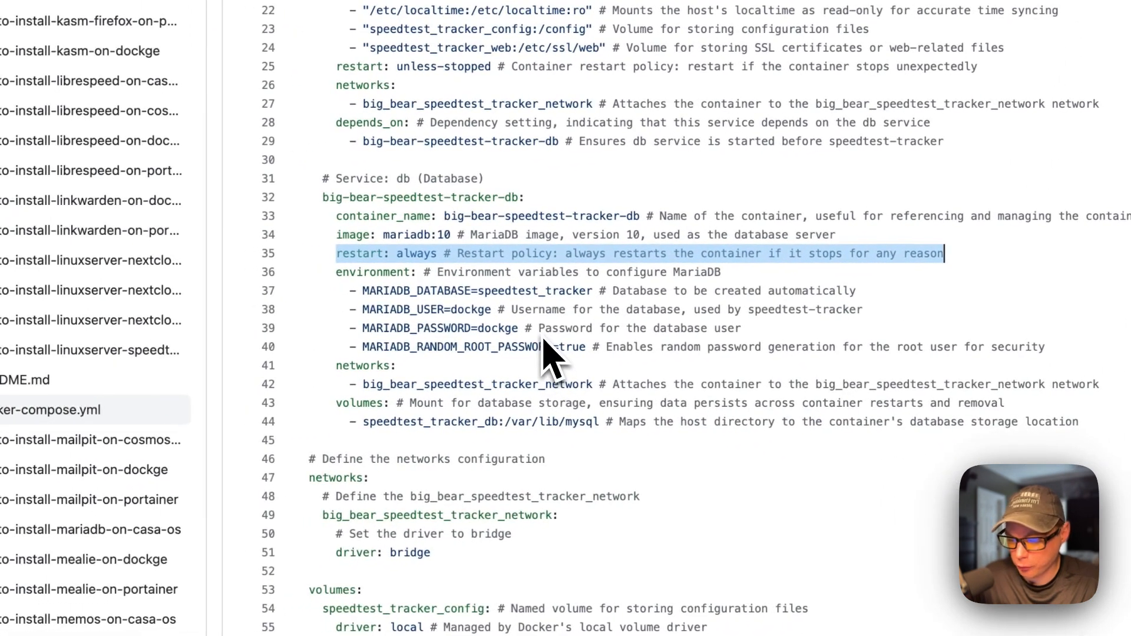
{"action": "left_click_drag", "start_coordinate": [340, 277], "coordinate": [802, 347]}
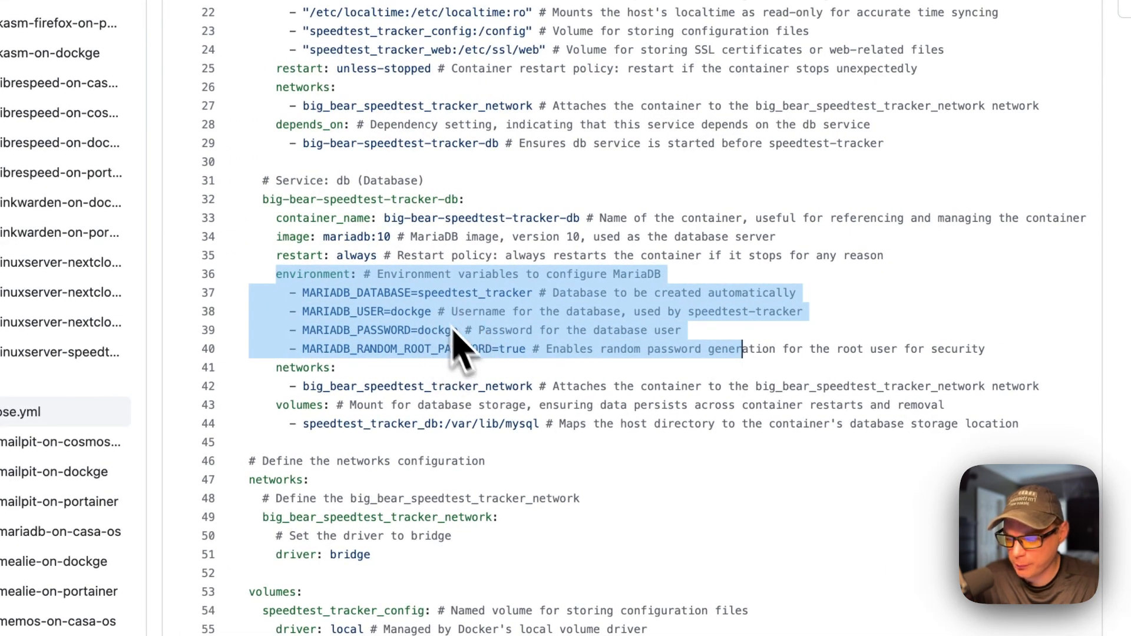
{"action": "scroll", "coordinate": [416, 315], "scroll_direction": "up", "scroll_amount": 2}
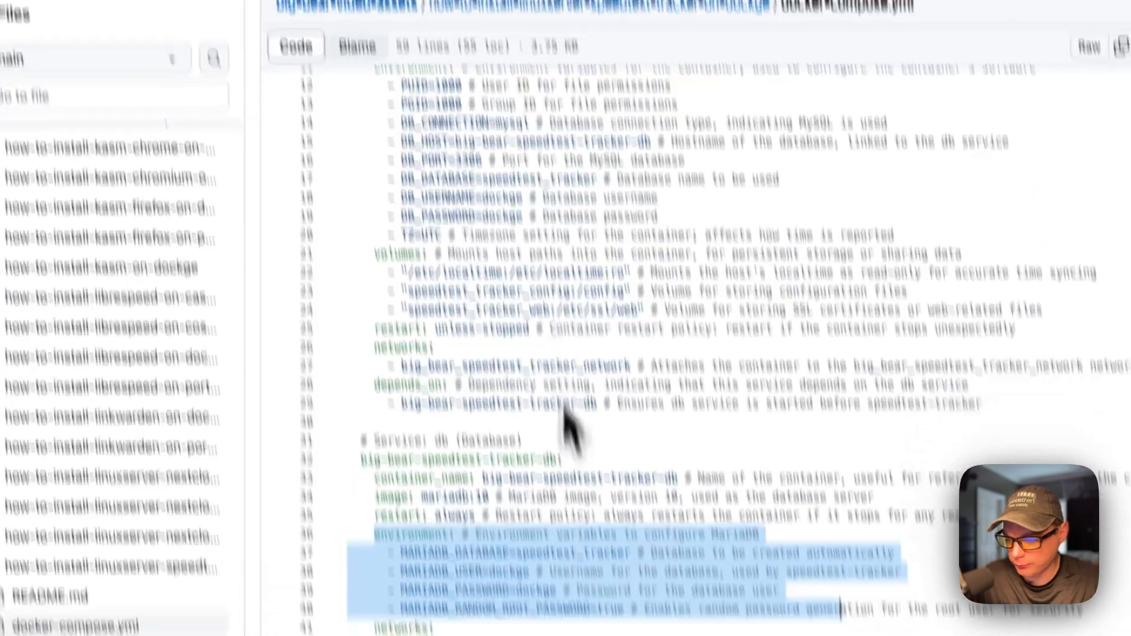
{"action": "scroll", "coordinate": [589, 583], "scroll_direction": "down", "scroll_amount": 2}
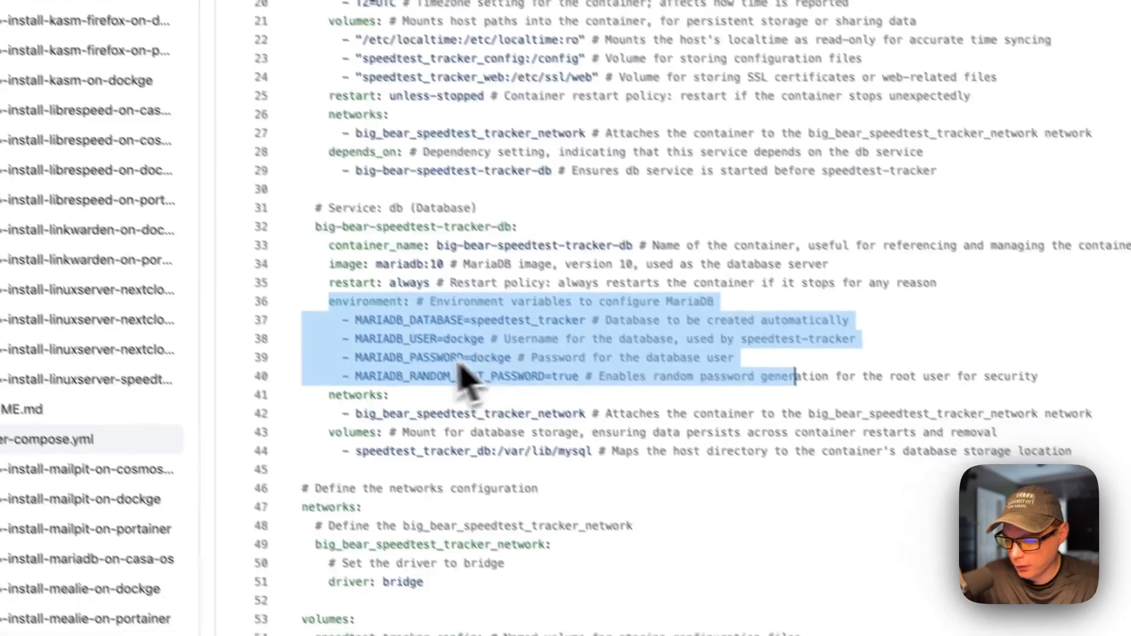
{"action": "left_click", "coordinate": [410, 386]}
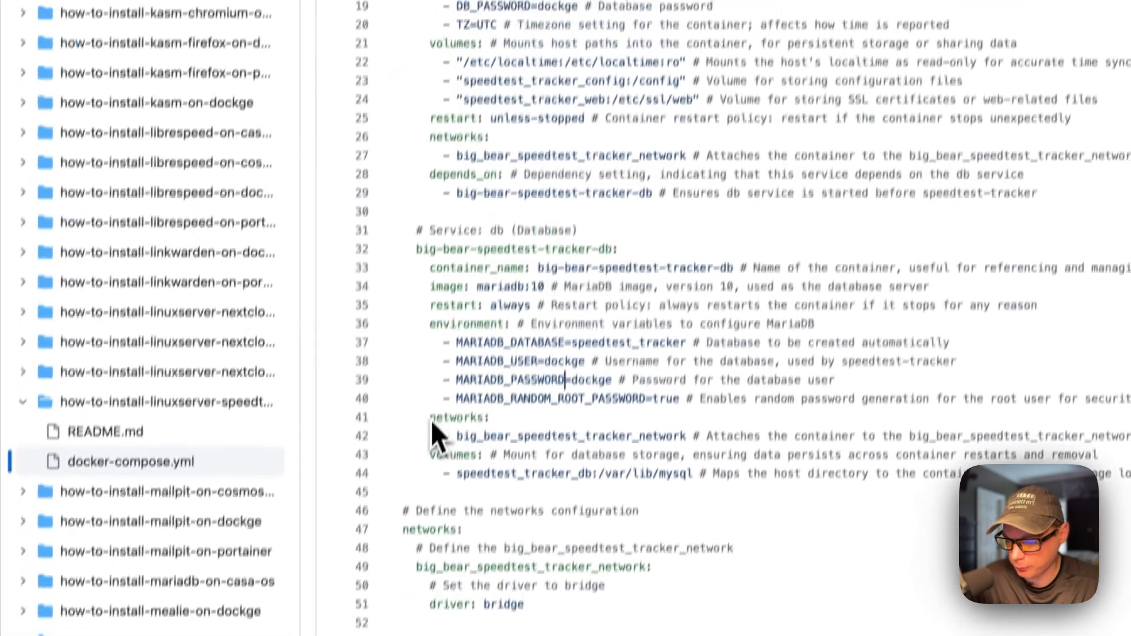
{"action": "left_click_drag", "start_coordinate": [452, 300], "coordinate": [507, 301]}
{"action": "scroll", "coordinate": [590, 48], "scroll_direction": "up", "scroll_amount": 2}
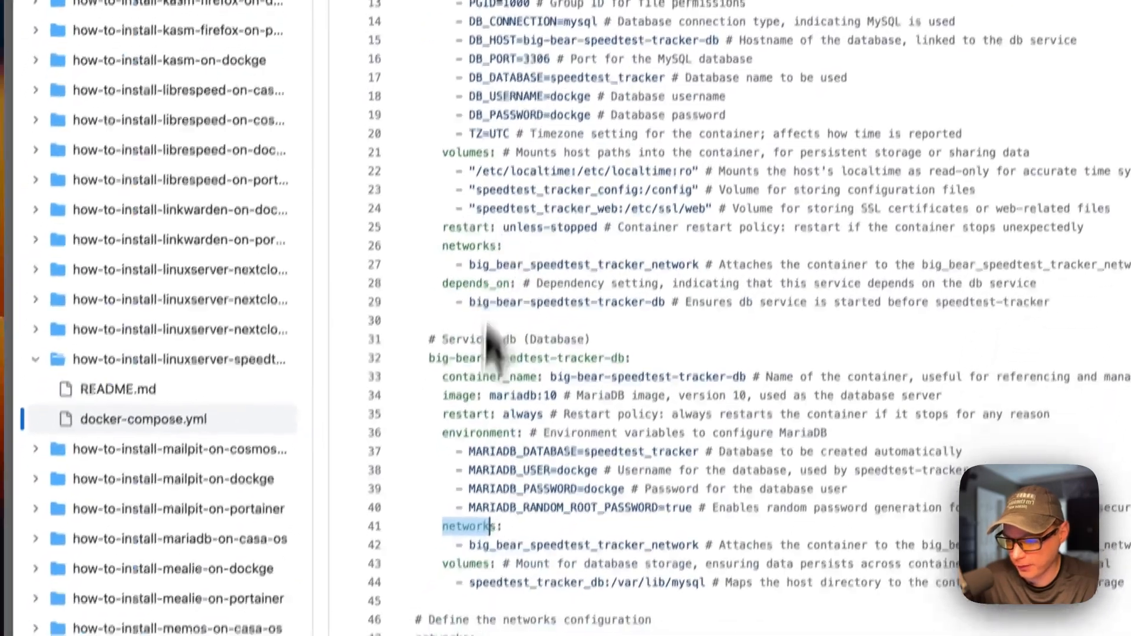
{"action": "scroll", "coordinate": [545, 413], "scroll_direction": "down", "scroll_amount": 5}
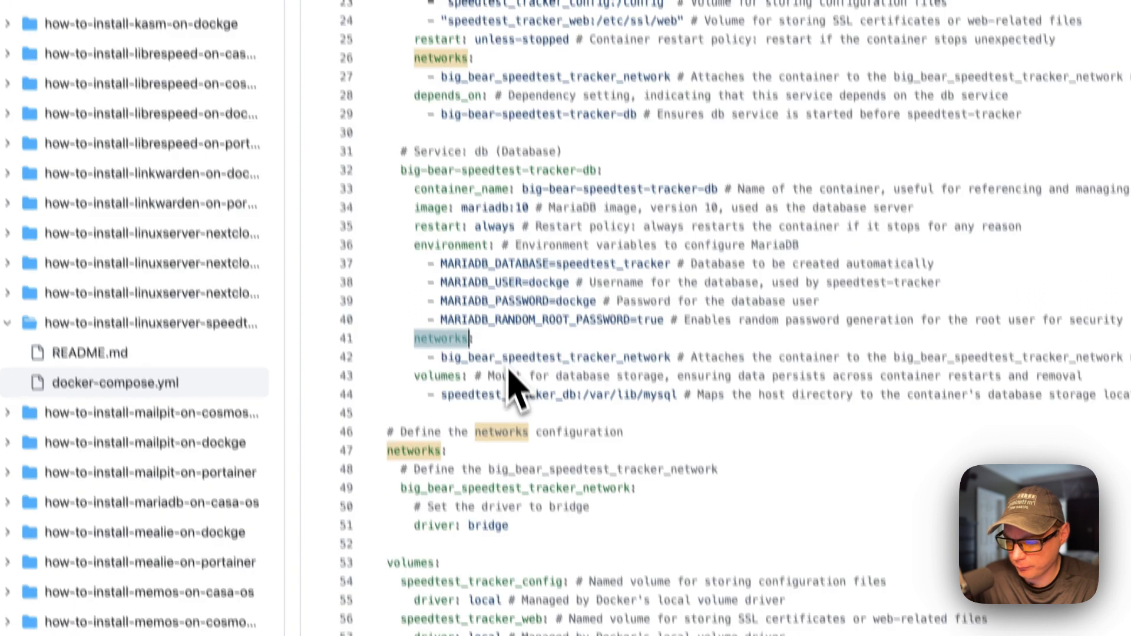
{"action": "double_click", "coordinate": [503, 362]}
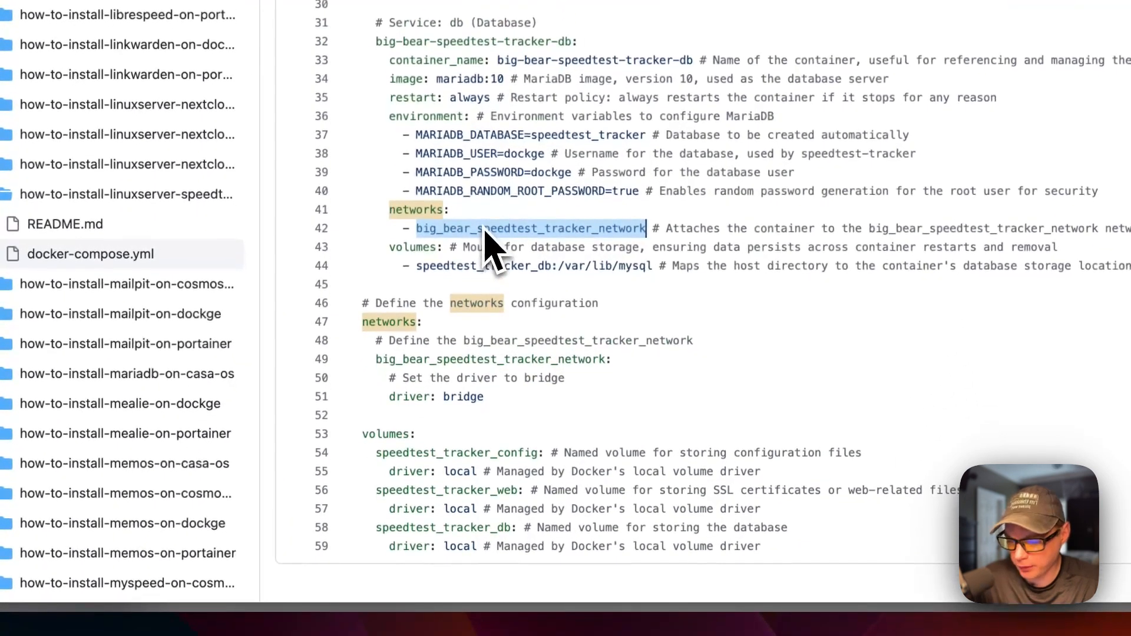
{"action": "left_click_drag", "start_coordinate": [371, 324], "coordinate": [515, 396]}
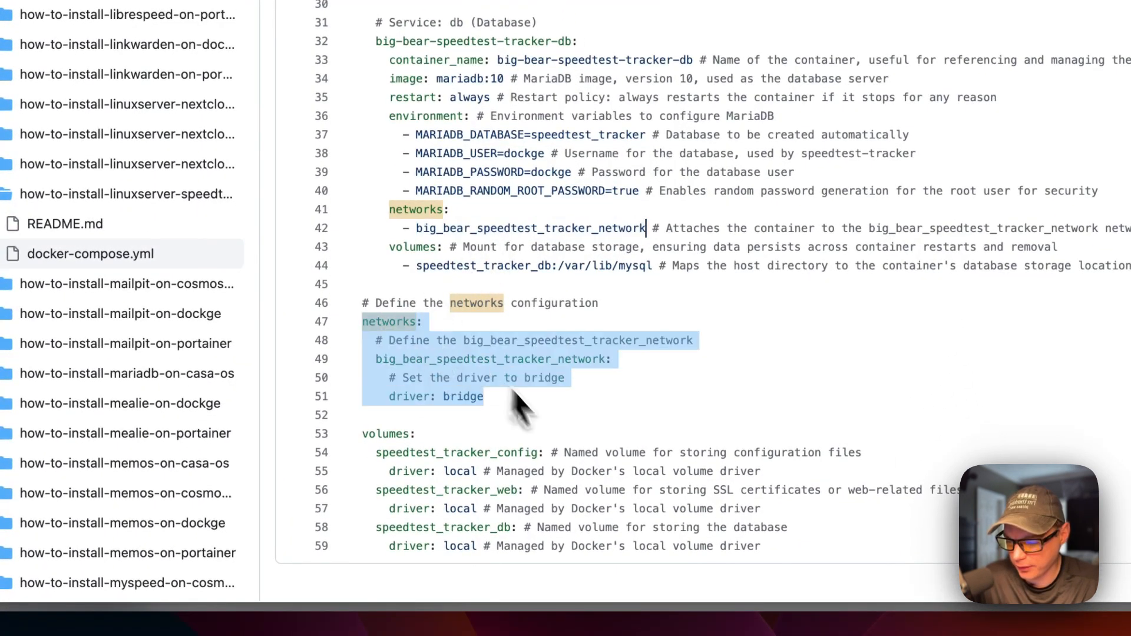
{"action": "left_click_drag", "start_coordinate": [396, 248], "coordinate": [641, 276]}
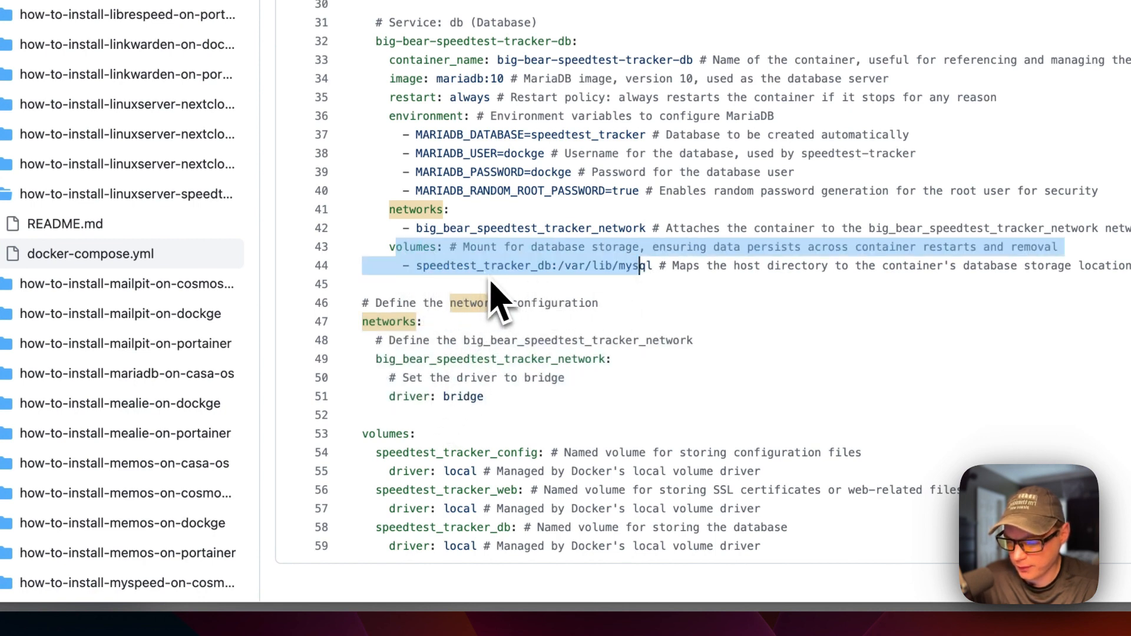
{"action": "double_click", "coordinate": [572, 270]}
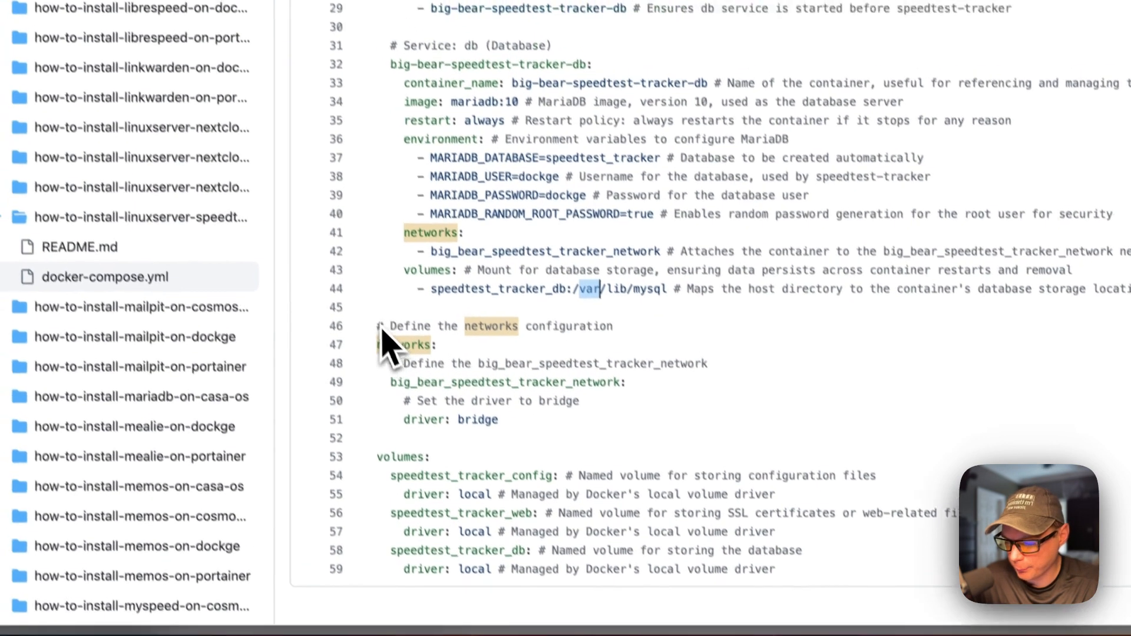
{"action": "left_click_drag", "start_coordinate": [369, 304], "coordinate": [468, 345]}
{"action": "left_click_drag", "start_coordinate": [495, 386], "coordinate": [525, 439]}
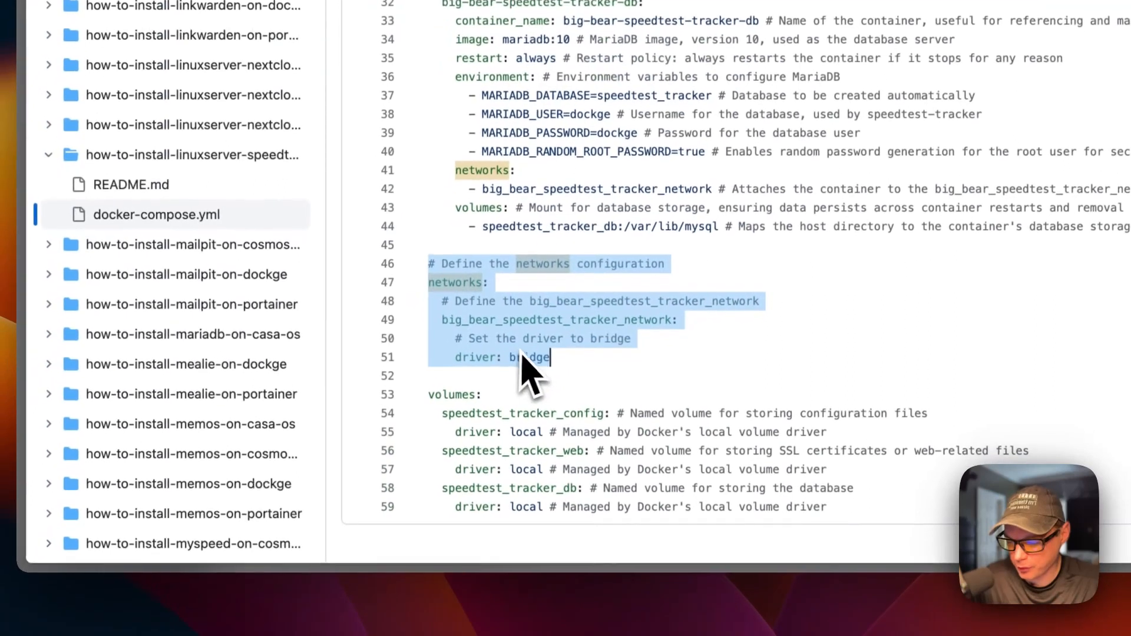
{"action": "left_click_drag", "start_coordinate": [431, 394], "coordinate": [541, 518]}
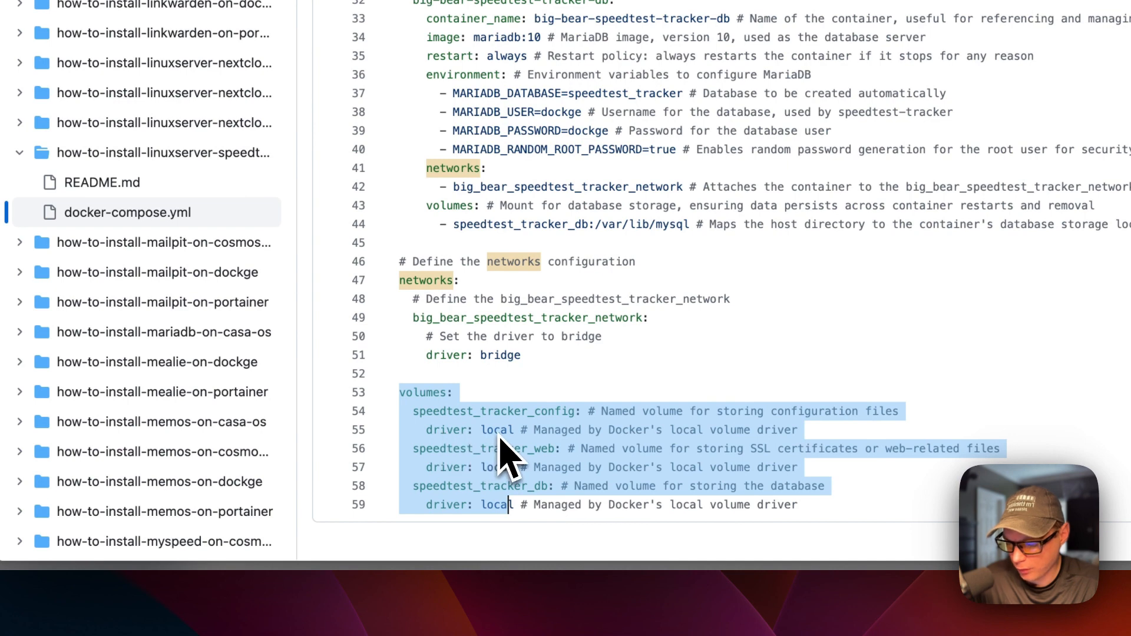
{"action": "scroll", "coordinate": [498, 435], "scroll_direction": "up", "scroll_amount": 10}
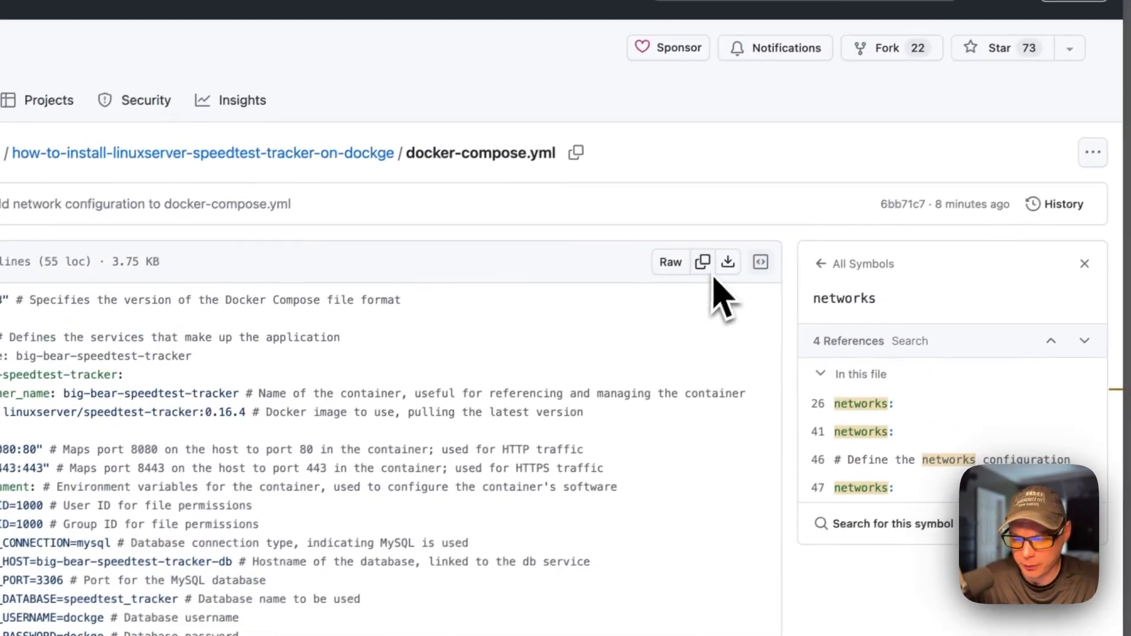
- Copy the raw speedtest-tracker docker-compose.yml contents to the clipboard
{"action": "left_click", "coordinate": [702, 262]}
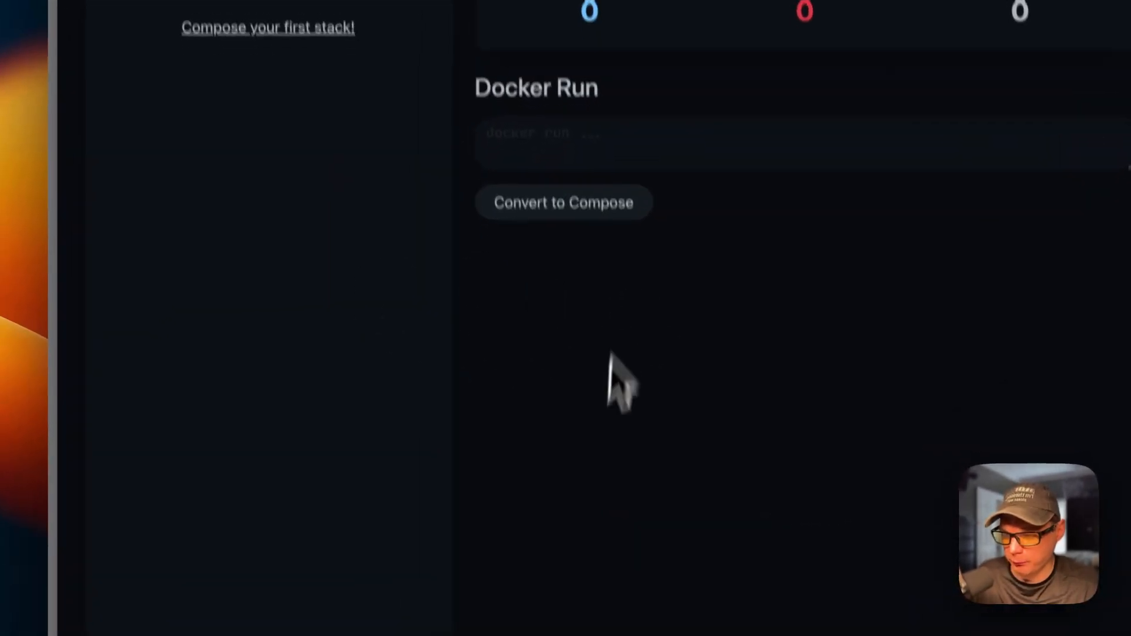
- Start a new compose stack named speedtest-tracker-stack
{"action": "left_click", "coordinate": [155, 178]}
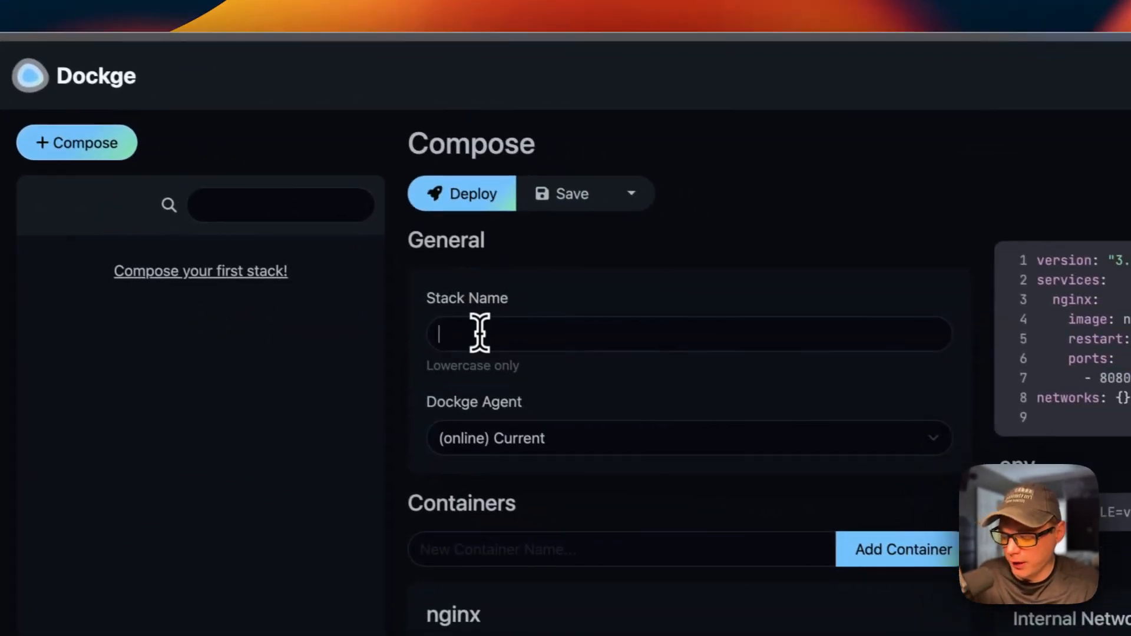
{"action": "left_click", "coordinate": [564, 376]}
{"action": "type", "text": "speedtest-tra"}
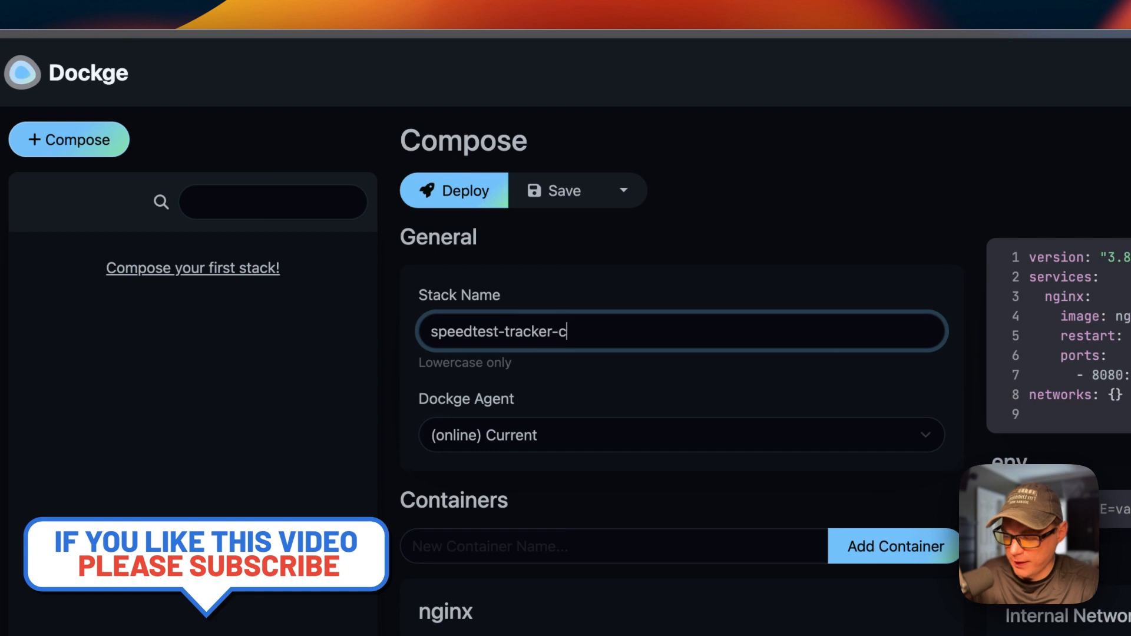
{"action": "type", "text": "cker-stack"}
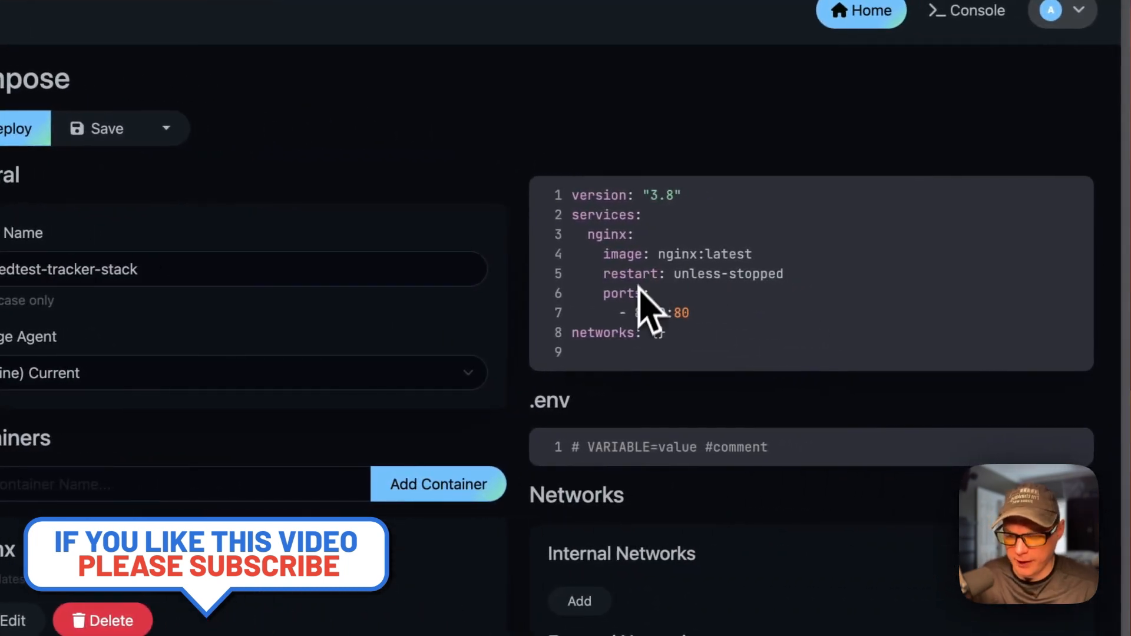
- Replace the default compose YAML with the copied speedtest-tracker compose file
{"action": "left_click", "coordinate": [655, 268]}
{"action": "key", "text": "super+a"}
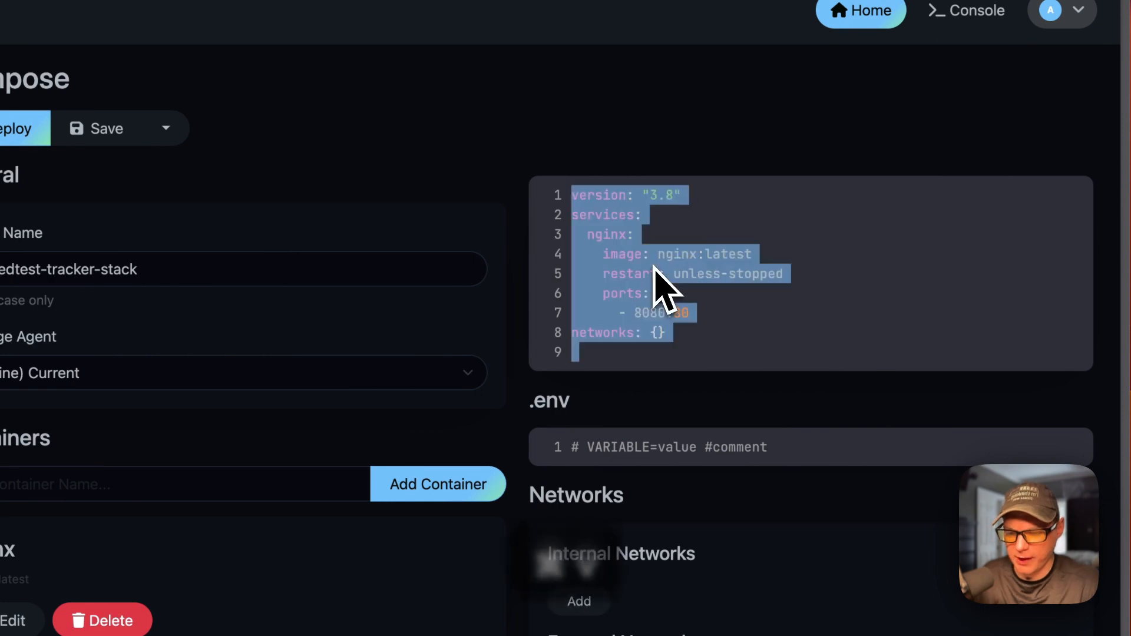
{"action": "key", "text": "super+v"}
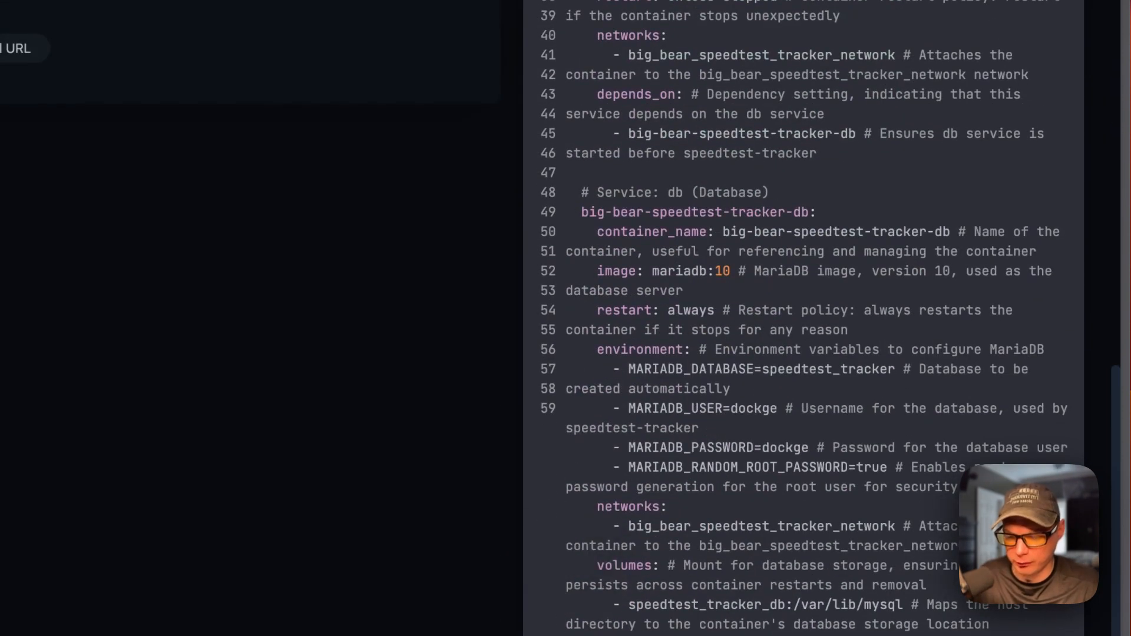
{"action": "scroll", "coordinate": [652, 283], "scroll_direction": "up", "scroll_amount": 15}
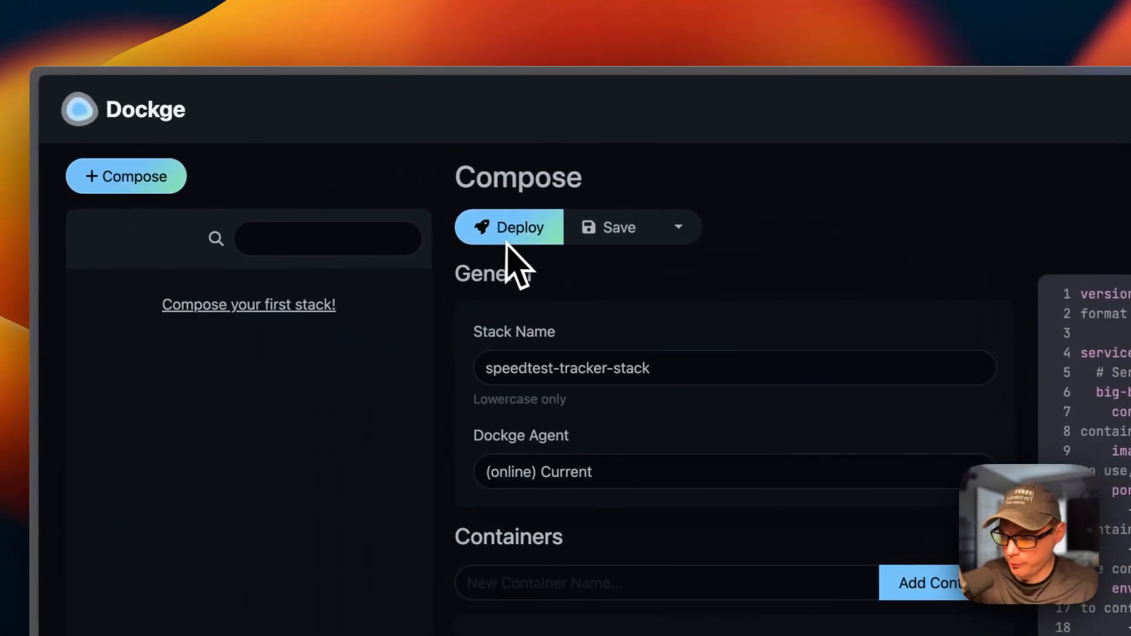
- Deploy speedtest-tracker-stack and open its details showing the tracker and mariadb containers running
{"action": "left_click", "coordinate": [504, 235]}
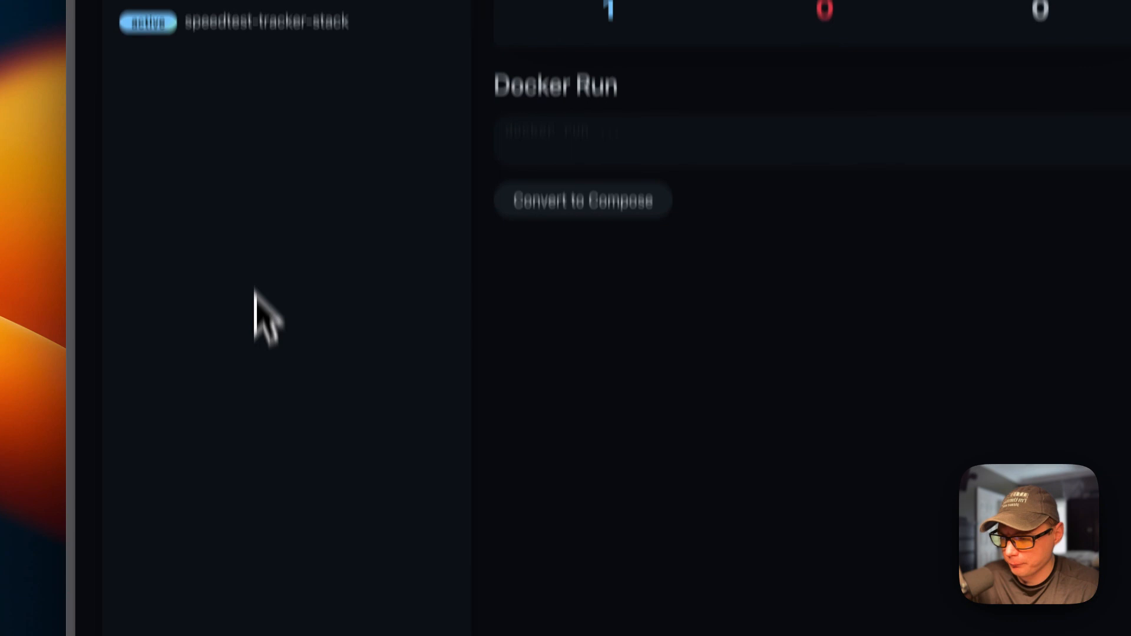
{"action": "left_click", "coordinate": [239, 24]}
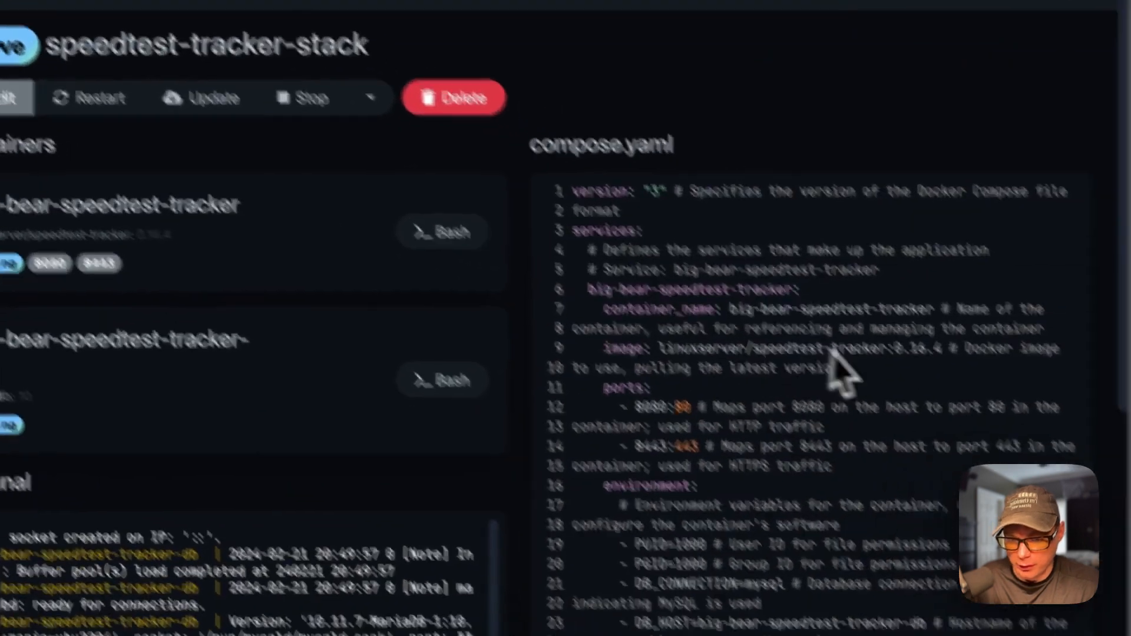
{"action": "double_click", "coordinate": [850, 258]}
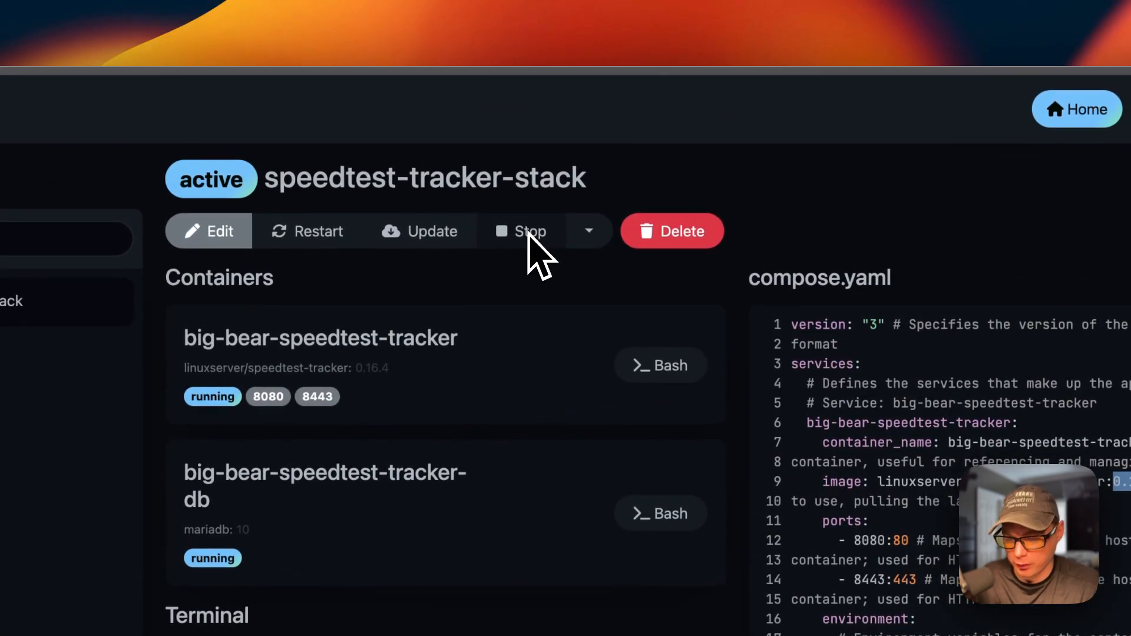
{"action": "left_click", "coordinate": [520, 279]}
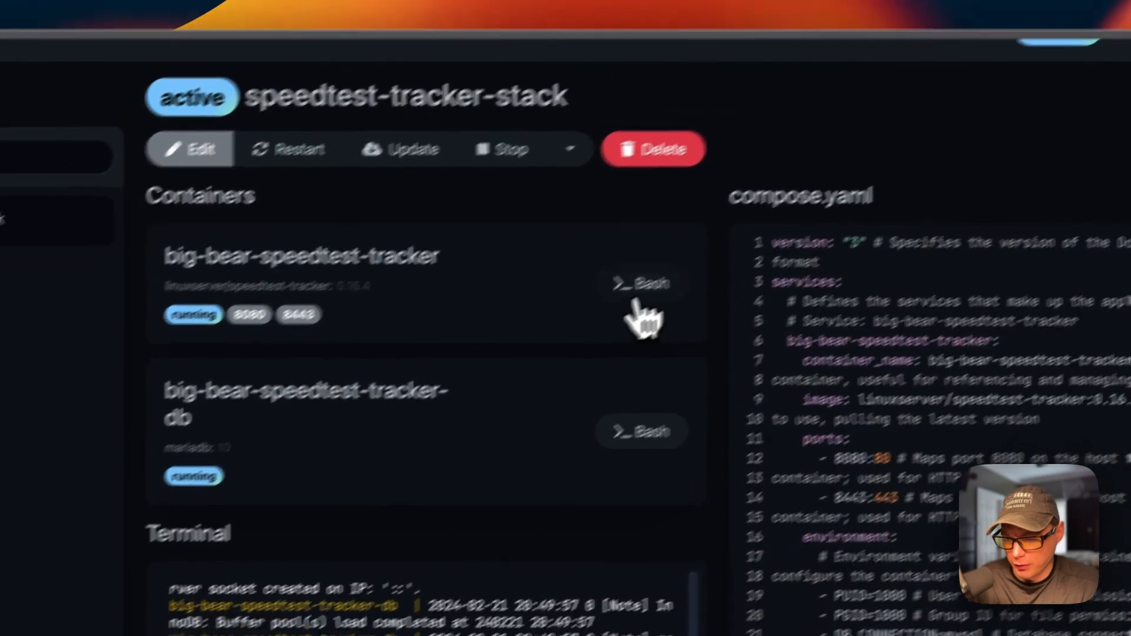
{"action": "left_click", "coordinate": [777, 198]}
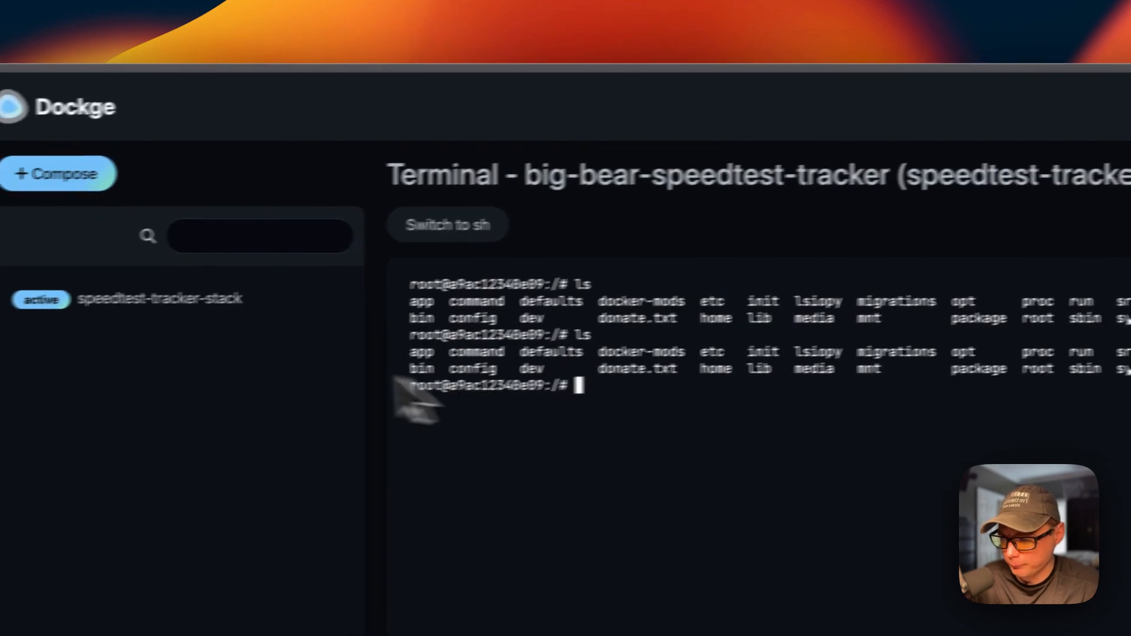
{"action": "left_click", "coordinate": [144, 302]}
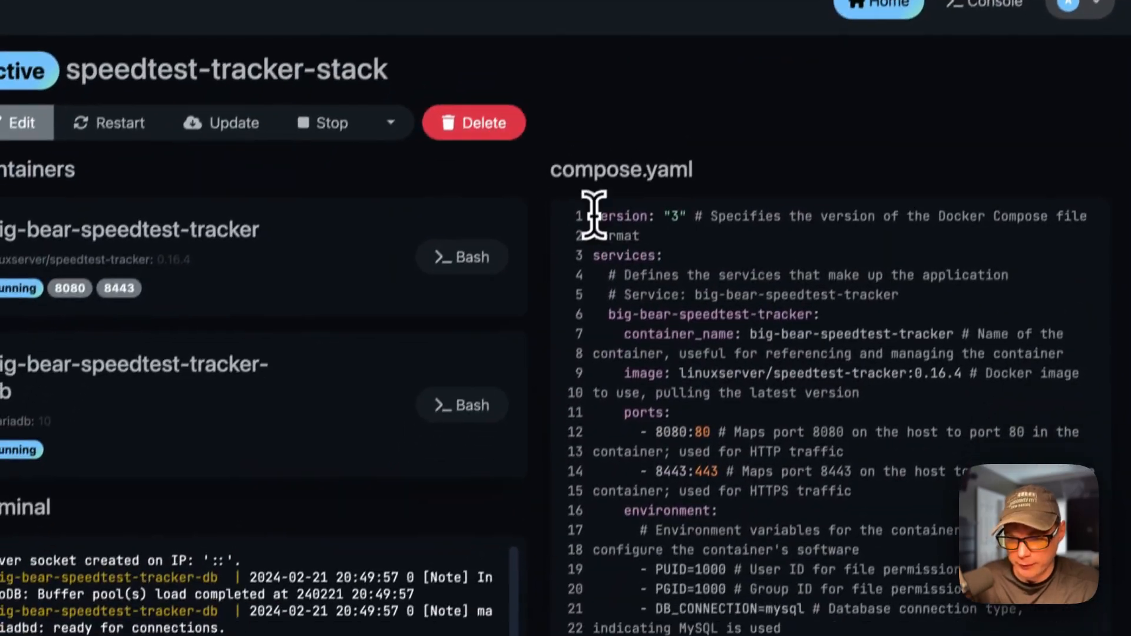
{"action": "left_click_drag", "start_coordinate": [593, 215], "coordinate": [651, 467]}
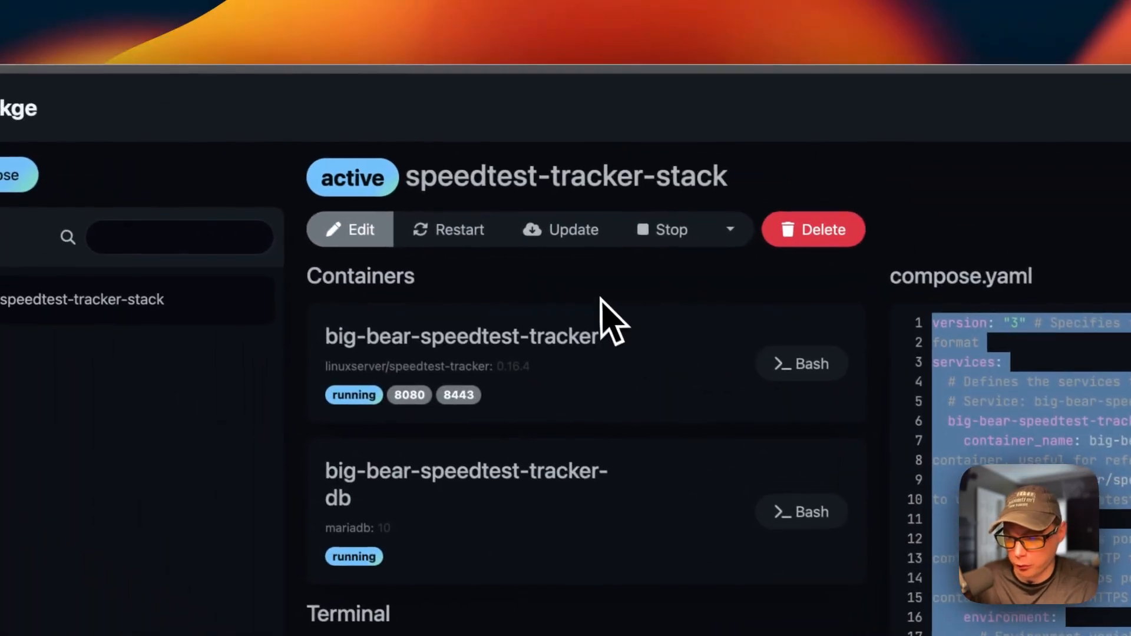
- Switch speedtest-tracker-stack into edit mode and review its compose file down to volumes
{"action": "left_click", "coordinate": [156, 107]}
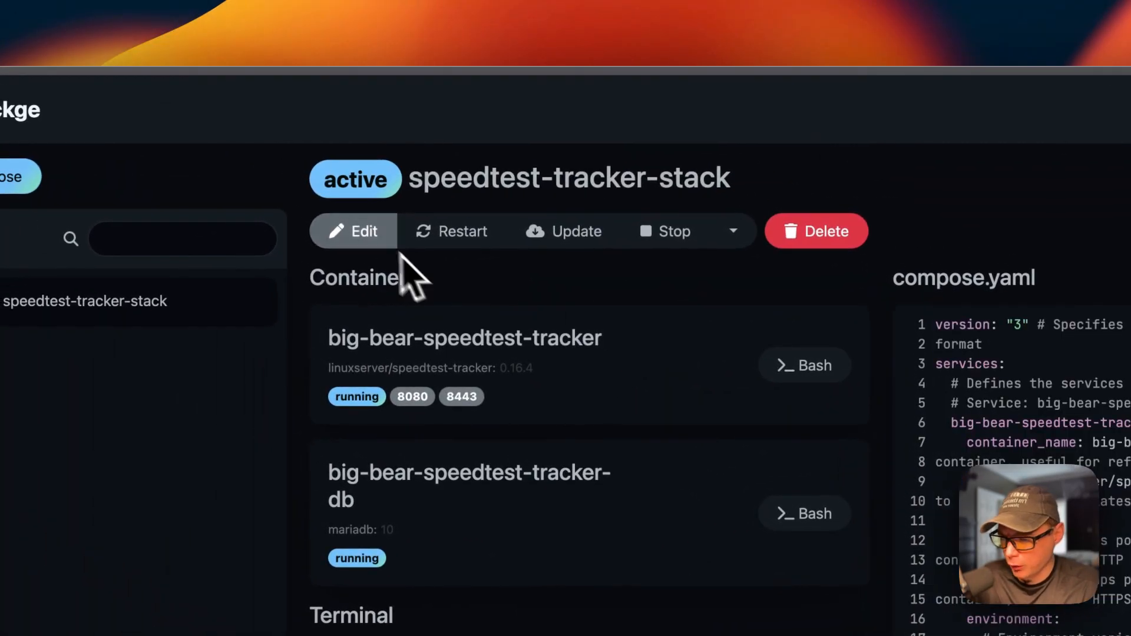
{"action": "left_click", "coordinate": [356, 232]}
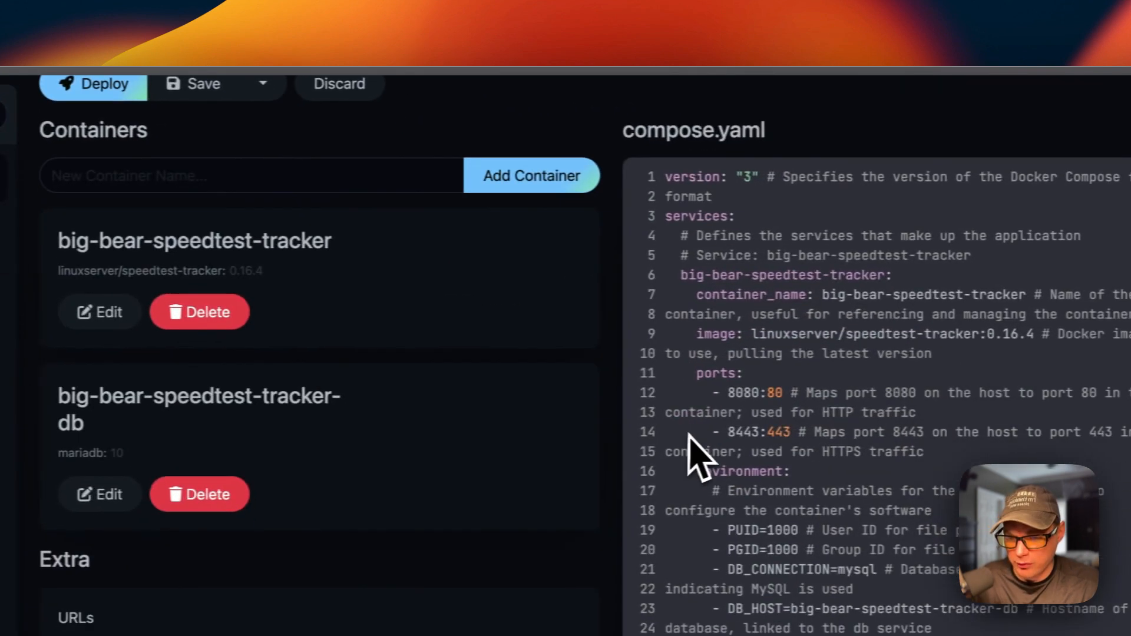
{"action": "left_click_drag", "start_coordinate": [661, 199], "coordinate": [789, 442]}
{"action": "scroll", "coordinate": [785, 425], "scroll_direction": "down", "scroll_amount": 1}
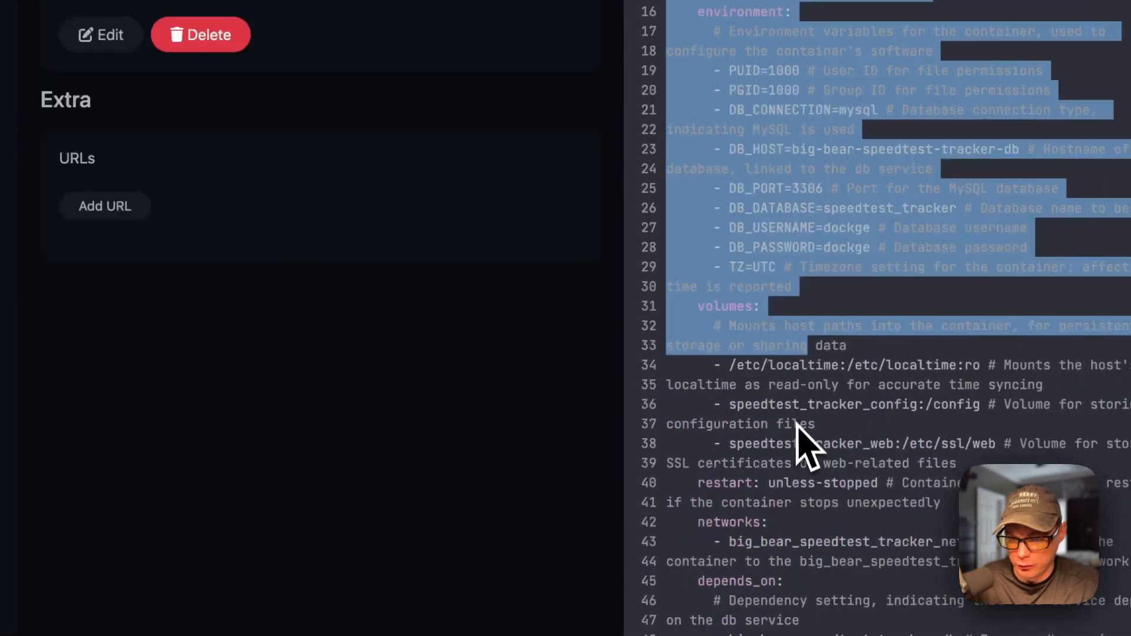
{"action": "scroll", "coordinate": [787, 425], "scroll_direction": "up", "scroll_amount": 3}
- Inspect the tracker container's settings form, then enter nginx as a new container name
{"action": "left_click", "coordinate": [341, 235]}
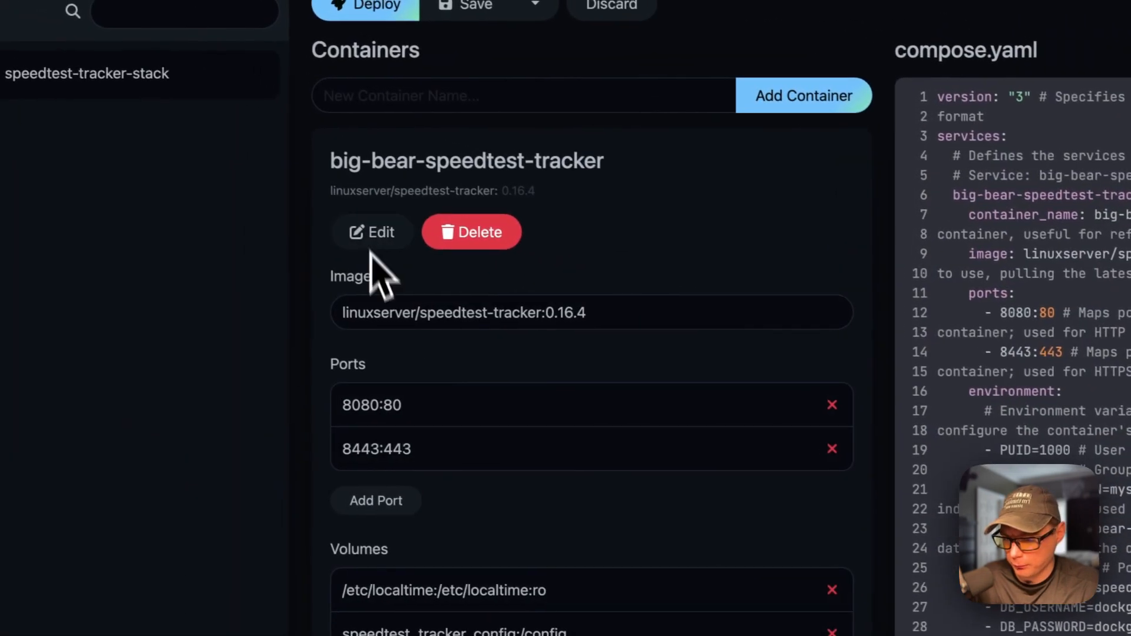
{"action": "scroll", "coordinate": [448, 389], "scroll_direction": "down", "scroll_amount": 5}
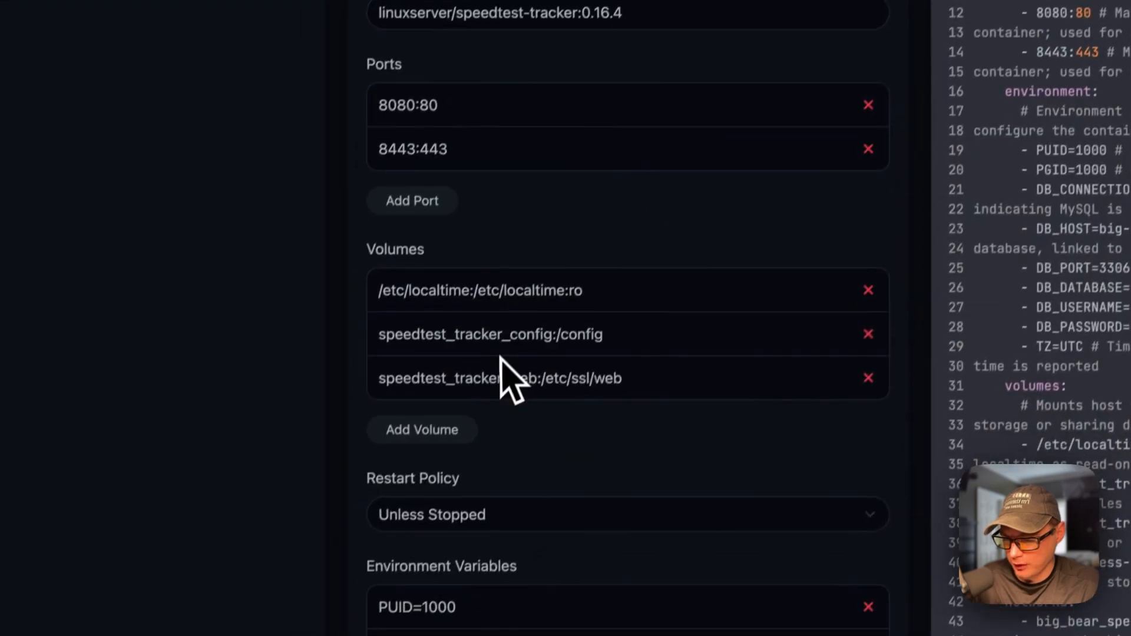
{"action": "scroll", "coordinate": [500, 378], "scroll_direction": "down", "scroll_amount": 15}
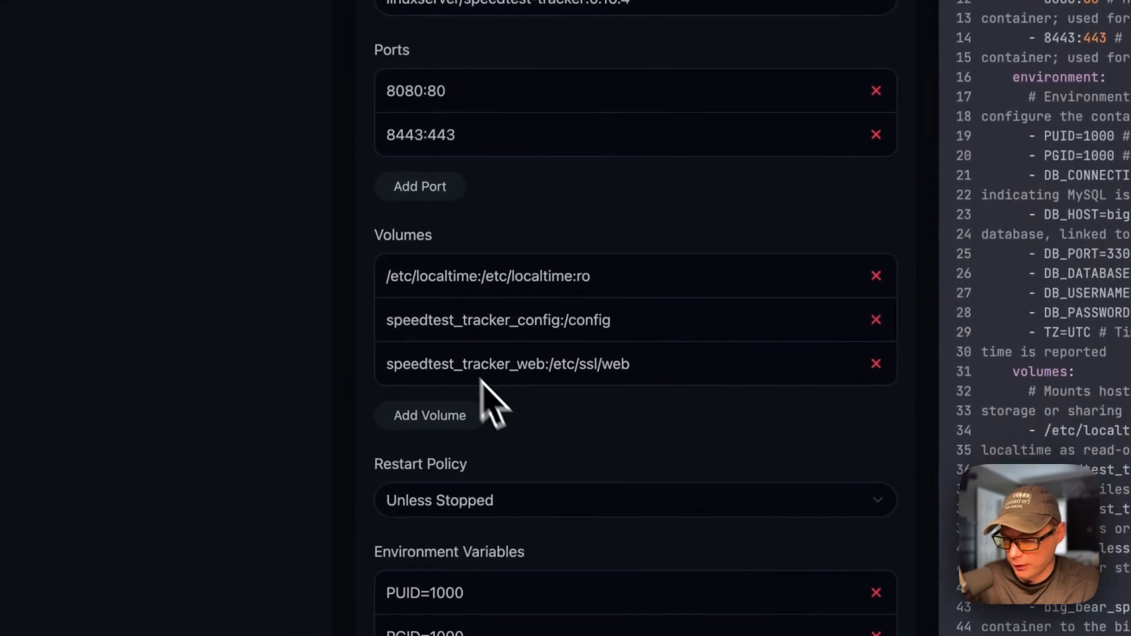
{"action": "scroll", "coordinate": [557, 430], "scroll_direction": "down", "scroll_amount": 2}
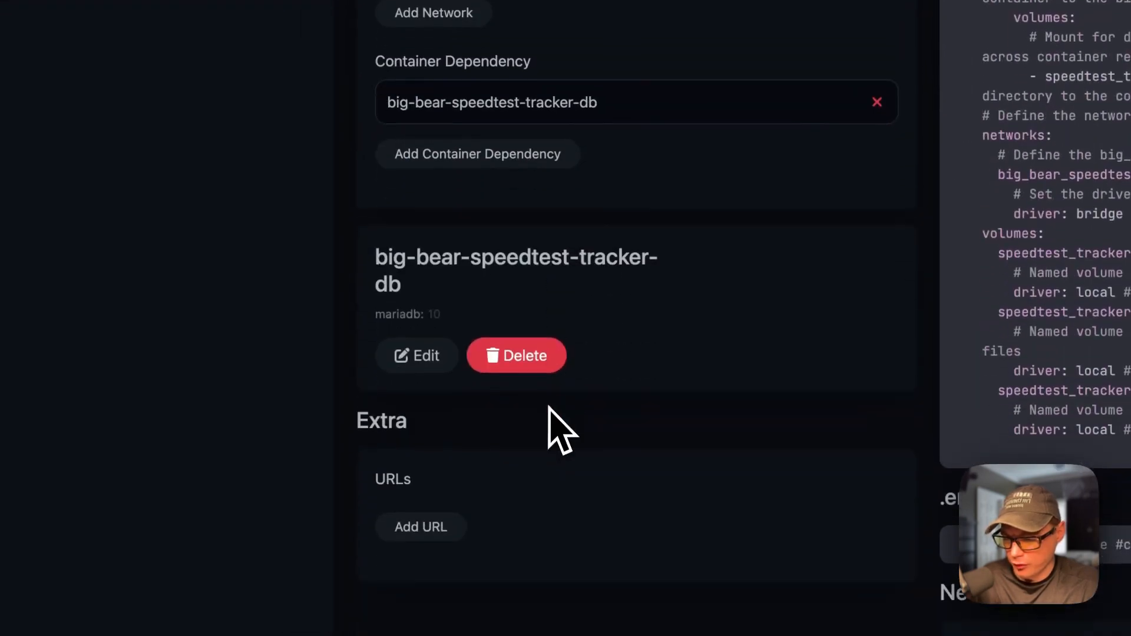
{"action": "scroll", "coordinate": [631, 304], "scroll_direction": "up", "scroll_amount": 20}
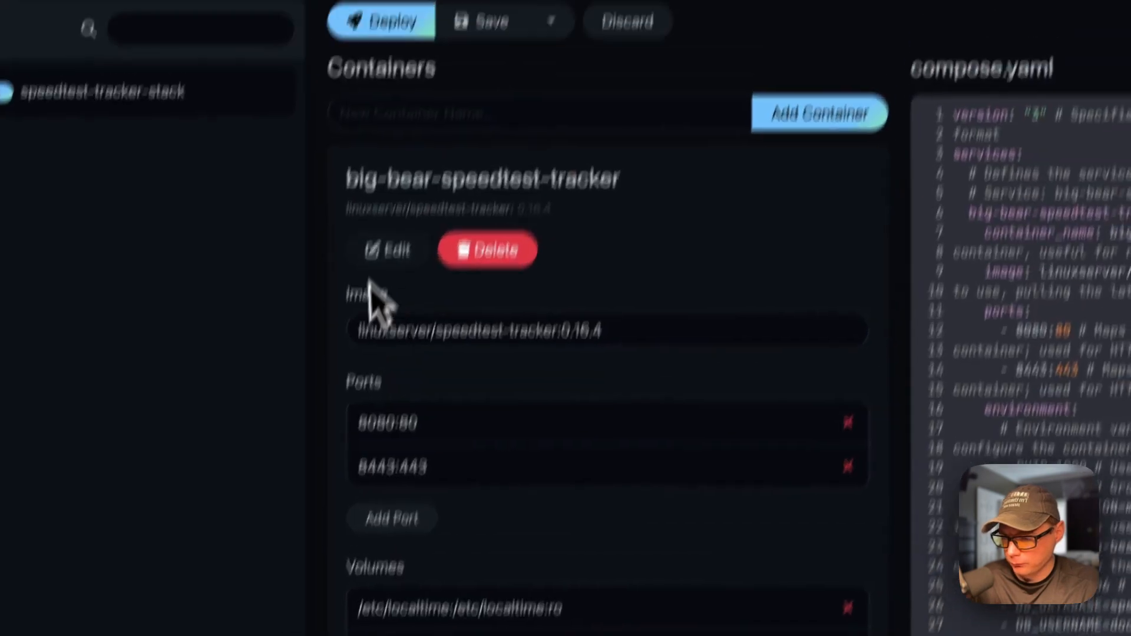
{"action": "left_click", "coordinate": [386, 250]}
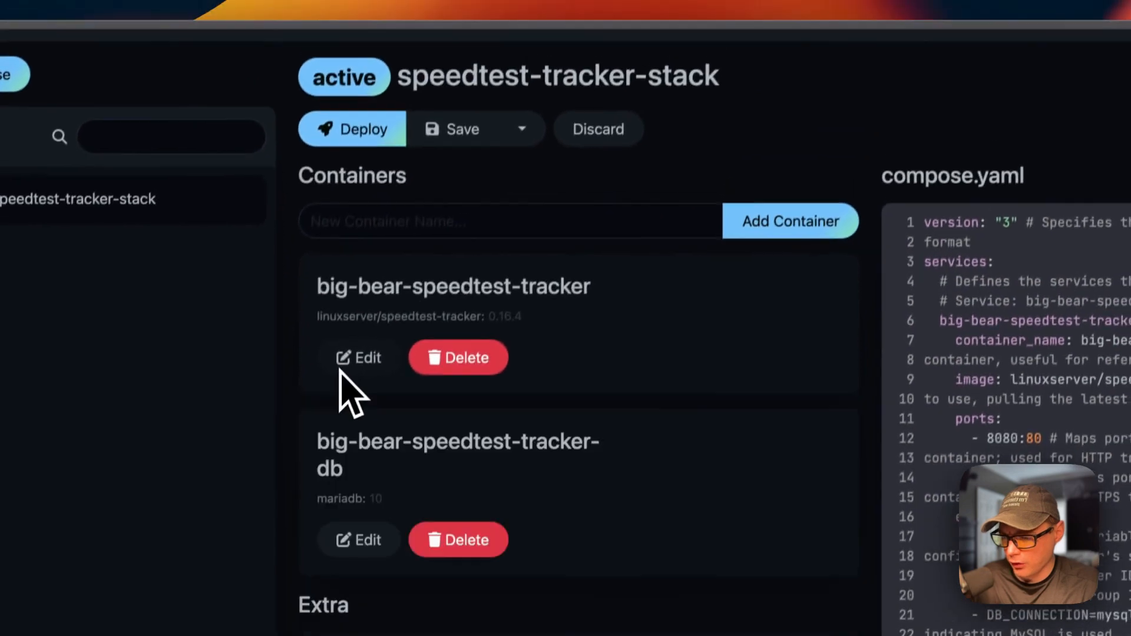
{"action": "left_click", "coordinate": [448, 115]}
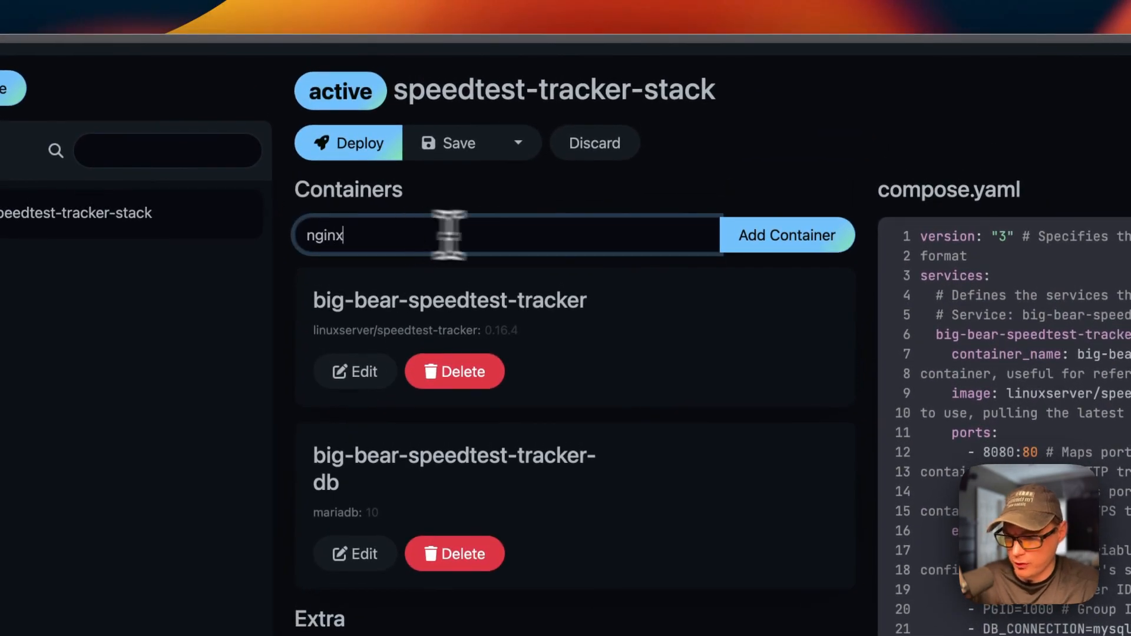
- Add the nginx container to the stack and expand its settings to the Image field
{"action": "left_click", "coordinate": [760, 240]}
{"action": "scroll", "coordinate": [633, 348], "scroll_direction": "down", "scroll_amount": 5}
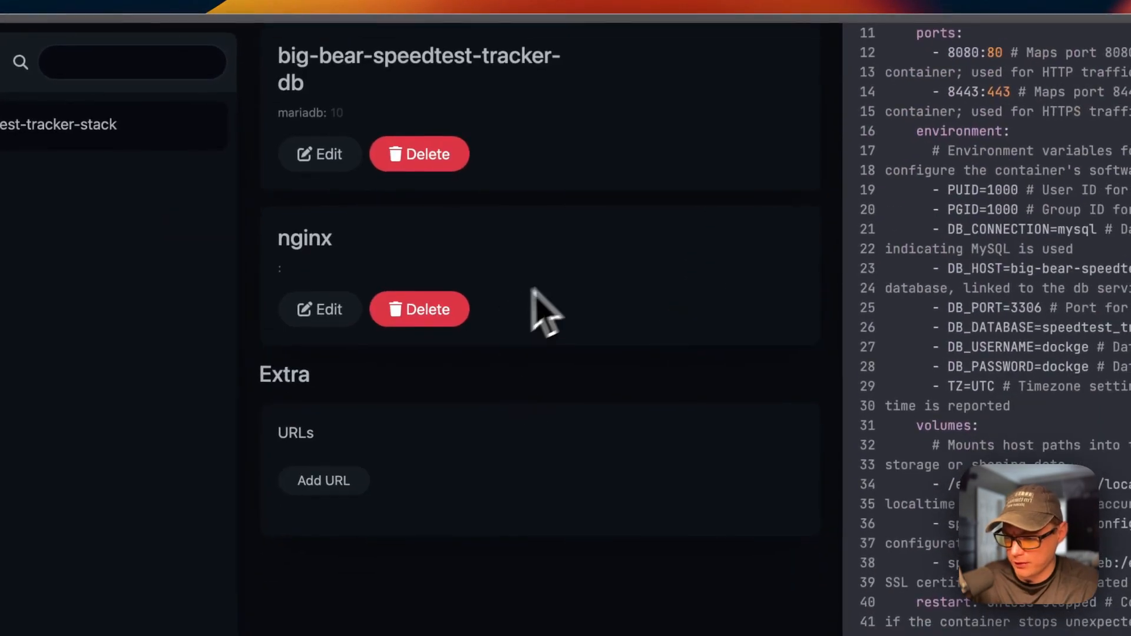
{"action": "scroll", "coordinate": [566, 318], "scroll_direction": "up", "scroll_amount": 6}
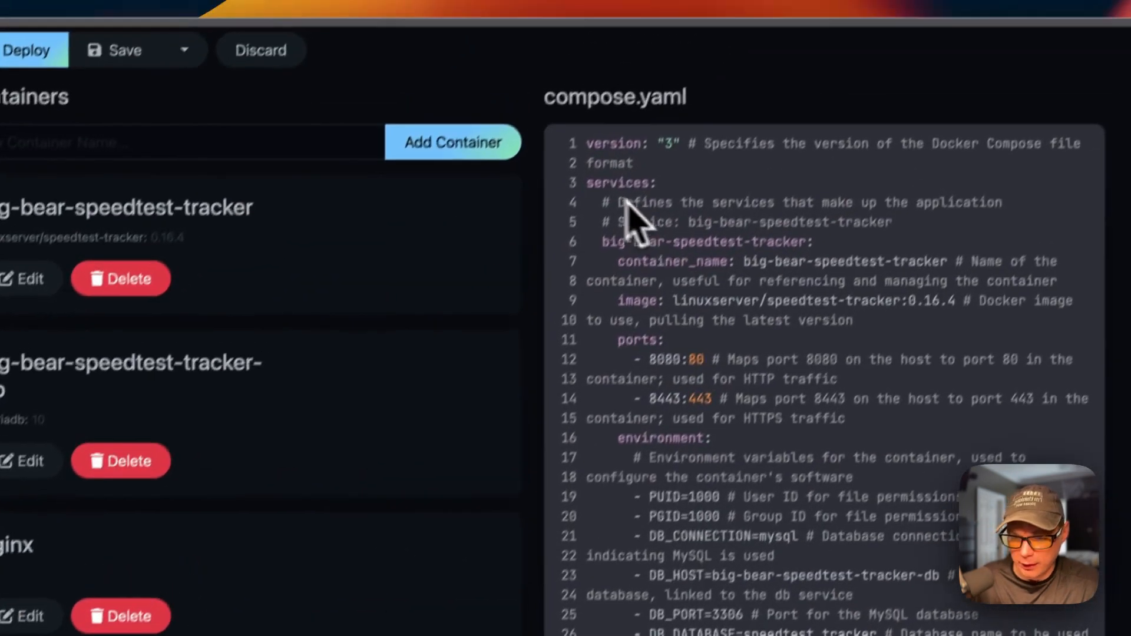
{"action": "left_click_drag", "start_coordinate": [591, 184], "coordinate": [704, 186]}
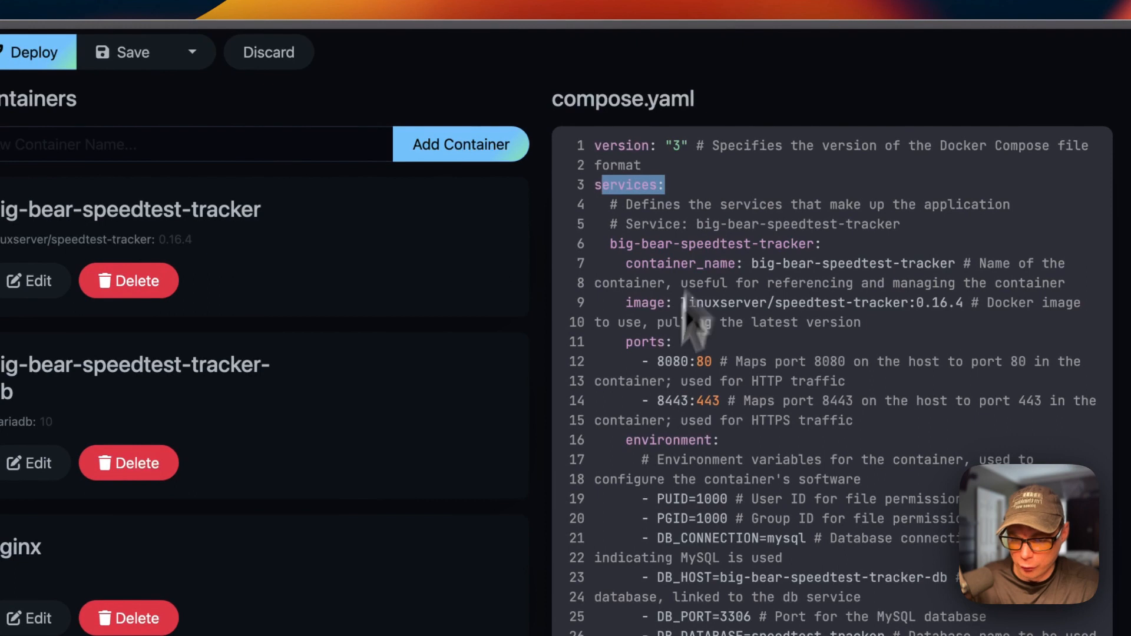
{"action": "scroll", "coordinate": [647, 446], "scroll_direction": "down", "scroll_amount": 5}
{"action": "scroll", "coordinate": [653, 463], "scroll_direction": "down", "scroll_amount": 20}
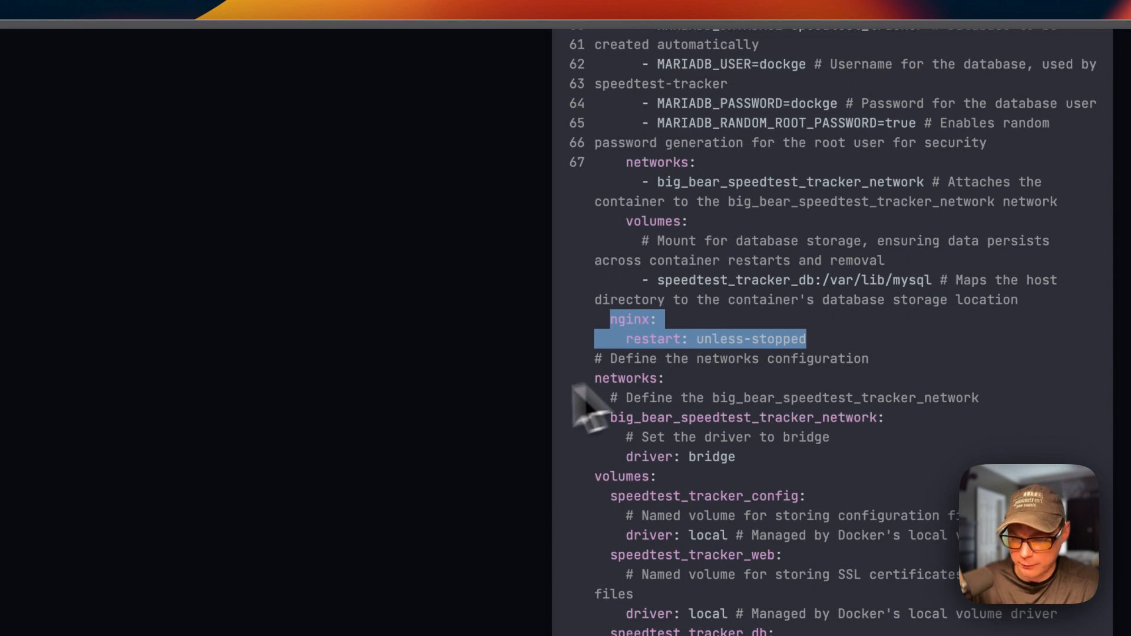
{"action": "scroll", "coordinate": [576, 389], "scroll_direction": "up", "scroll_amount": 15}
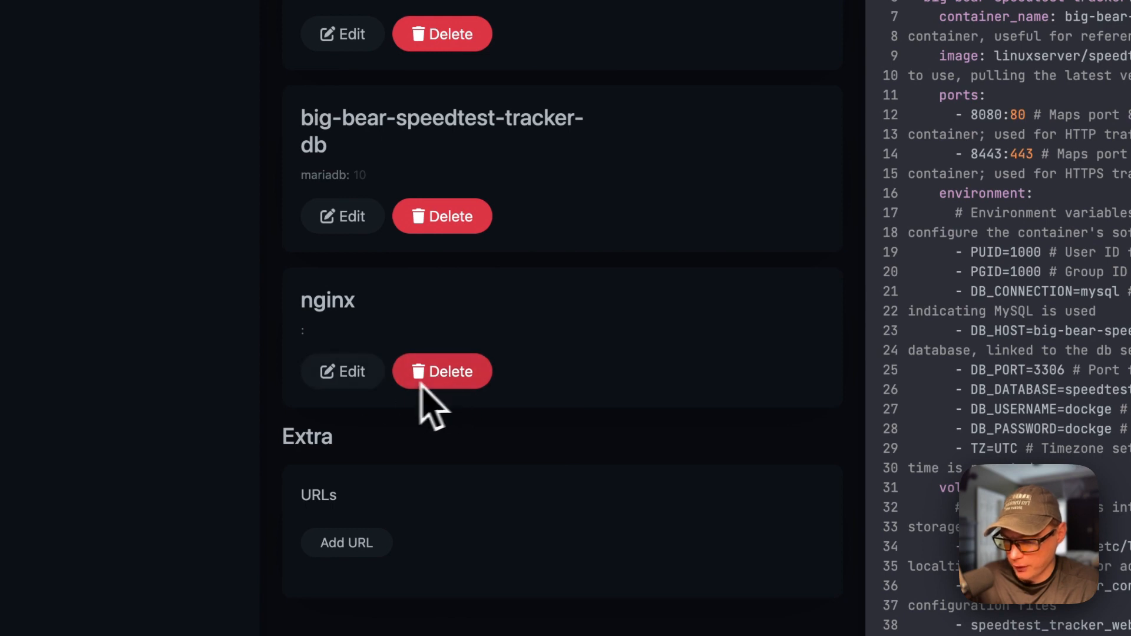
{"action": "left_click", "coordinate": [354, 377]}
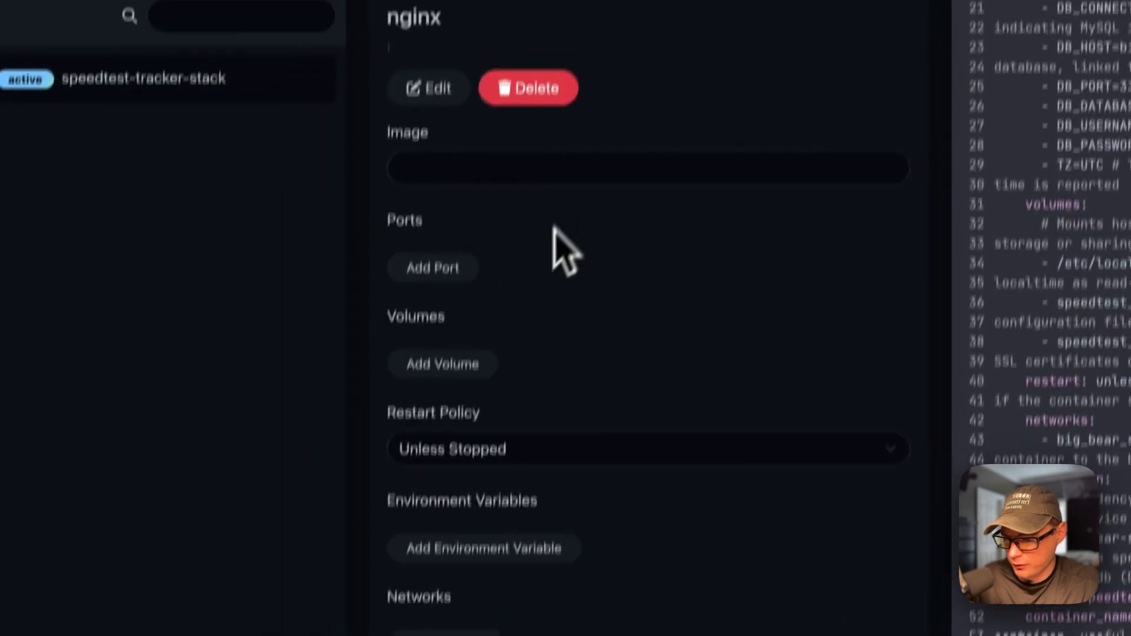
{"action": "left_click", "coordinate": [436, 173]}
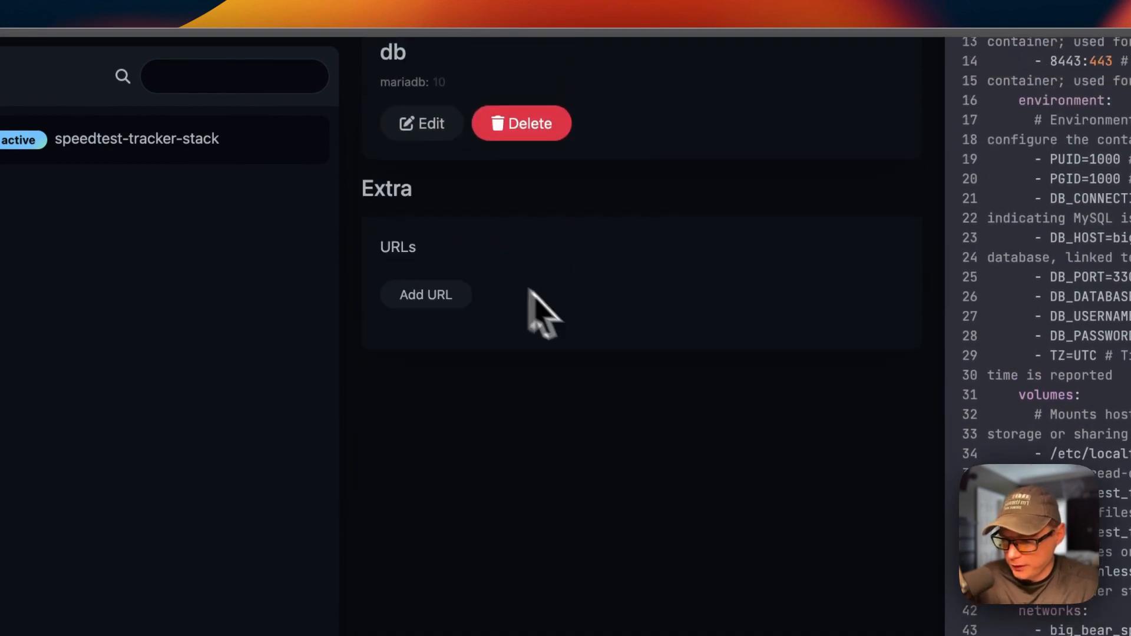
{"action": "scroll", "coordinate": [554, 471], "scroll_direction": "down", "scroll_amount": 15}
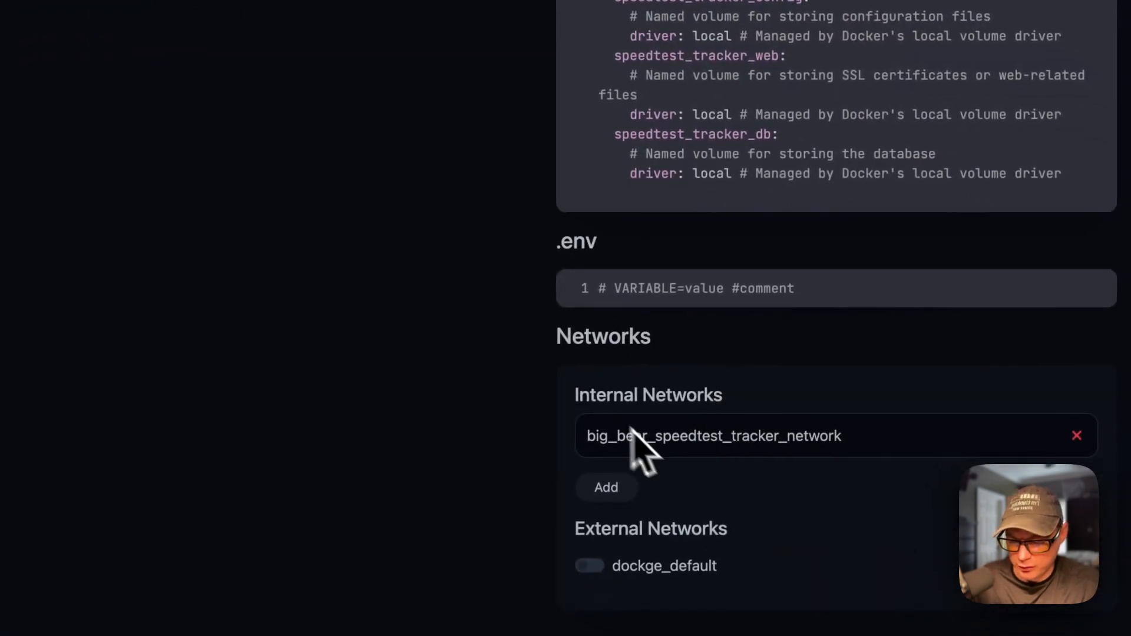
- Discard the unsaved nginx addition, leaving the tracker and db containers running
{"action": "scroll", "coordinate": [563, 273], "scroll_direction": "up", "scroll_amount": 15}
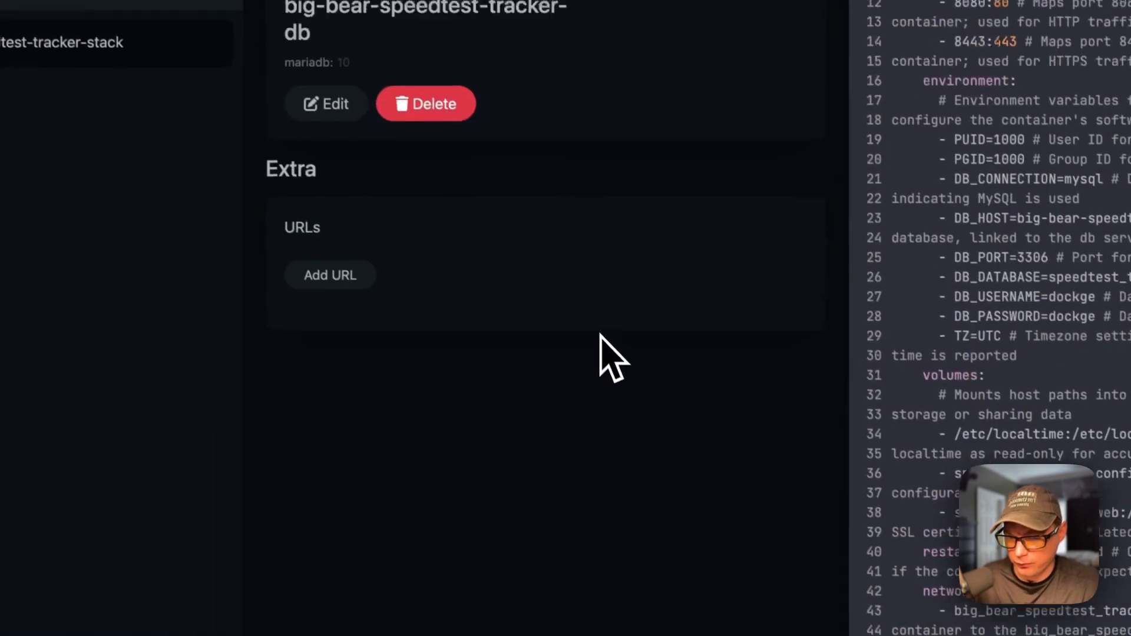
{"action": "scroll", "coordinate": [612, 359], "scroll_direction": "up", "scroll_amount": 10}
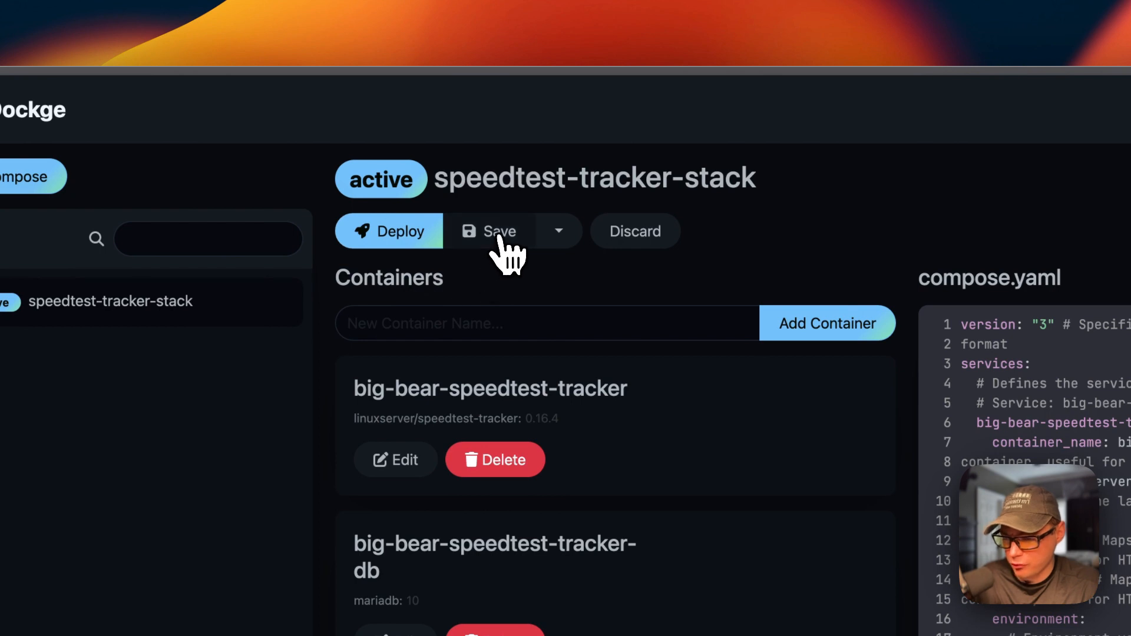
{"action": "left_click", "coordinate": [559, 232]}
{"action": "left_click", "coordinate": [504, 272]}
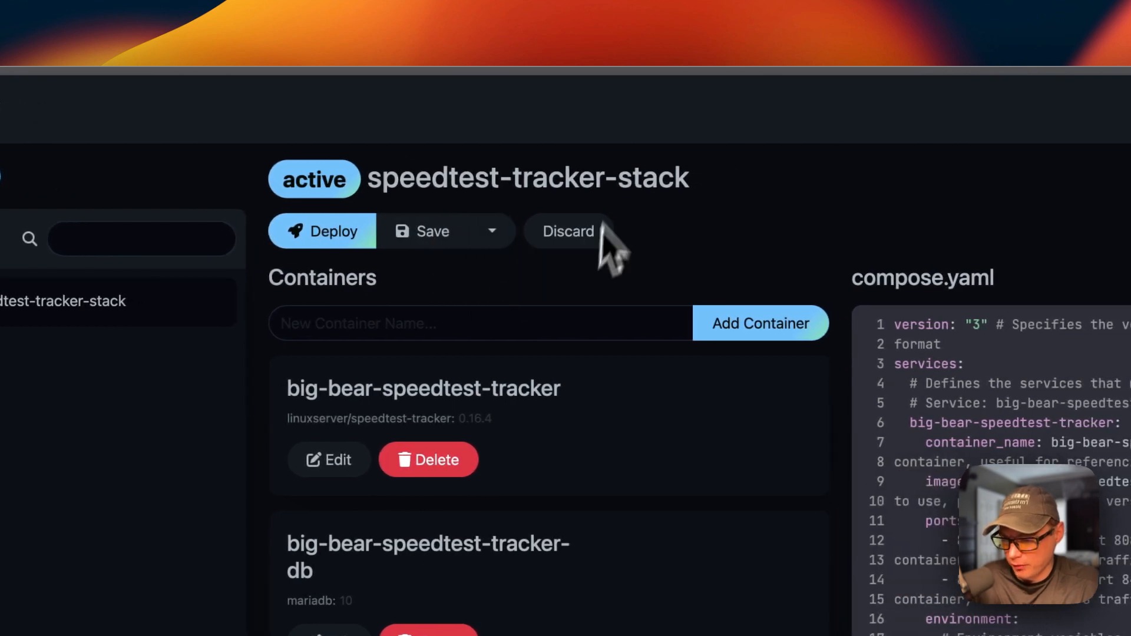
{"action": "left_click", "coordinate": [563, 242]}
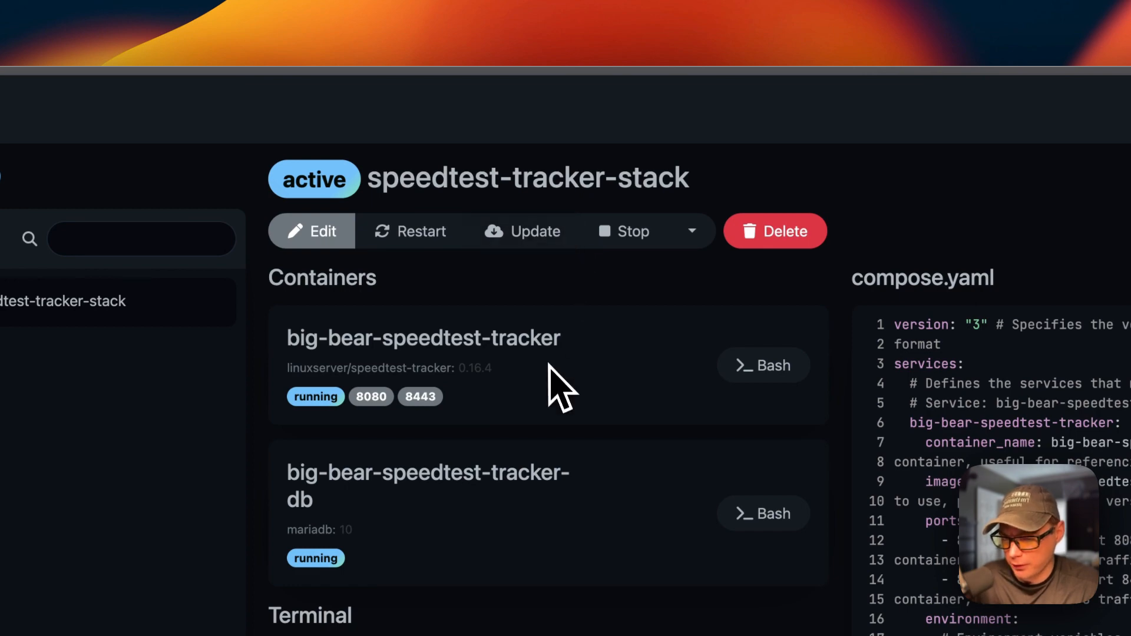
{"action": "scroll", "coordinate": [592, 339], "scroll_direction": "down", "scroll_amount": 10}
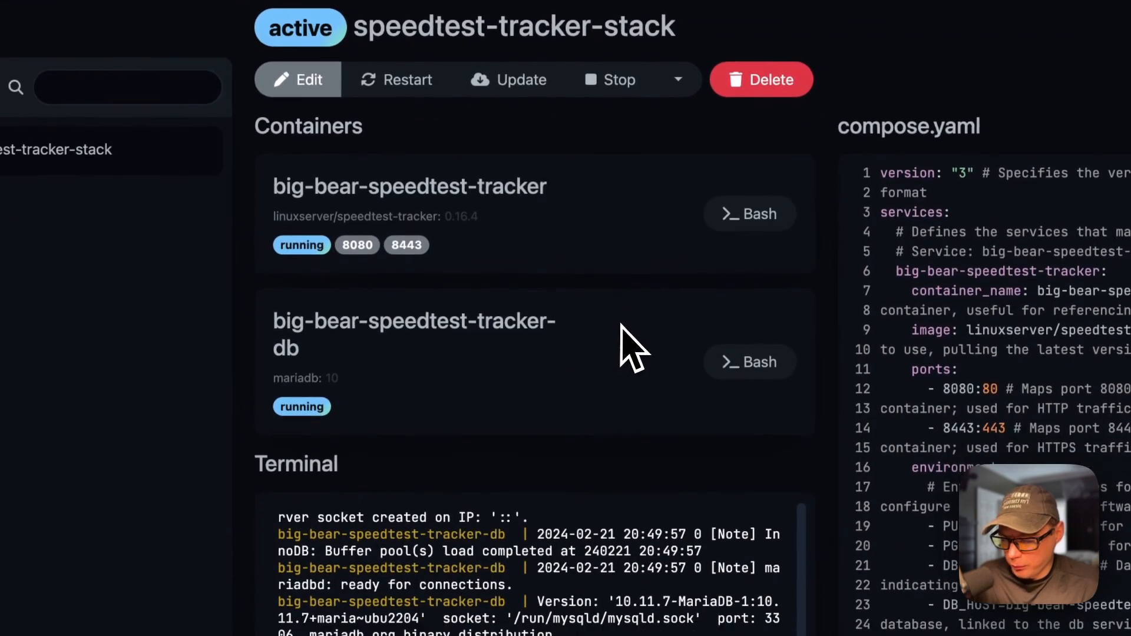
{"action": "scroll", "coordinate": [622, 324], "scroll_direction": "up", "scroll_amount": 10}
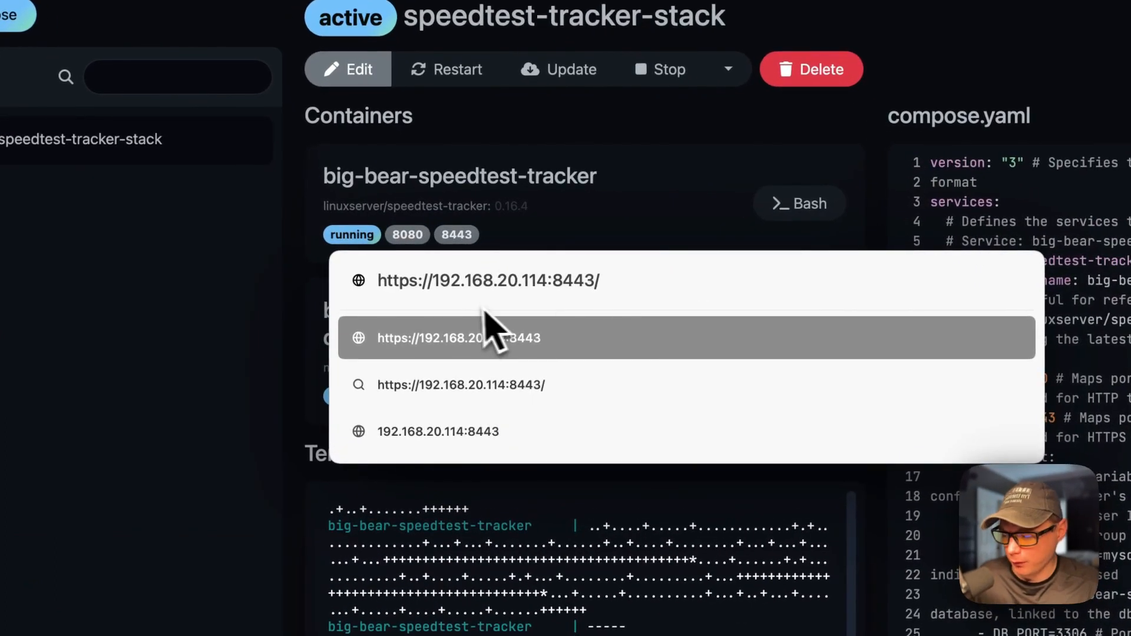
{"action": "double_click", "coordinate": [399, 282]}
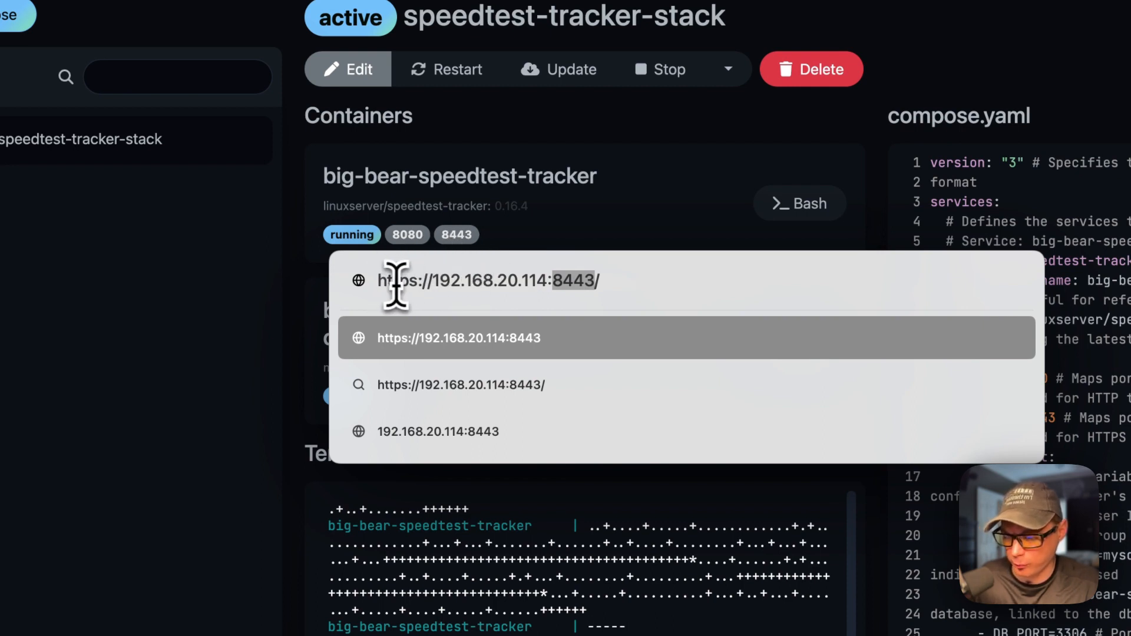
{"action": "left_click", "coordinate": [620, 281]}
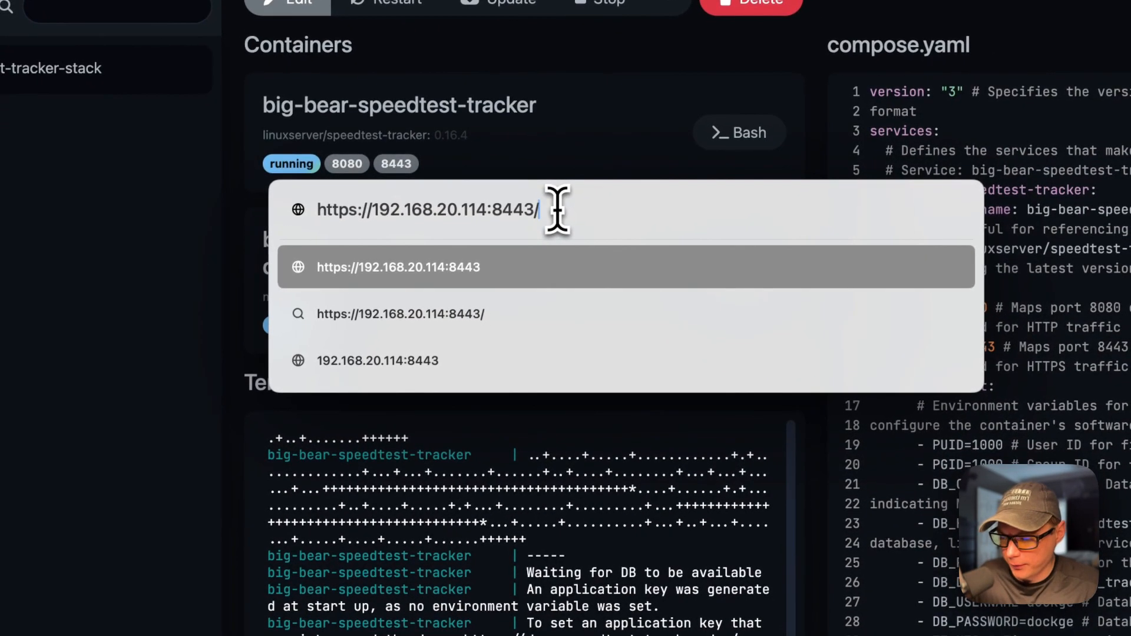
{"action": "key", "text": "Return"}
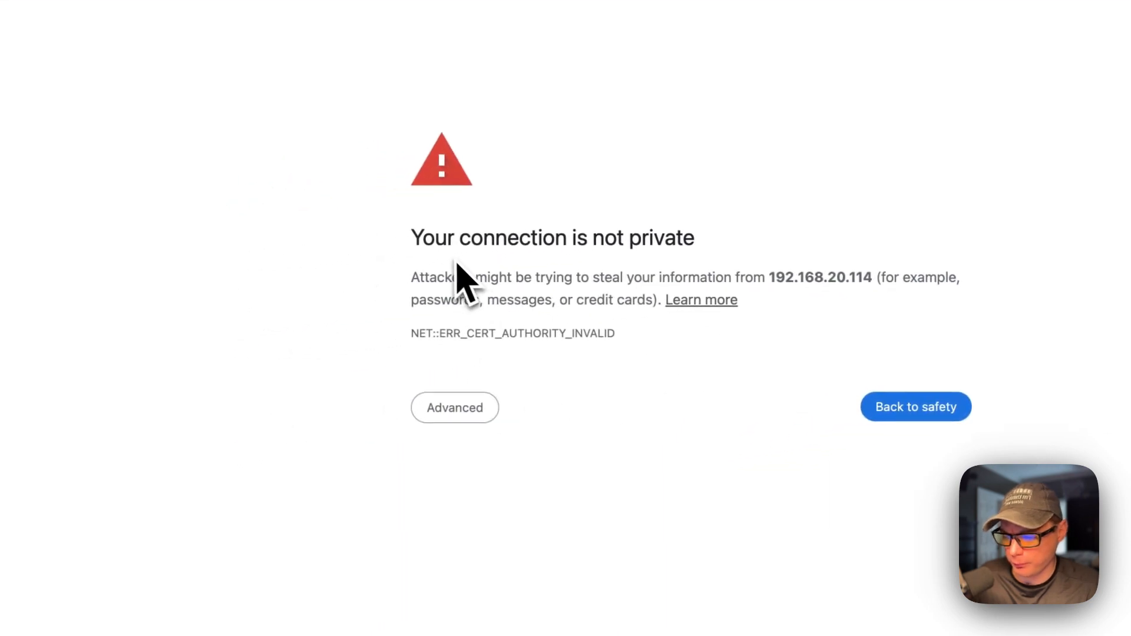
{"action": "left_click", "coordinate": [455, 407]}
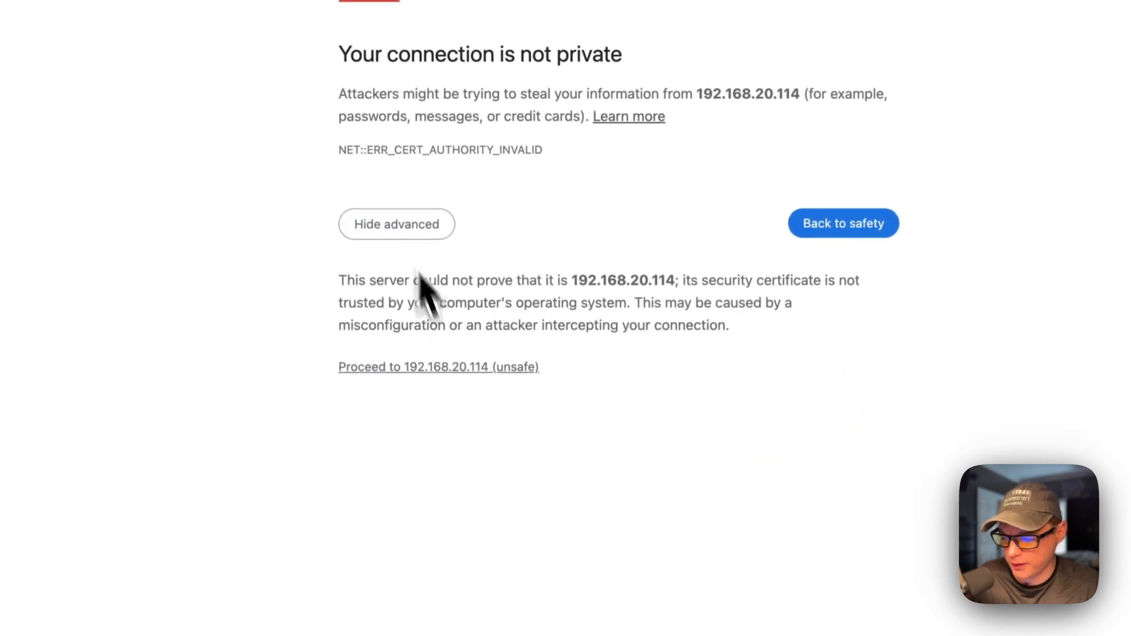
{"action": "left_click", "coordinate": [459, 361]}
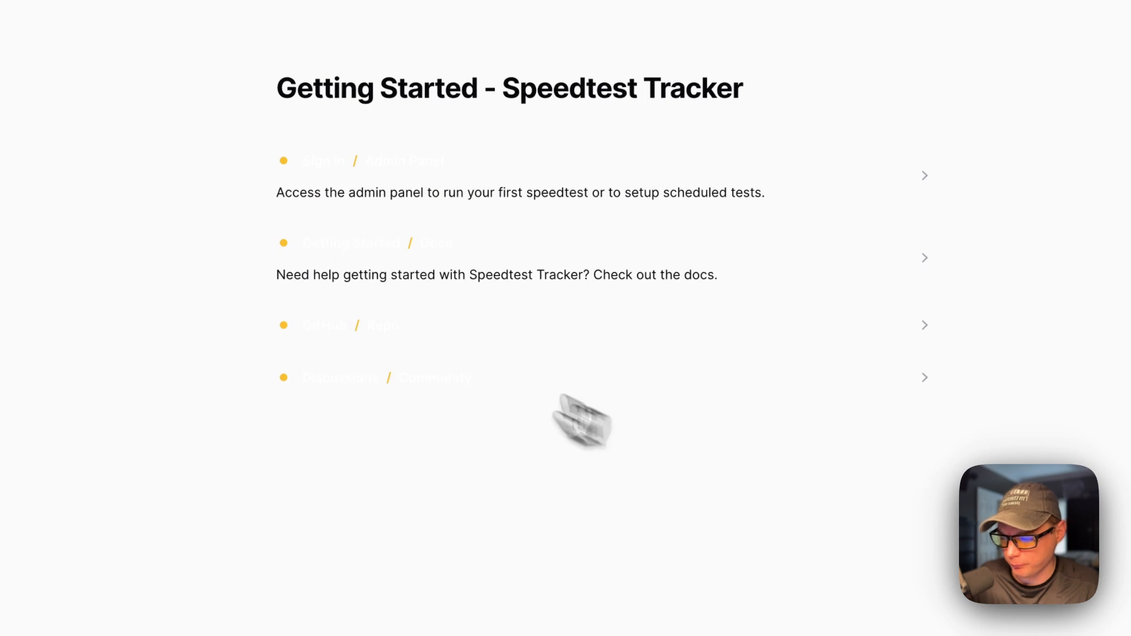
- Sign in with the admin credentials, view the public page, then return to the empty admin dashboard
{"action": "left_click", "coordinate": [327, 161]}
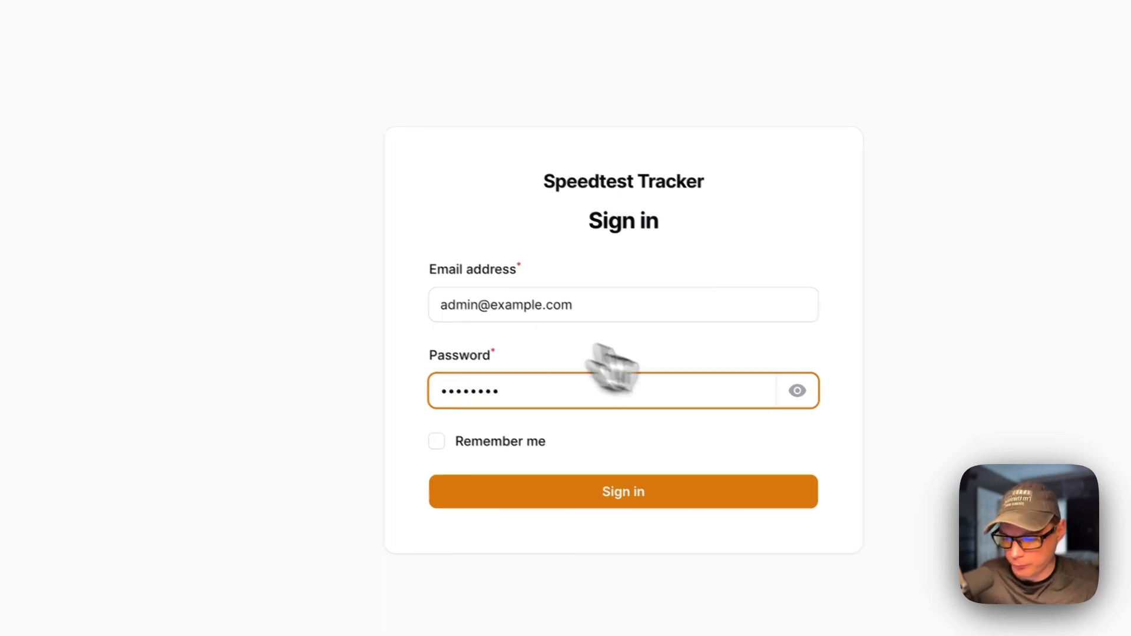
{"action": "left_click", "coordinate": [798, 391]}
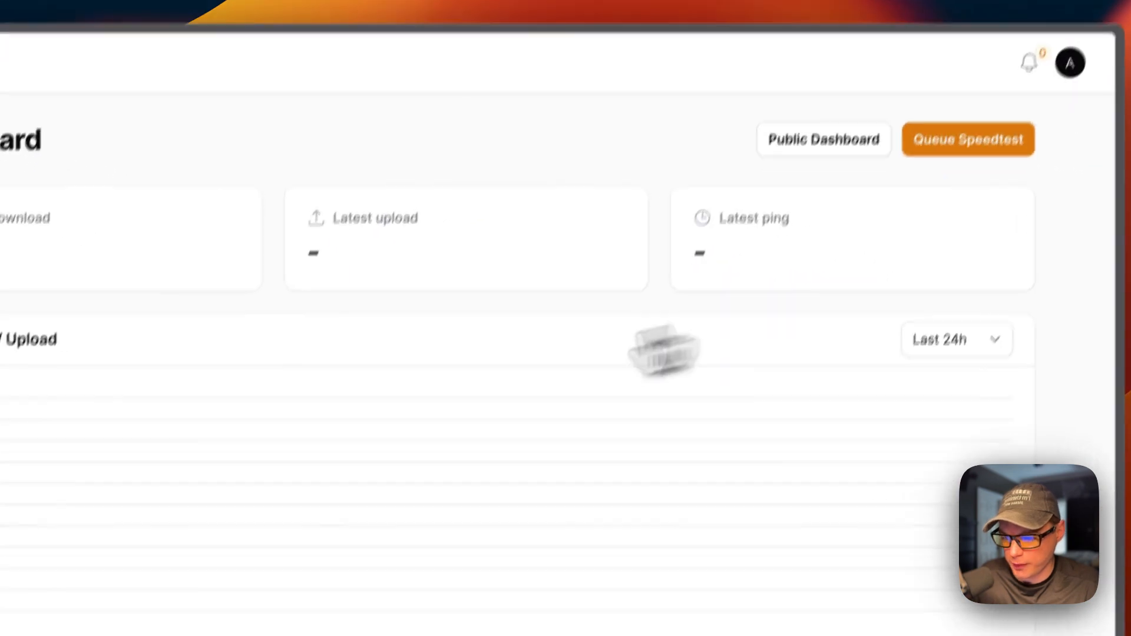
{"action": "scroll", "coordinate": [377, 371], "scroll_direction": "down", "scroll_amount": 6}
{"action": "scroll", "coordinate": [374, 377], "scroll_direction": "up", "scroll_amount": 6}
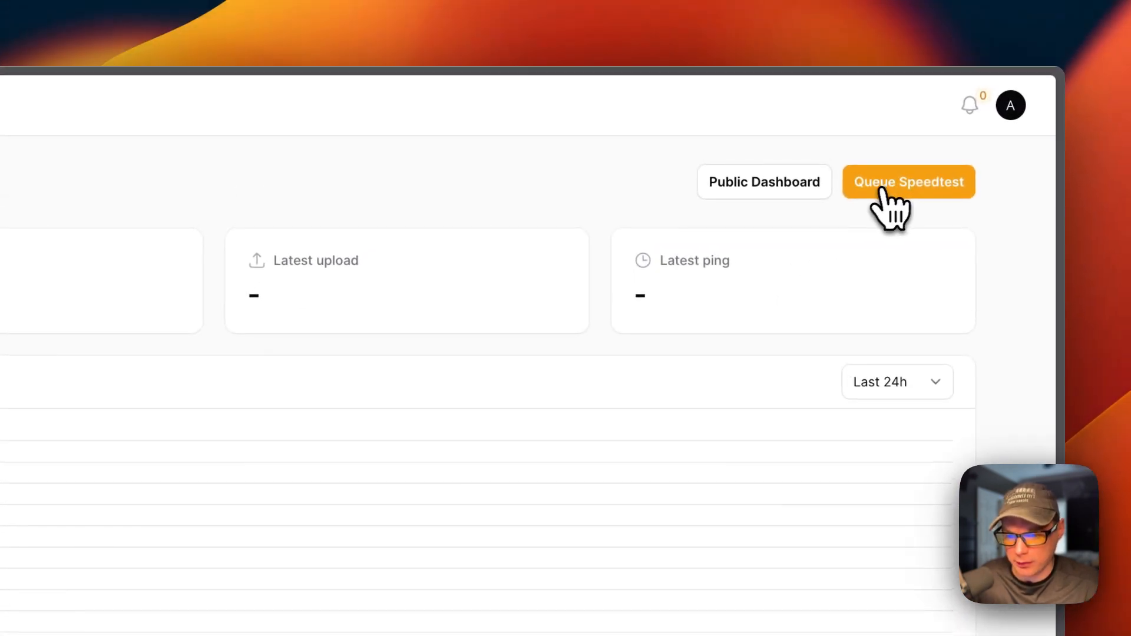
{"action": "left_click", "coordinate": [761, 184]}
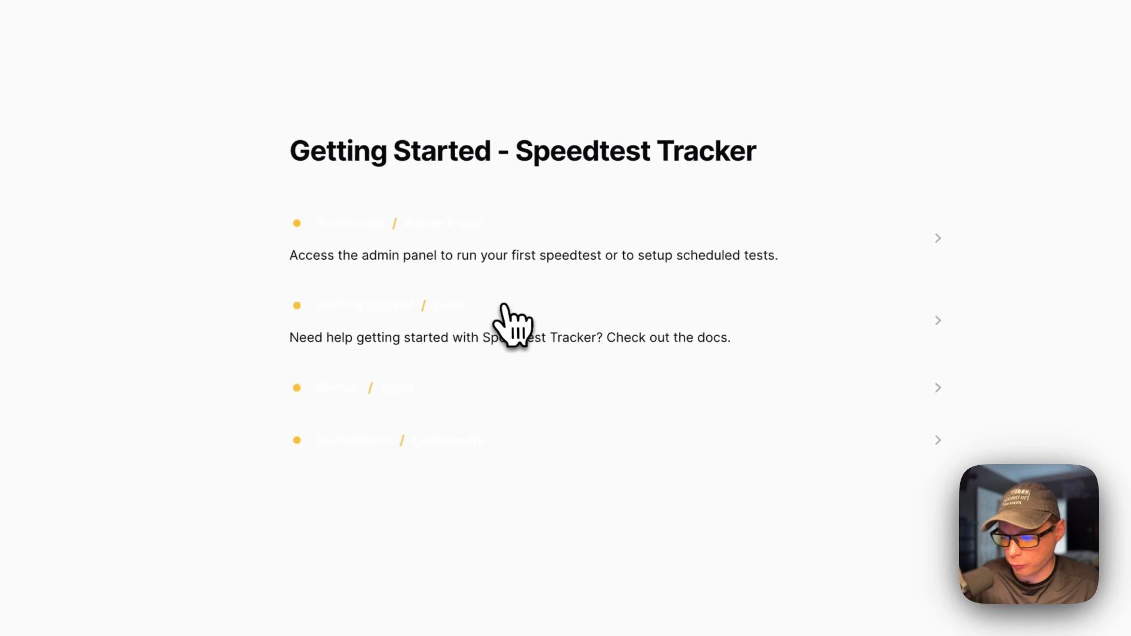
{"action": "left_click", "coordinate": [355, 224]}
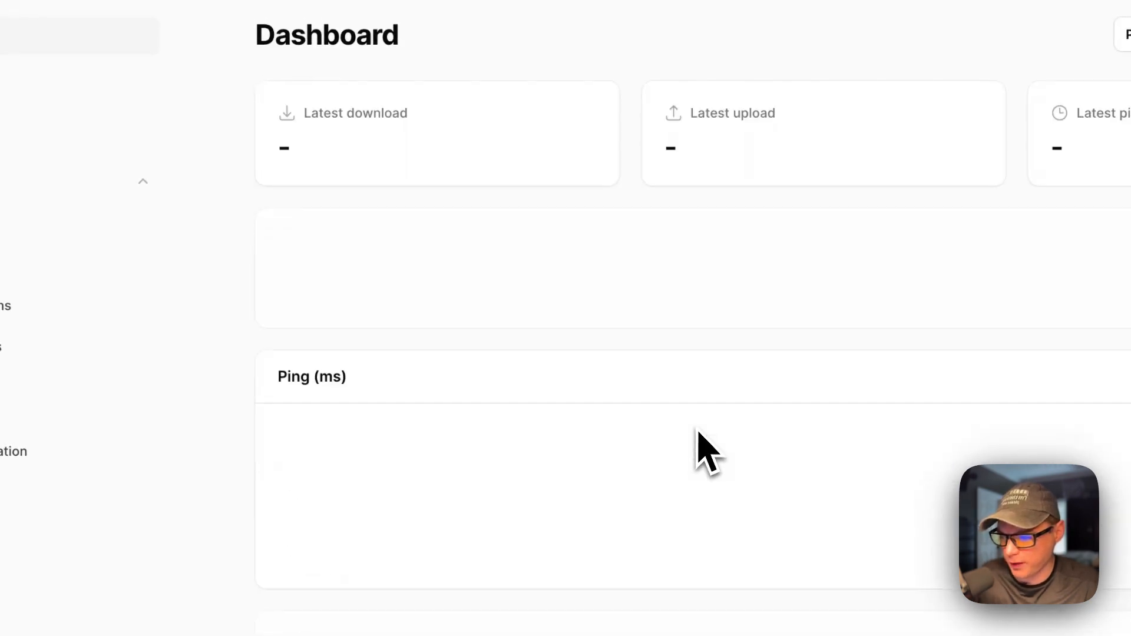
- Check the empty Results list, then open the Admin user's edit form from Users
{"action": "left_click", "coordinate": [200, 230]}
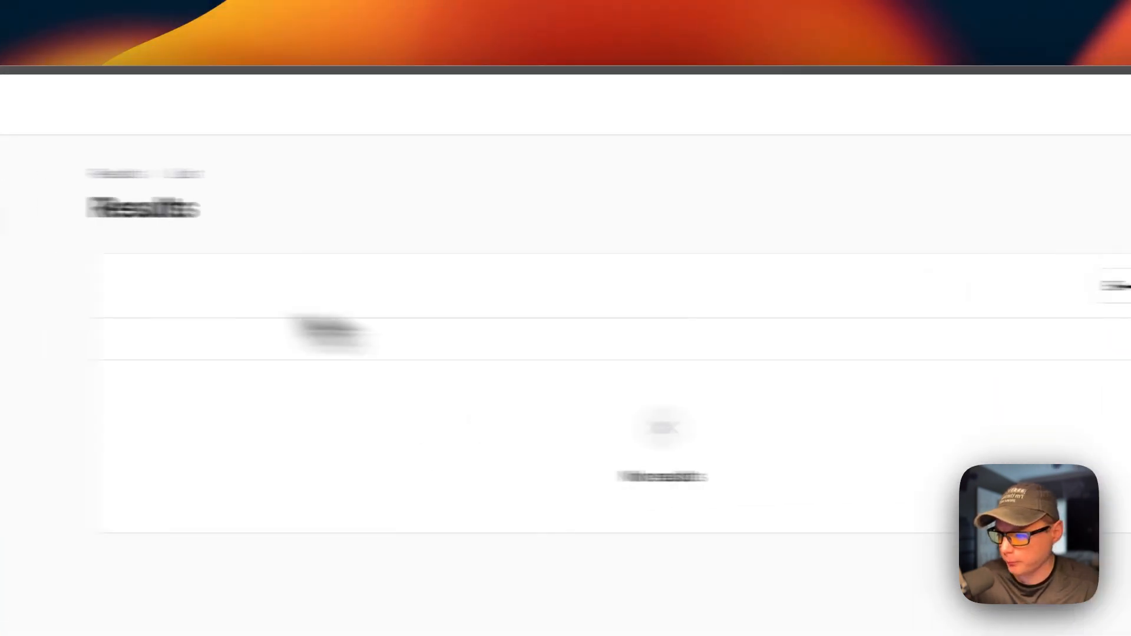
{"action": "left_click", "coordinate": [239, 262]}
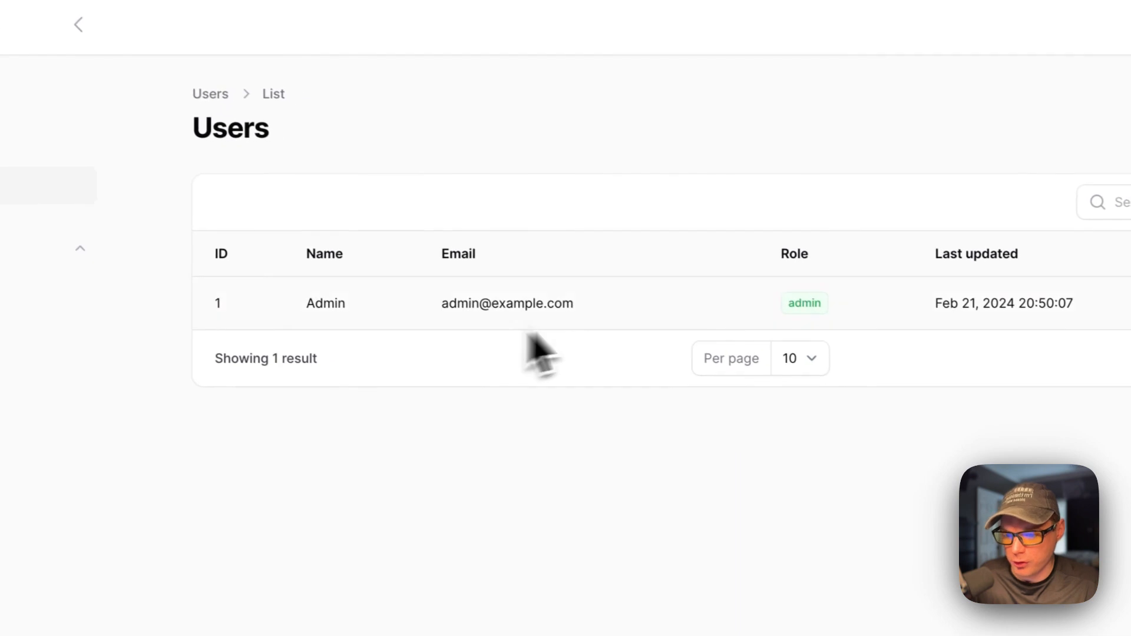
{"action": "left_click", "coordinate": [998, 252]}
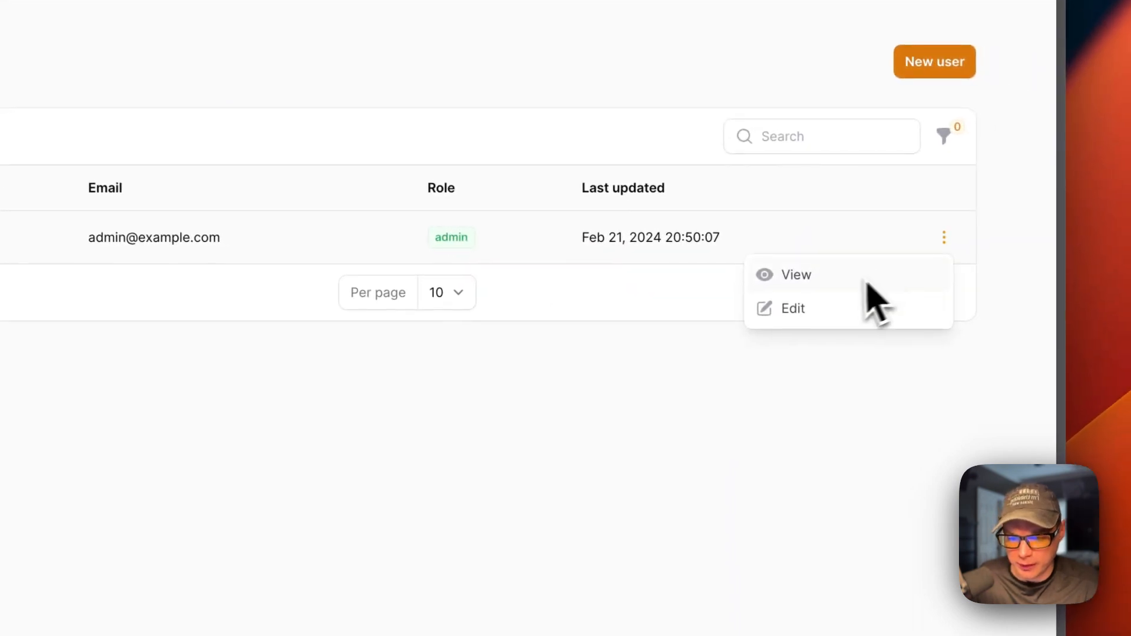
{"action": "left_click", "coordinate": [802, 315]}
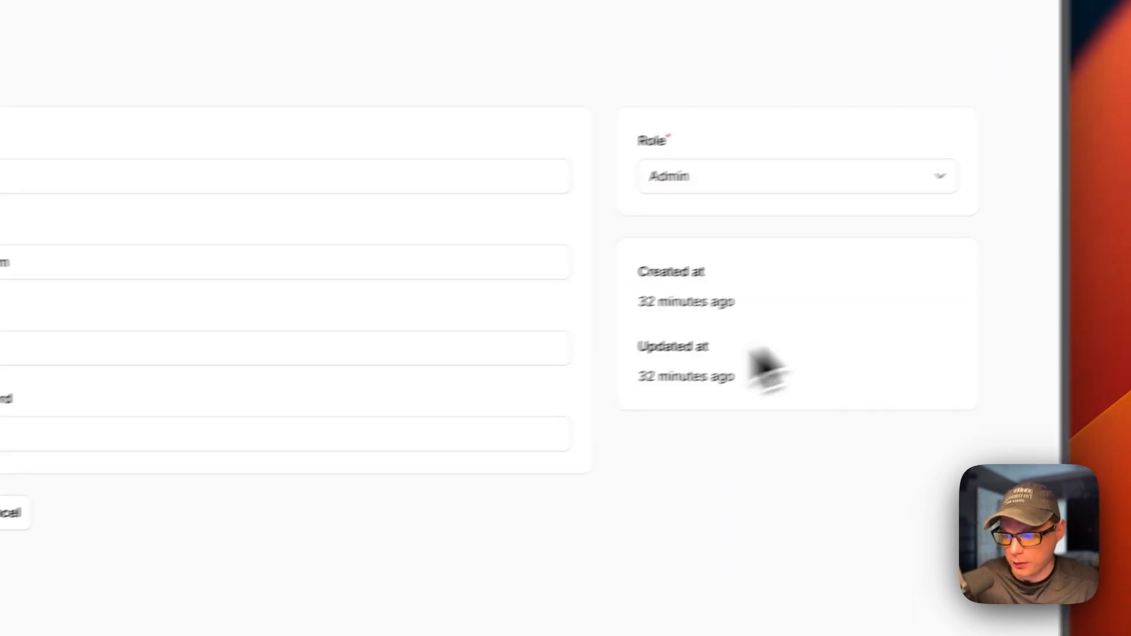
- Inspect the Admin's password field and Role options unchanged, then view General settings (UTC, pruning 0)
{"action": "left_click", "coordinate": [9, 354]}
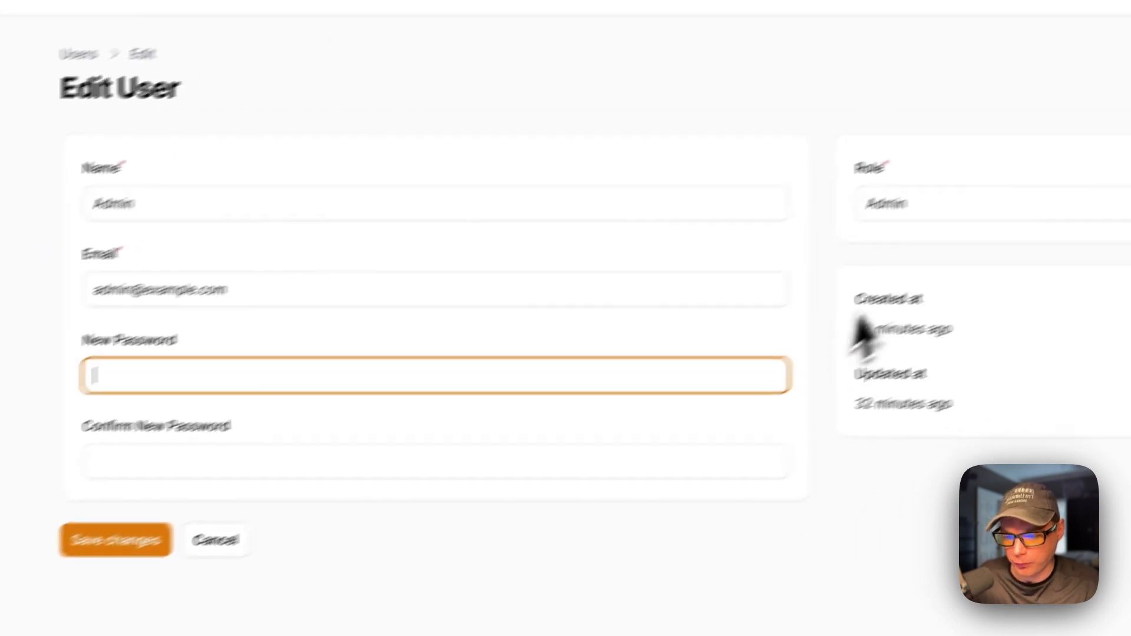
{"action": "left_click", "coordinate": [872, 202]}
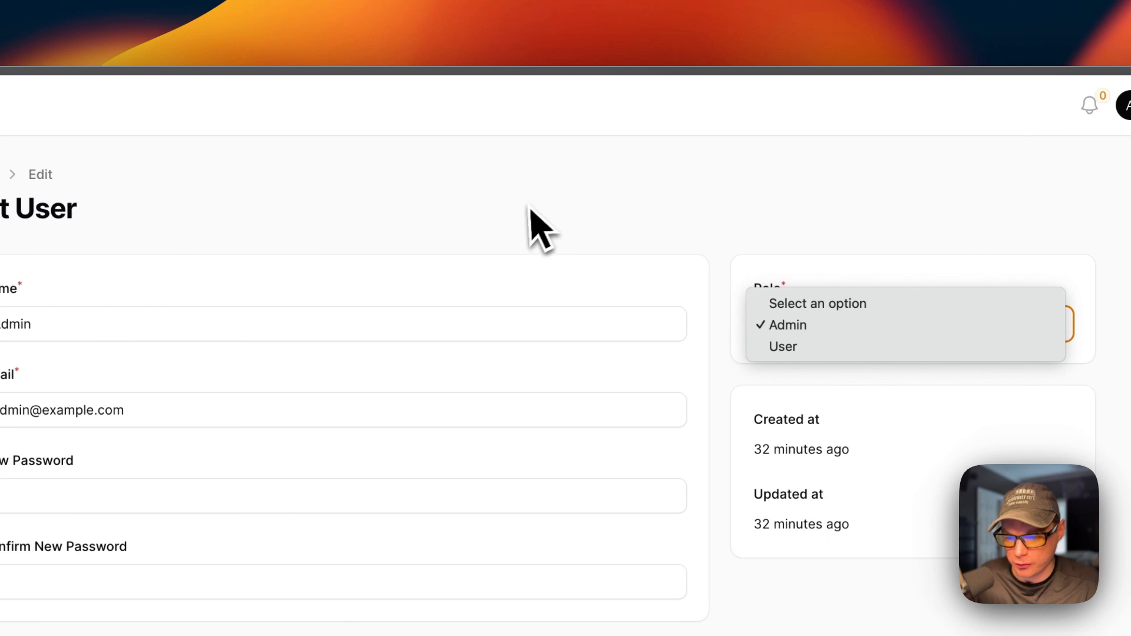
{"action": "left_click", "coordinate": [380, 227]}
{"action": "left_click", "coordinate": [184, 357]}
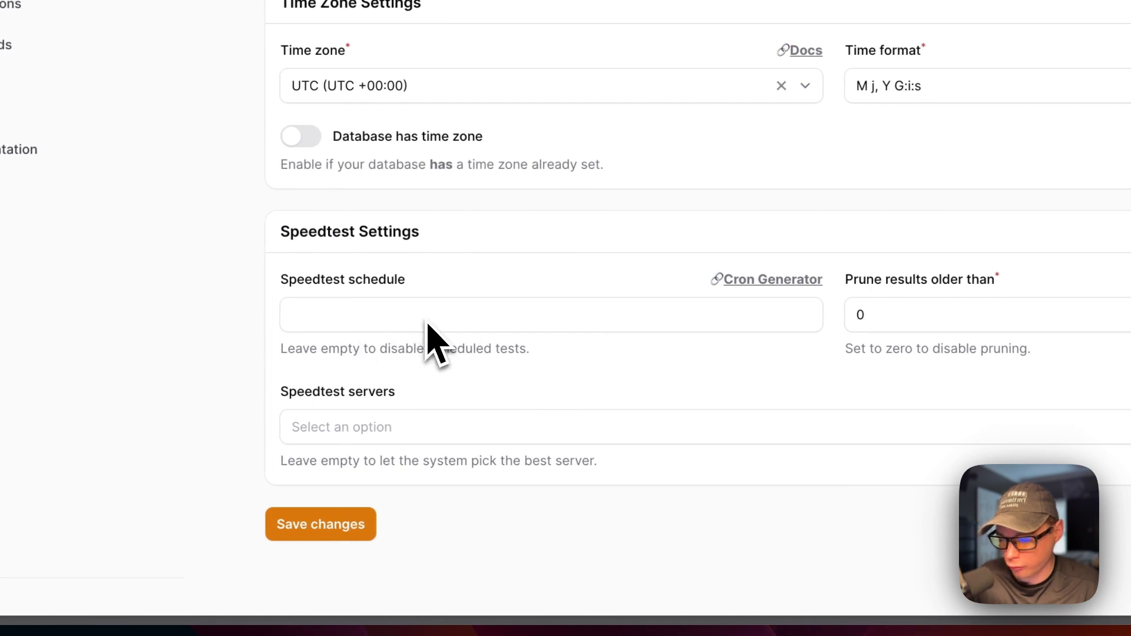
- Preview the InfluxDB connection fields and notification channels, leaving database and Telegram notifications off
{"action": "left_click", "coordinate": [162, 301]}
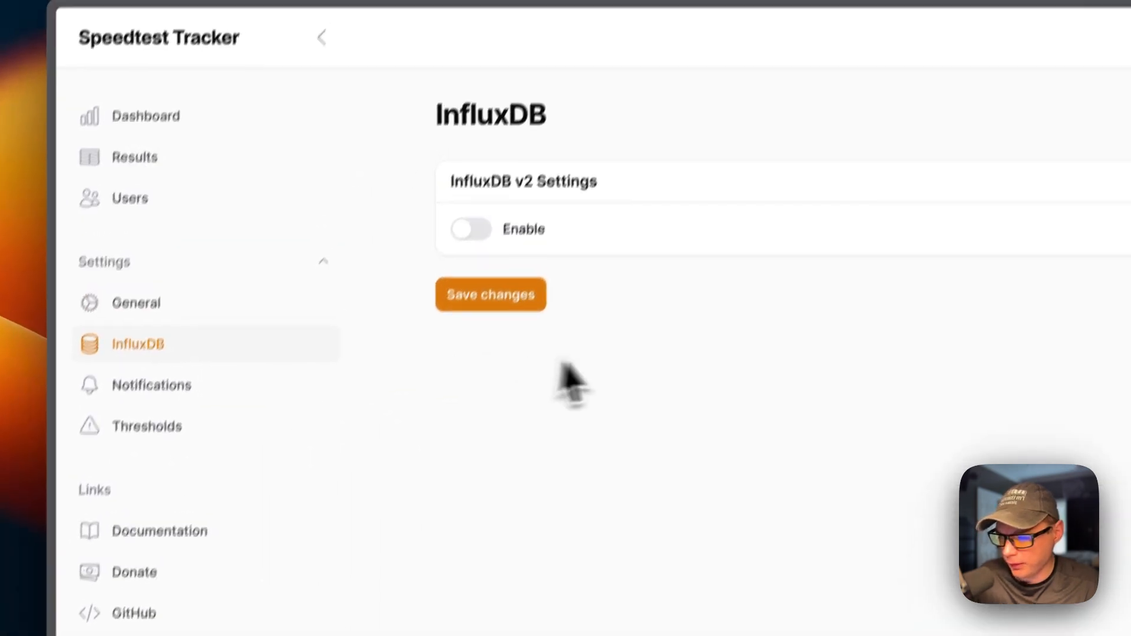
{"action": "left_click", "coordinate": [474, 231]}
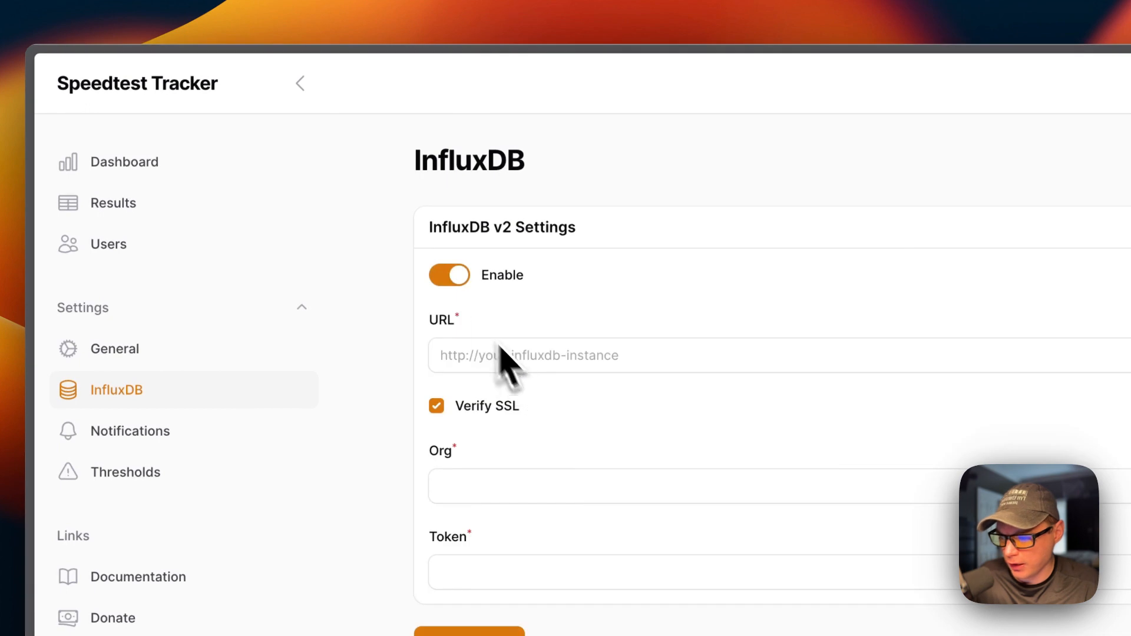
{"action": "left_click", "coordinate": [141, 433]}
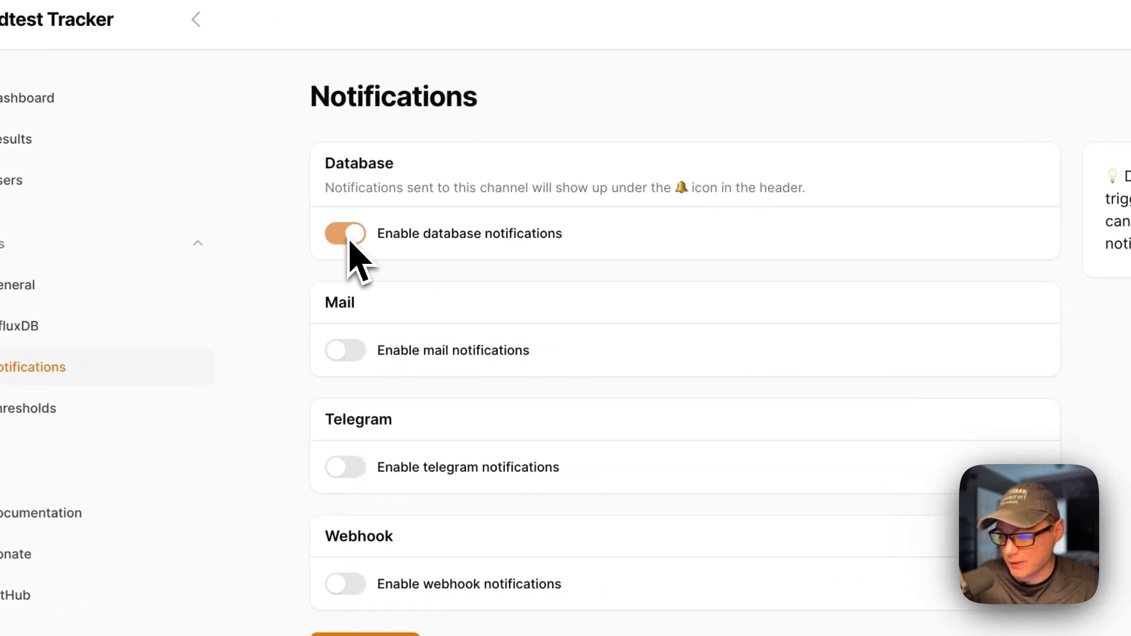
{"action": "left_click", "coordinate": [347, 236]}
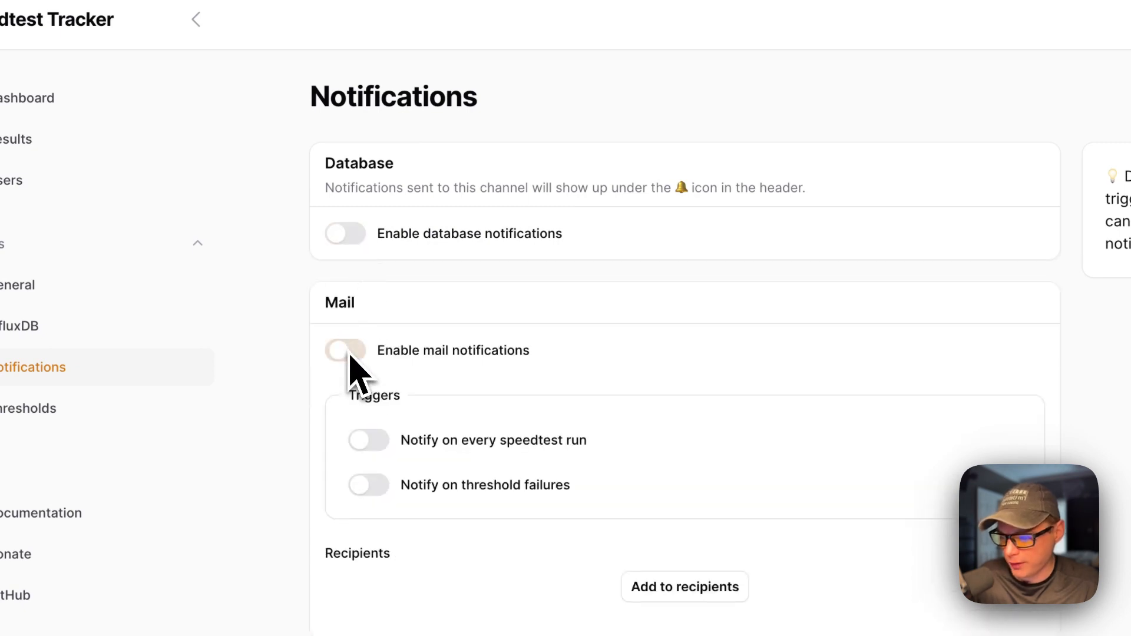
{"action": "left_click", "coordinate": [488, 309]}
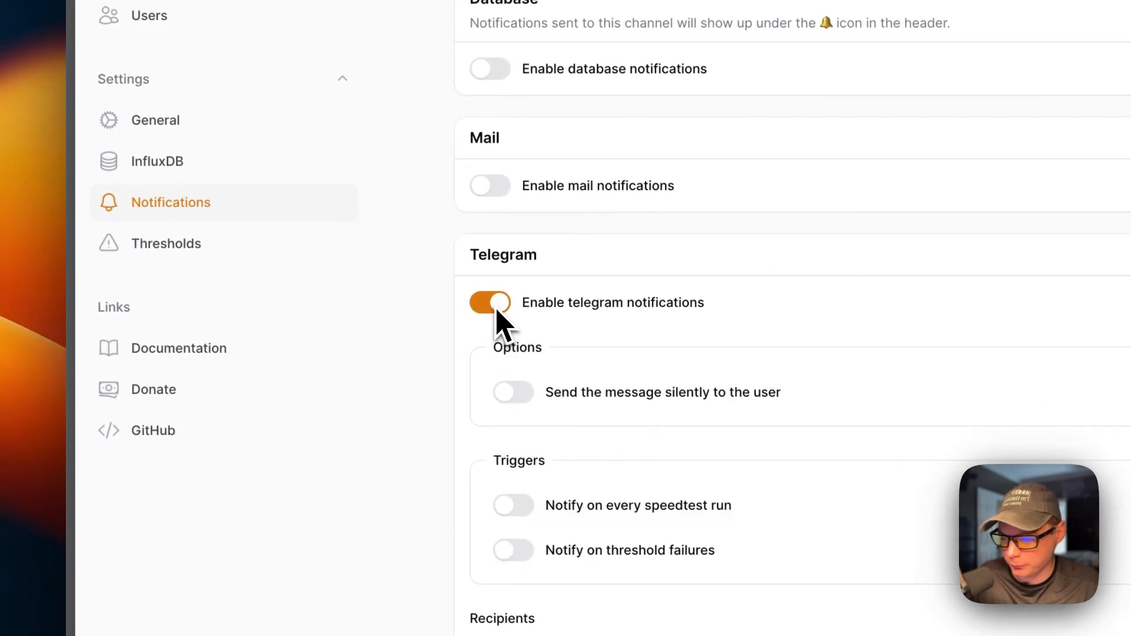
{"action": "left_click", "coordinate": [495, 306]}
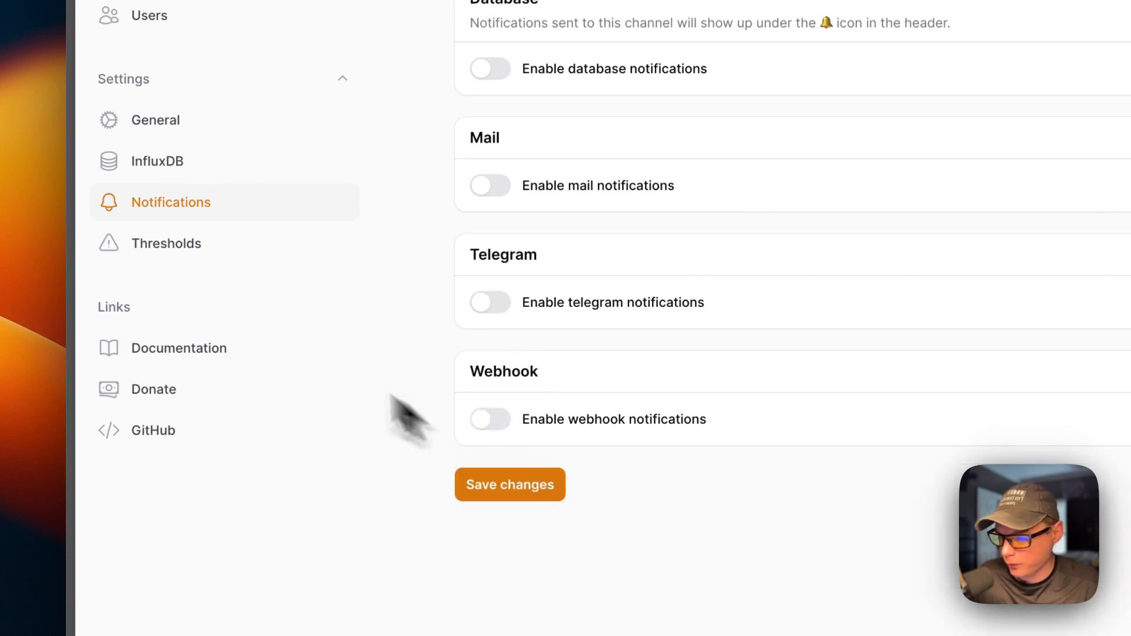
- Look at the absolute threshold settings, then return to the Dashboard
{"action": "left_click", "coordinate": [144, 244]}
{"action": "scroll", "coordinate": [530, 210], "scroll_direction": "up", "scroll_amount": 3}
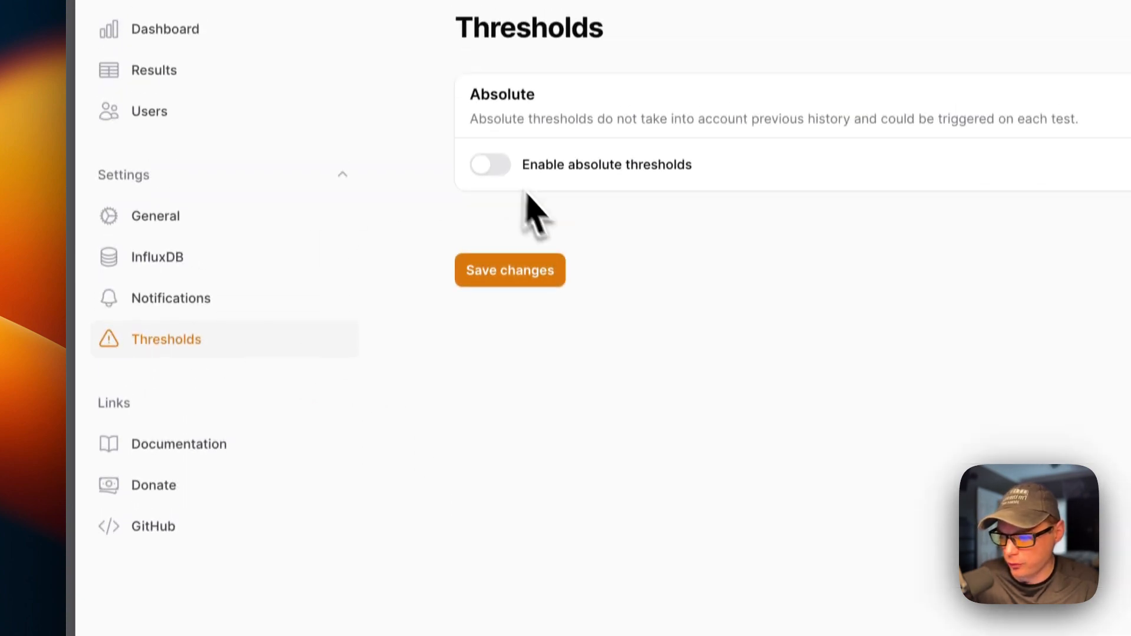
{"action": "left_click", "coordinate": [491, 180]}
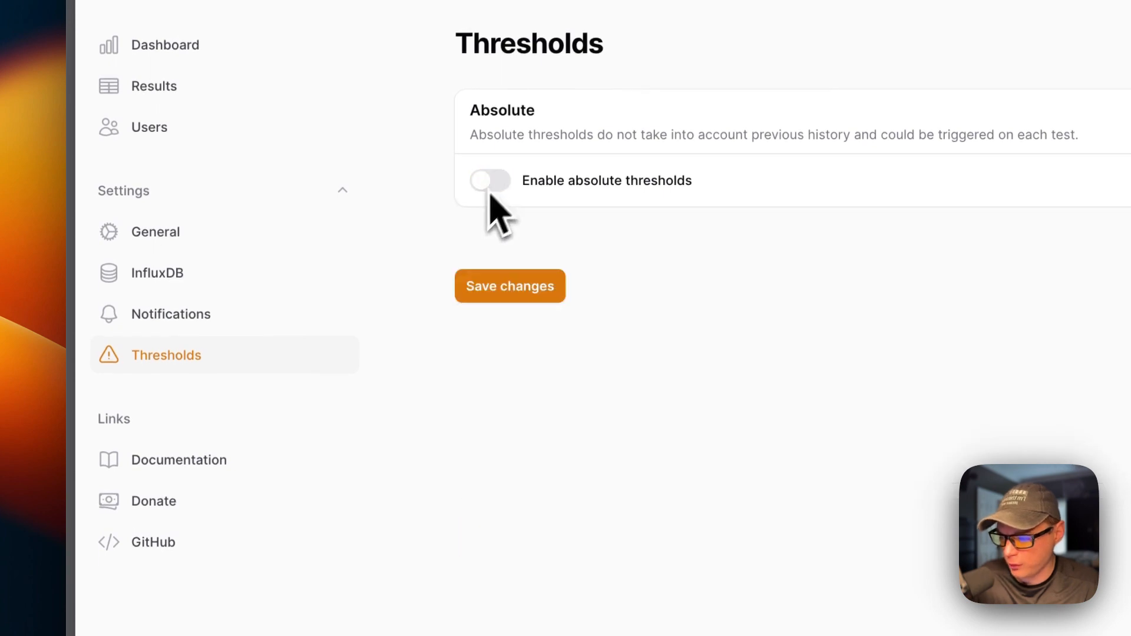
{"action": "left_click", "coordinate": [177, 54]}
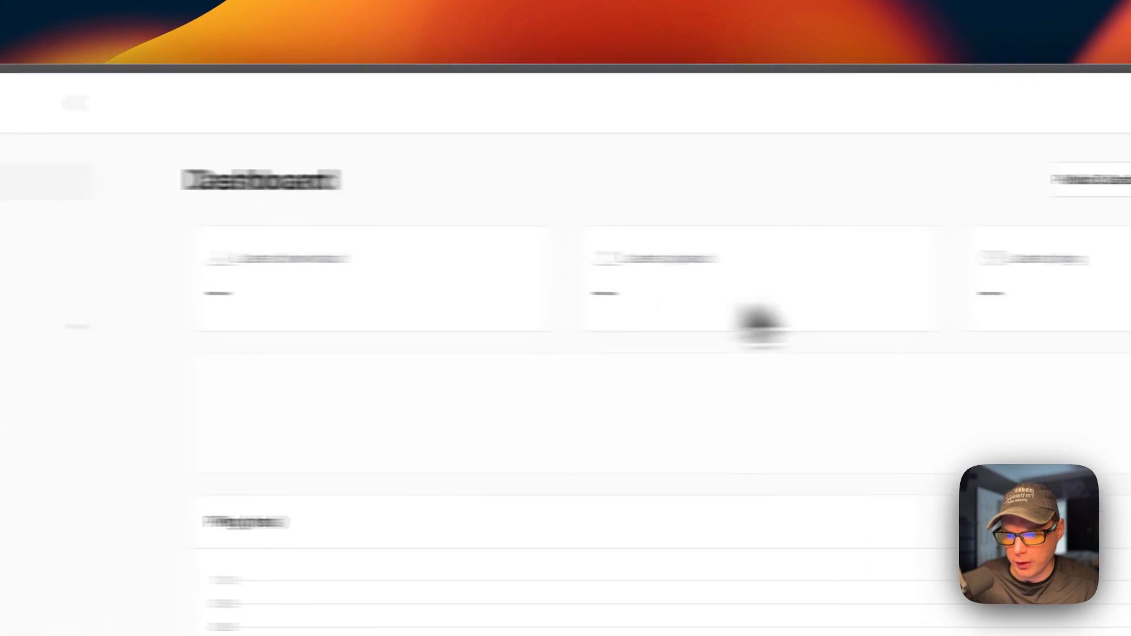
- Queue a first speedtest (778.75 Mbps upload, 3.99 ms ping) and switch to the dark theme
{"action": "left_click", "coordinate": [920, 185]}
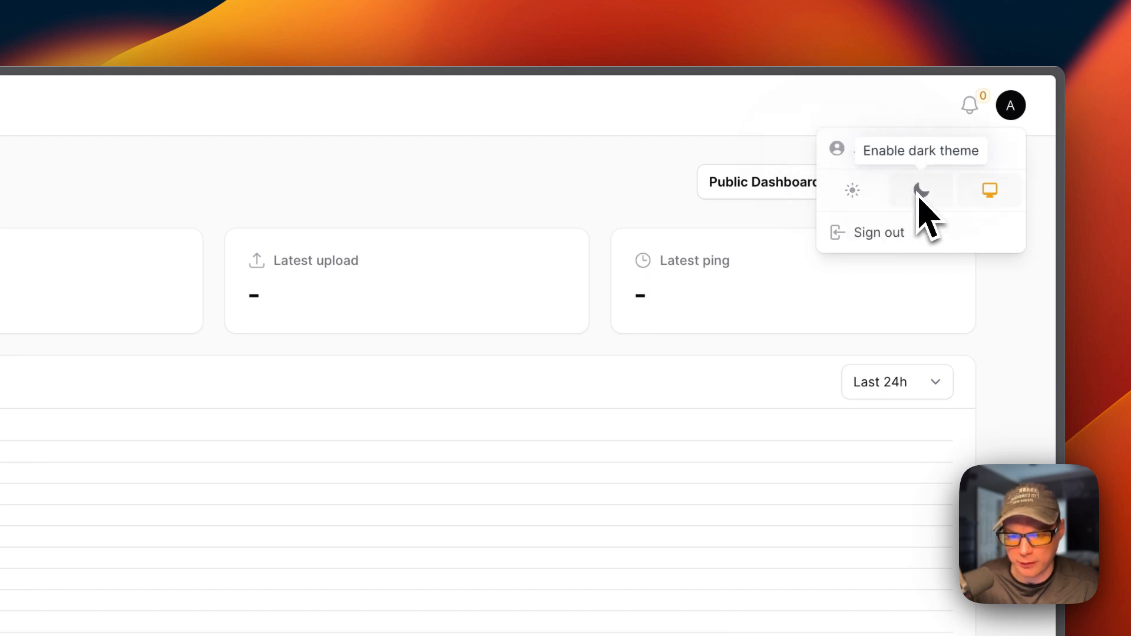
{"action": "left_click", "coordinate": [920, 191]}
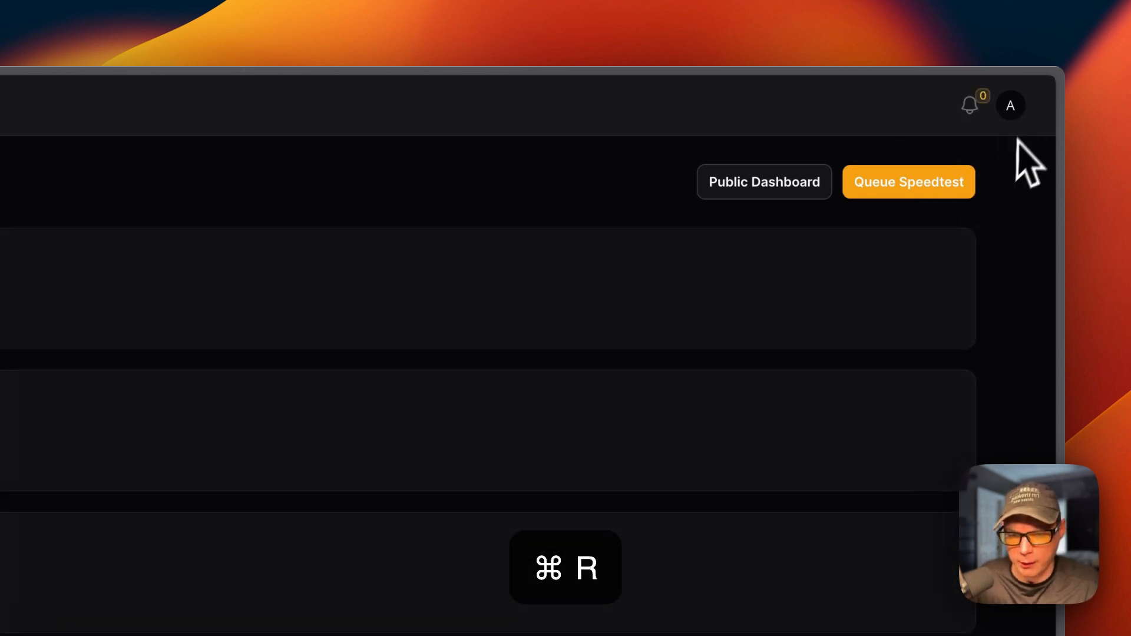
{"action": "left_click", "coordinate": [1014, 113]}
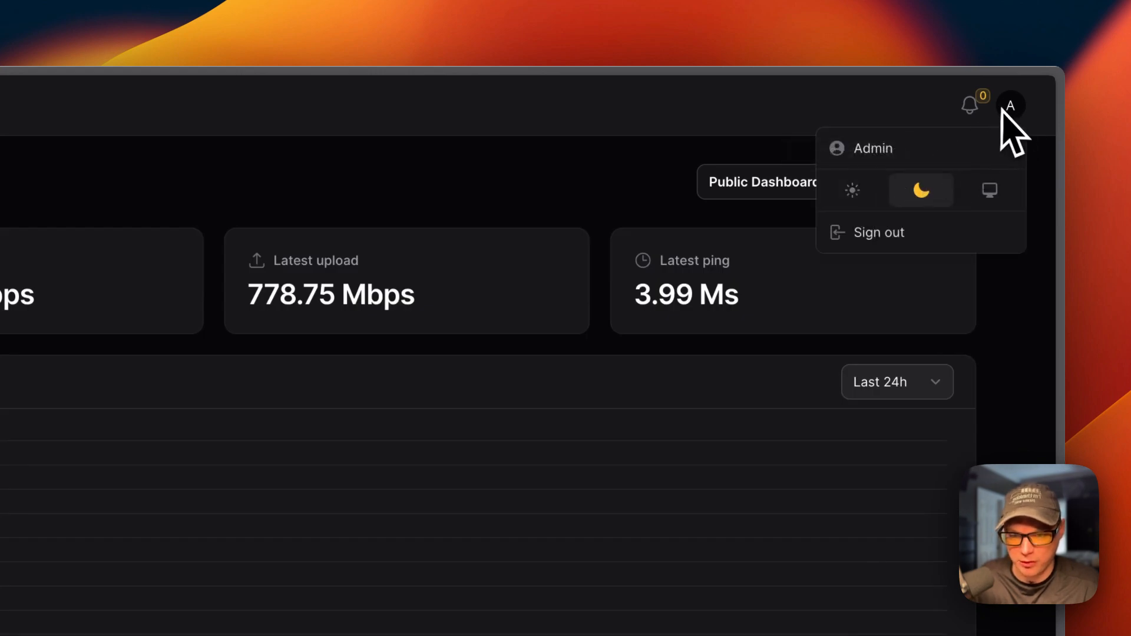
- Return to the light theme and review the 849.05 Mbps download, ping and jitter charts
{"action": "left_click", "coordinate": [852, 190]}
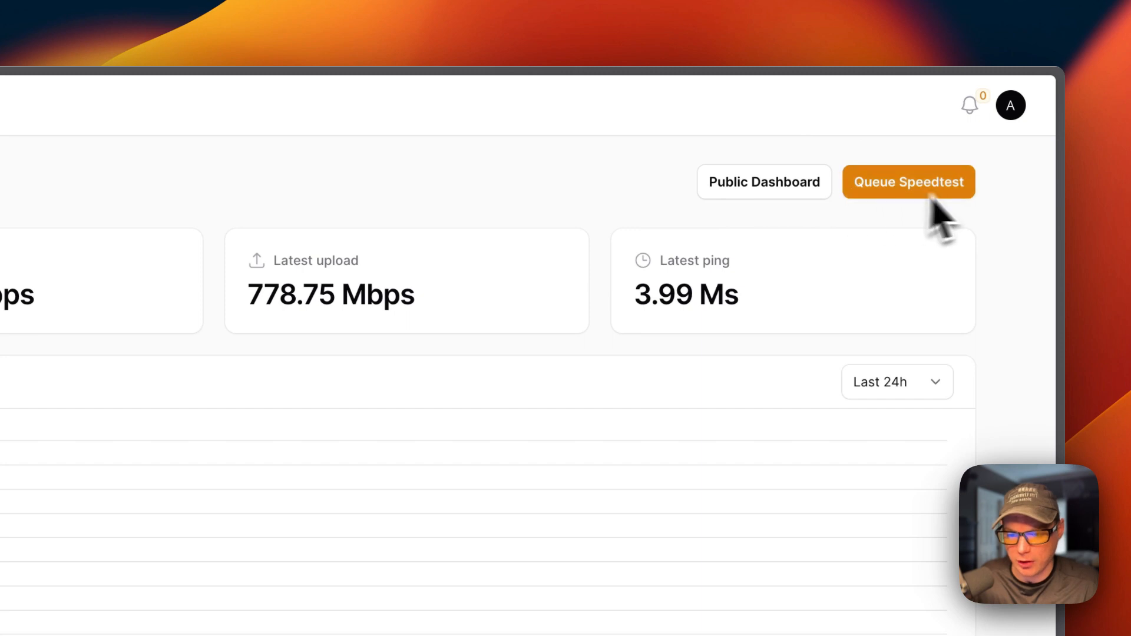
{"action": "left_click", "coordinate": [1010, 106]}
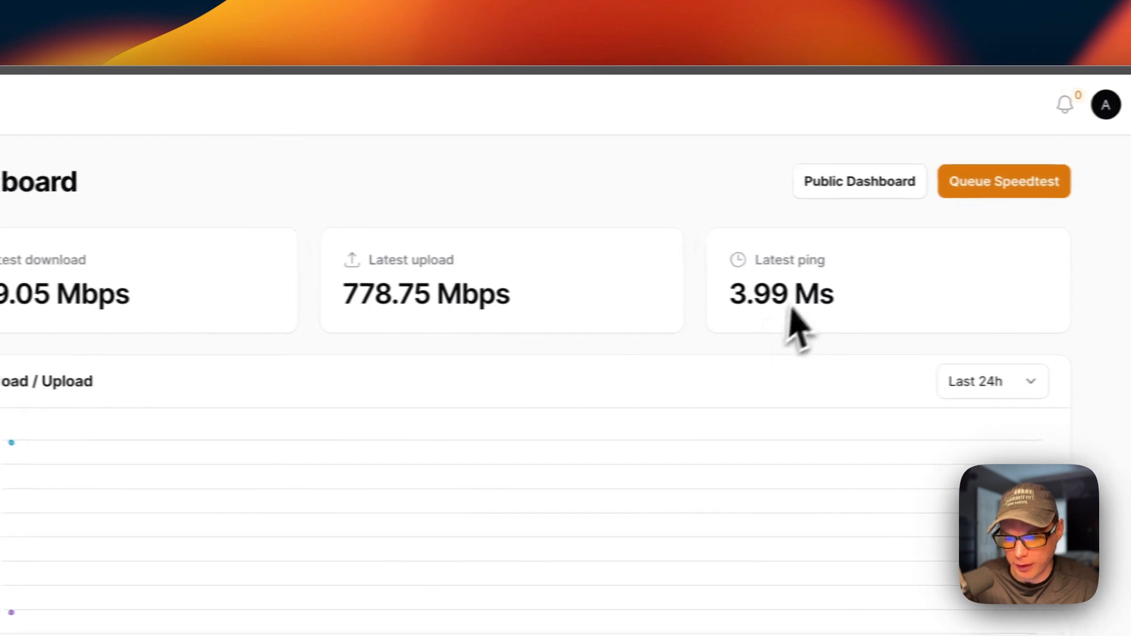
{"action": "scroll", "coordinate": [589, 383], "scroll_direction": "down", "scroll_amount": 5}
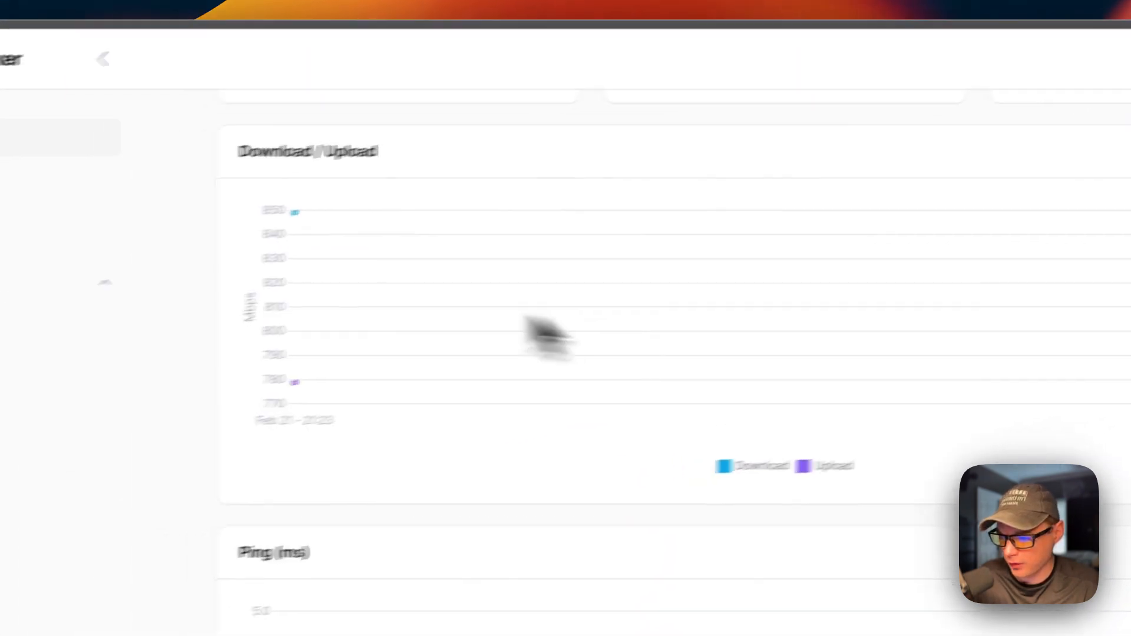
{"action": "mouse_move", "coordinate": [296, 384]}
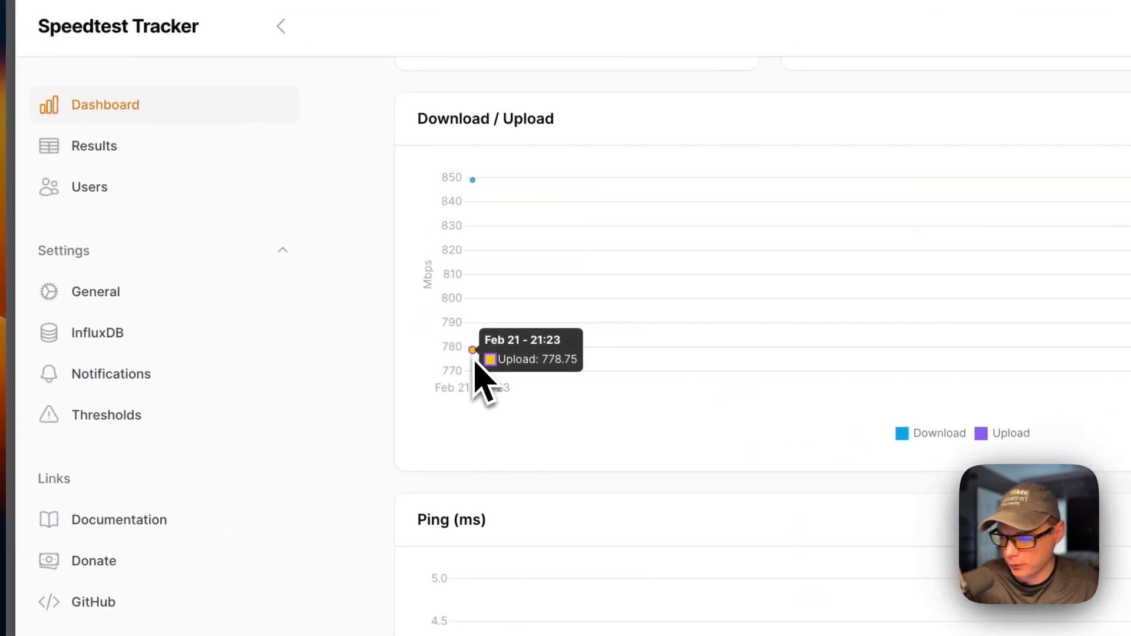
{"action": "scroll", "coordinate": [475, 366], "scroll_direction": "down", "scroll_amount": 5}
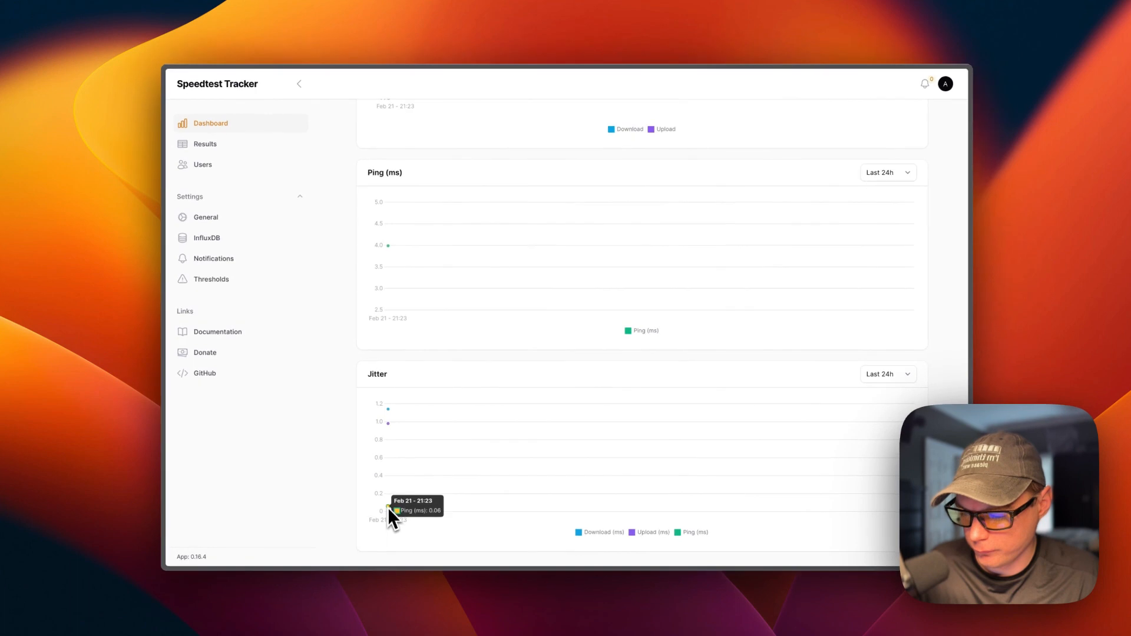
{"action": "scroll", "coordinate": [474, 306], "scroll_direction": "up", "scroll_amount": 4}
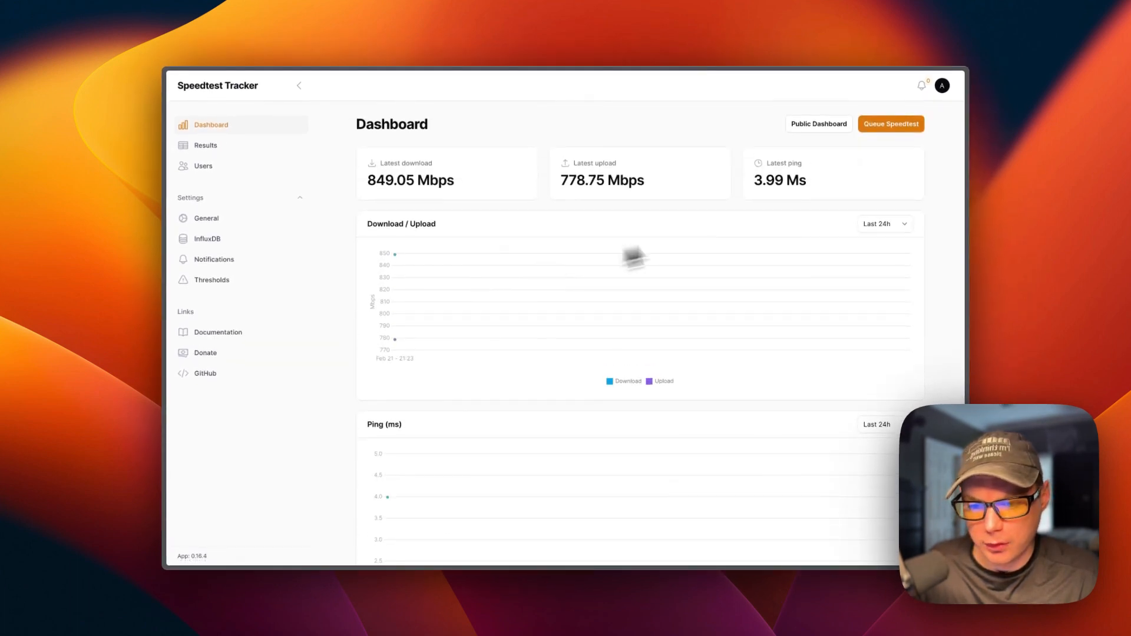